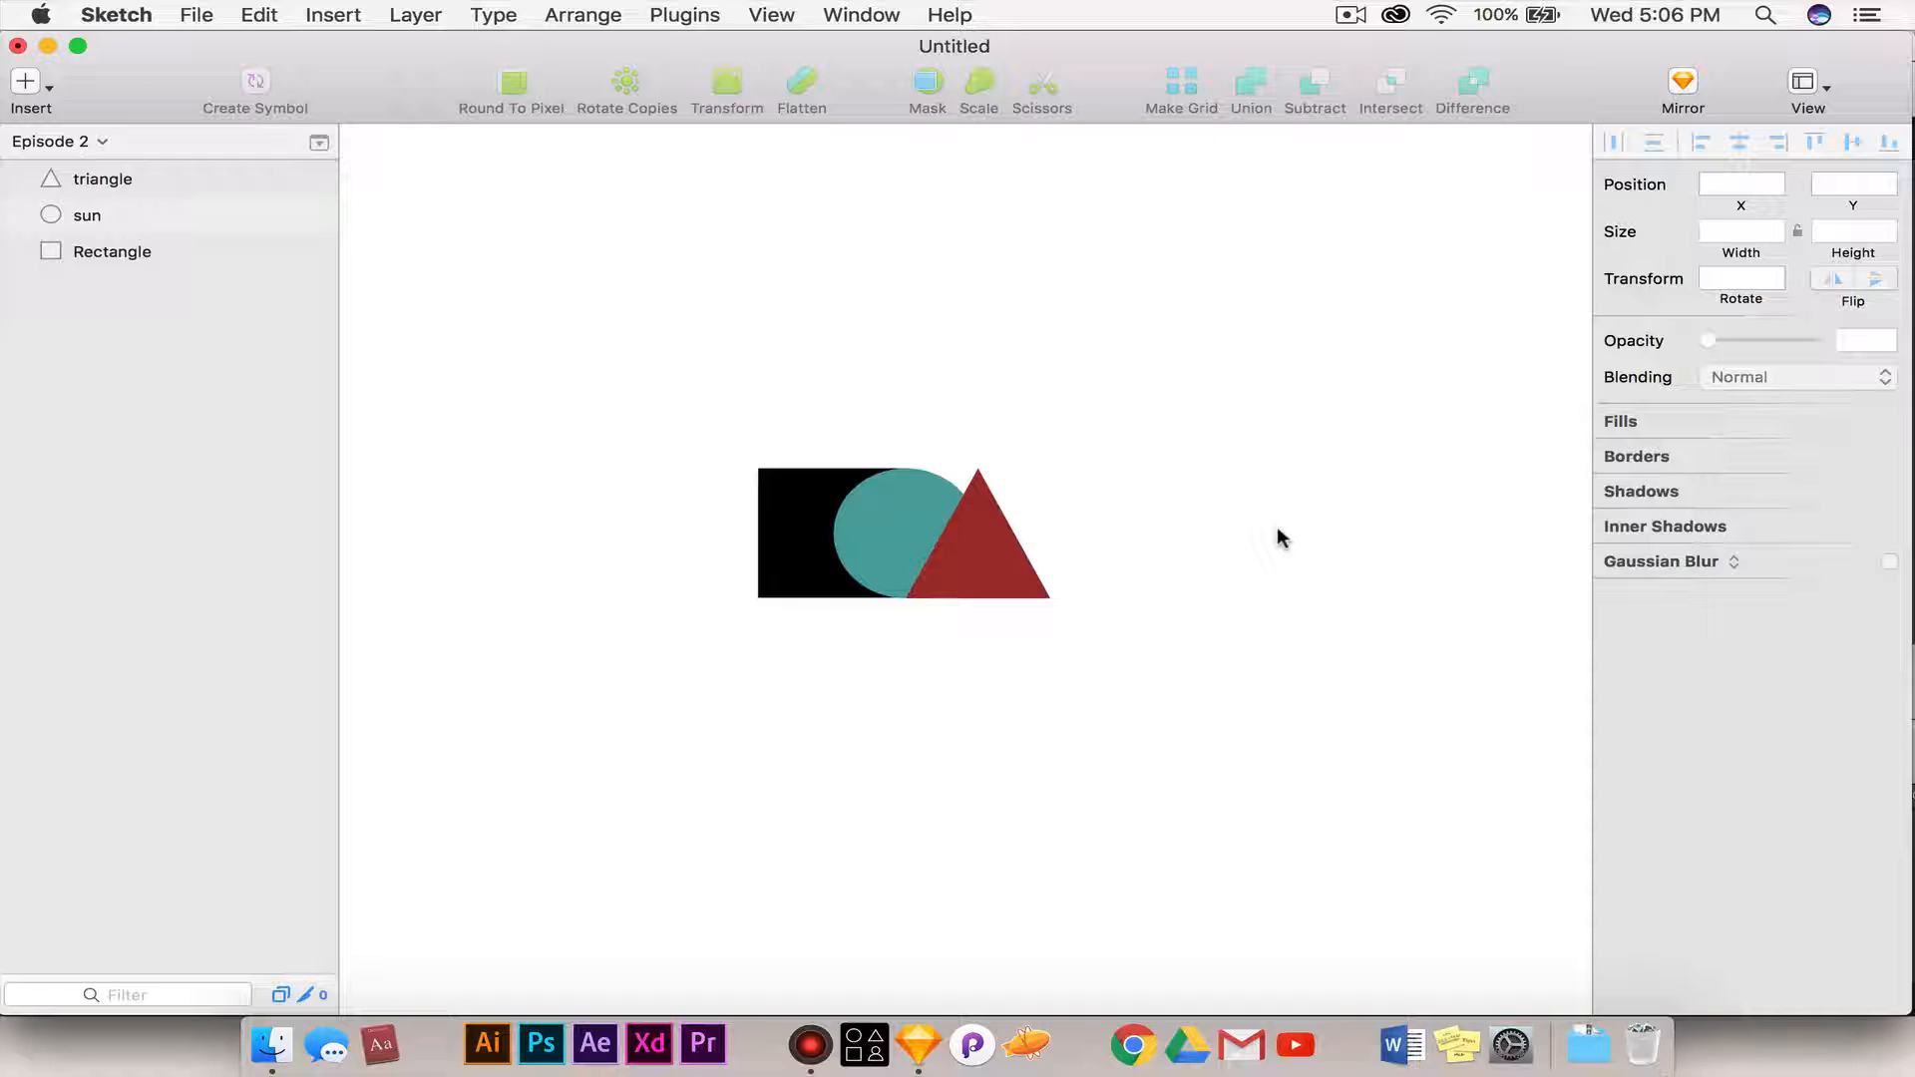
- Show the rulers and examine how far the canvas extends around the three shapes
{"action": "scroll", "coordinate": [1277, 528], "scroll_direction": "down", "scroll_amount": 6}
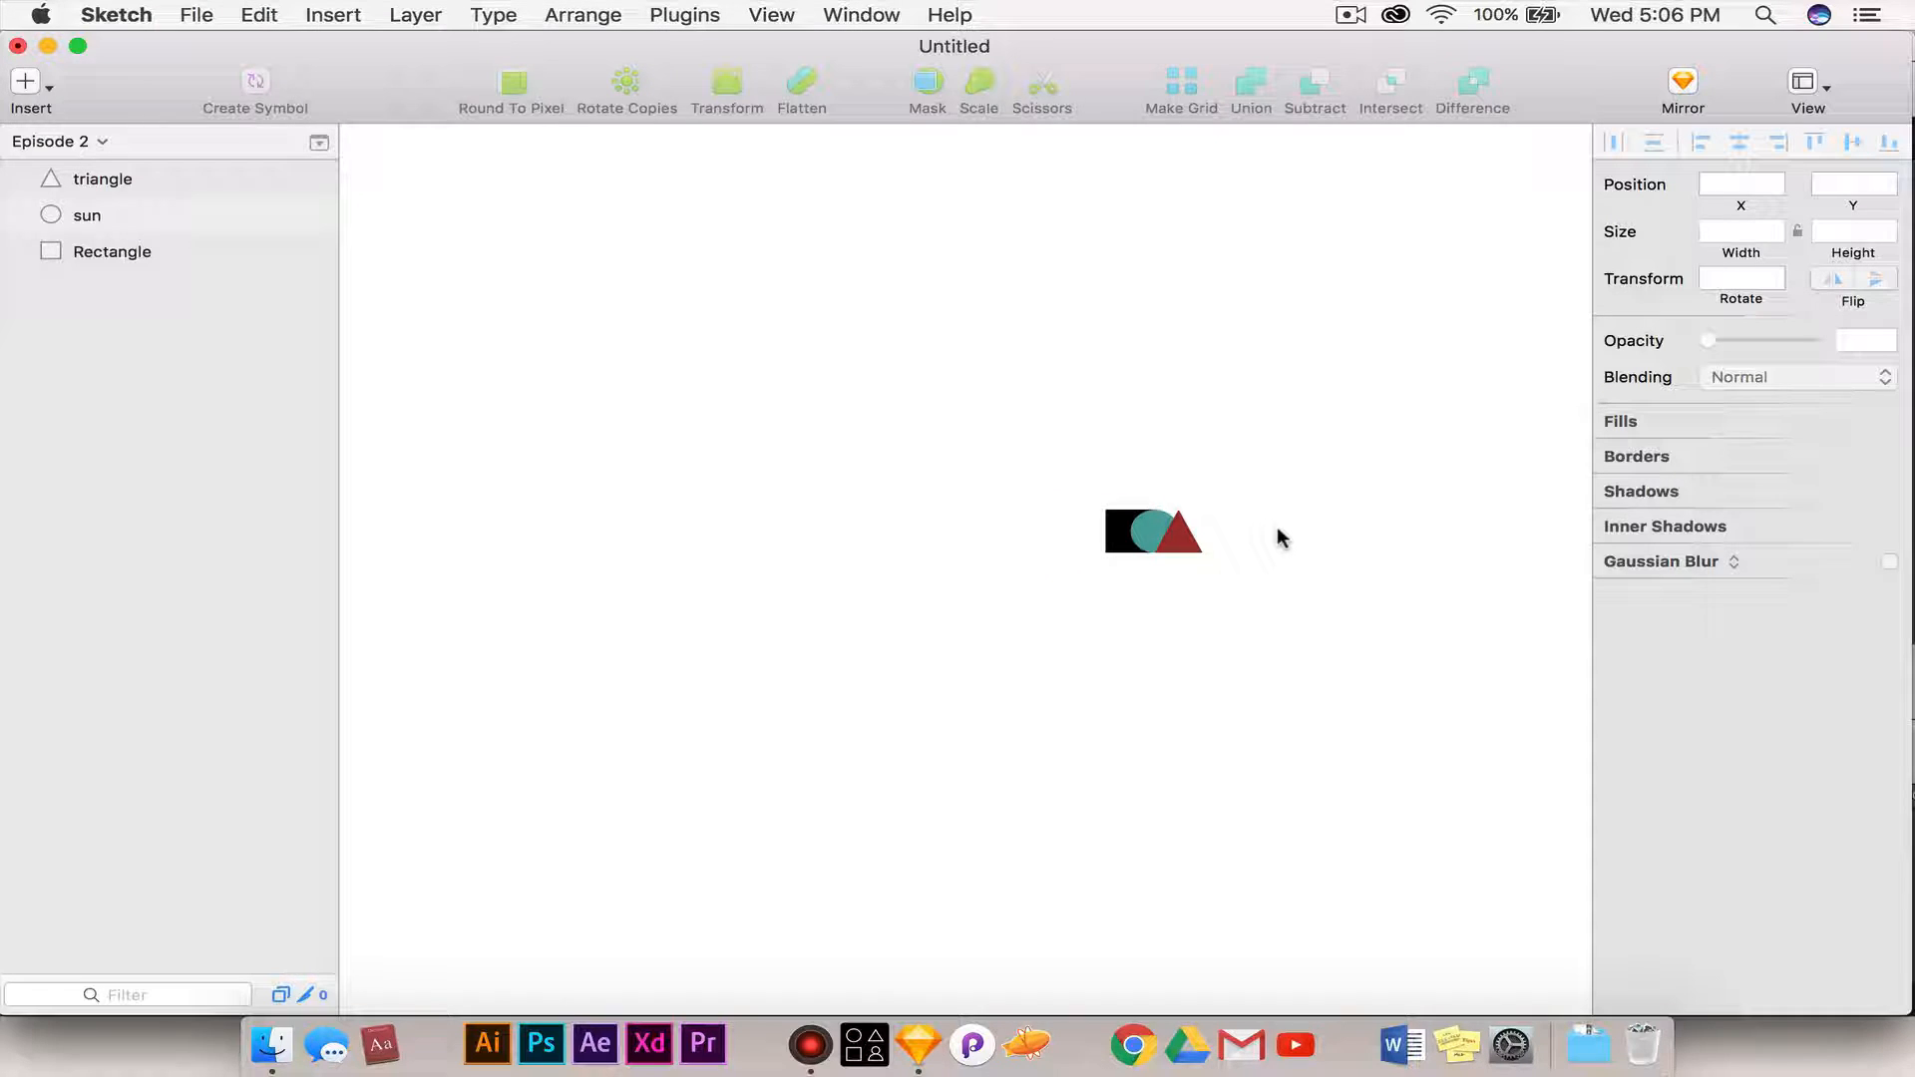
{"action": "scroll", "coordinate": [1277, 529], "scroll_direction": "right", "scroll_amount": 5}
{"action": "scroll", "coordinate": [1277, 529], "scroll_direction": "right", "scroll_amount": 5}
{"action": "scroll", "coordinate": [1278, 530], "scroll_direction": "left", "scroll_amount": 10}
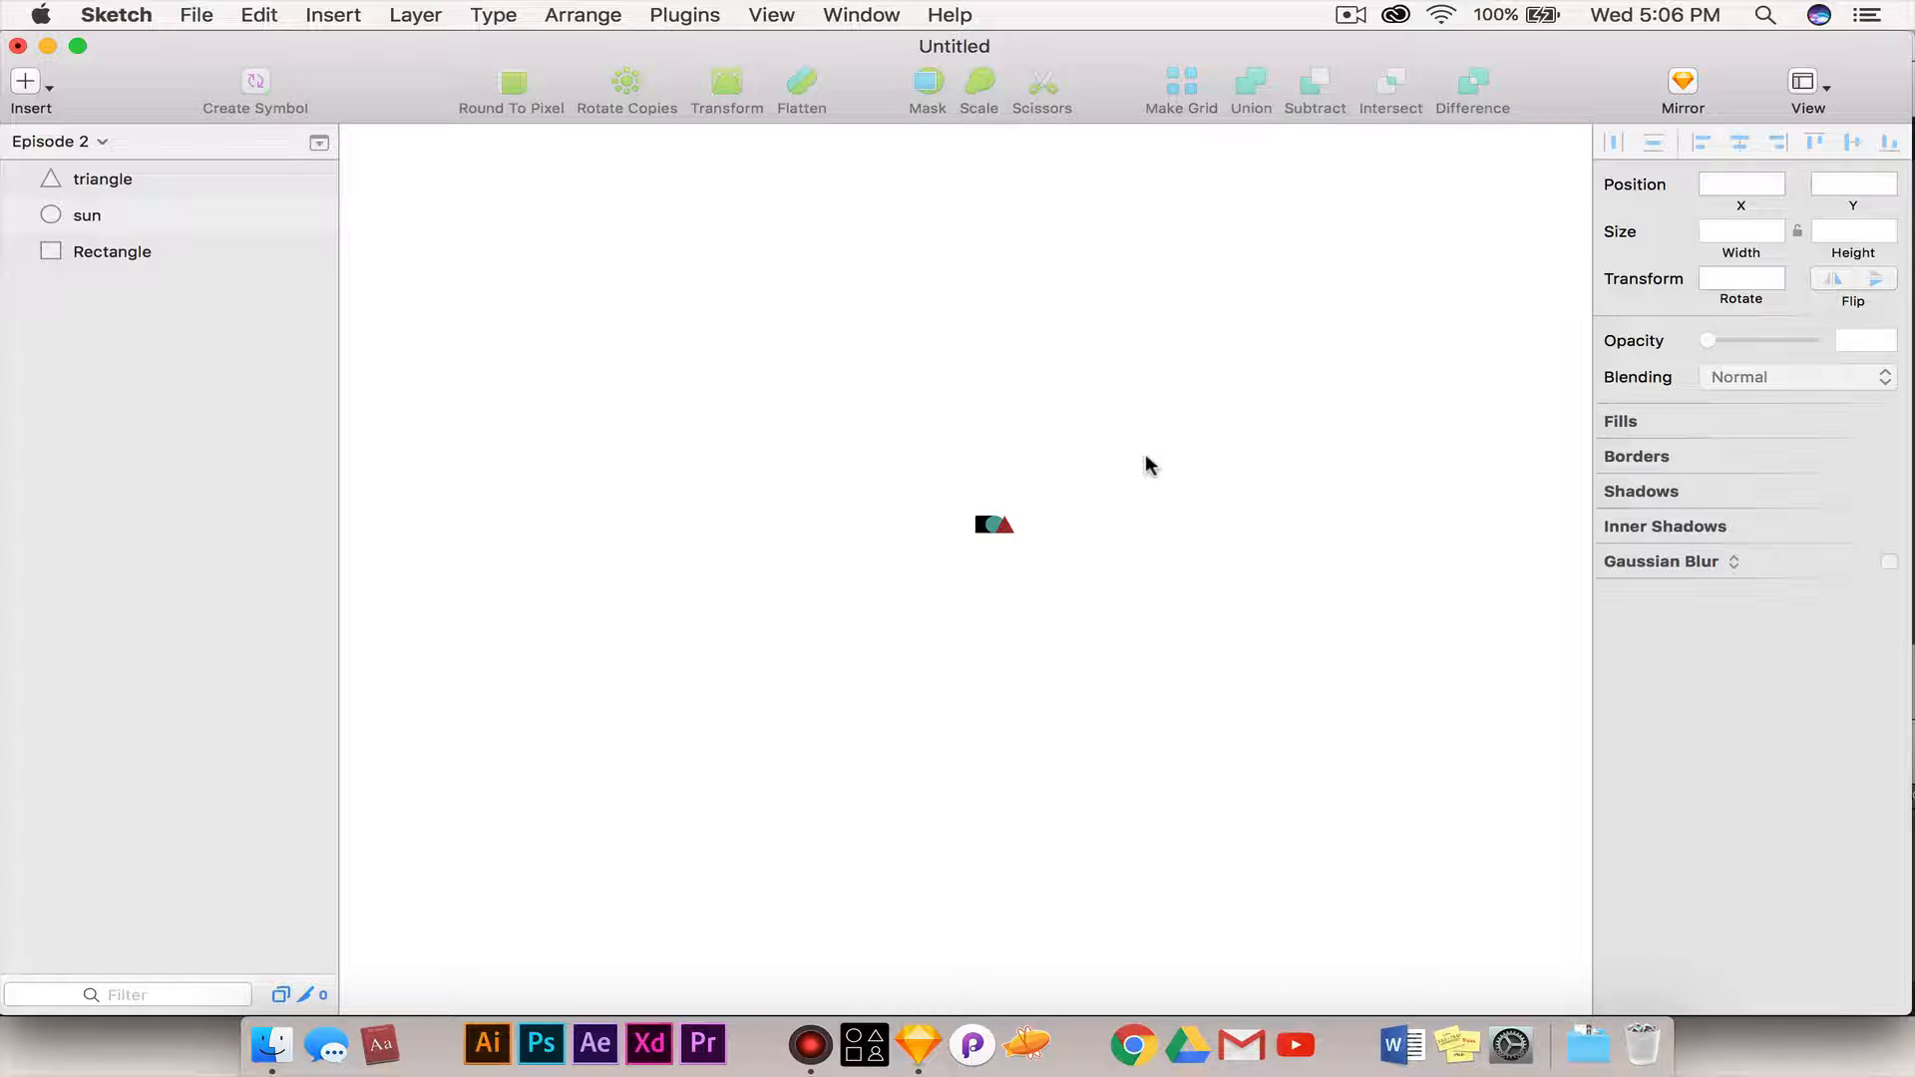
{"action": "key", "text": "ctrl+r"}
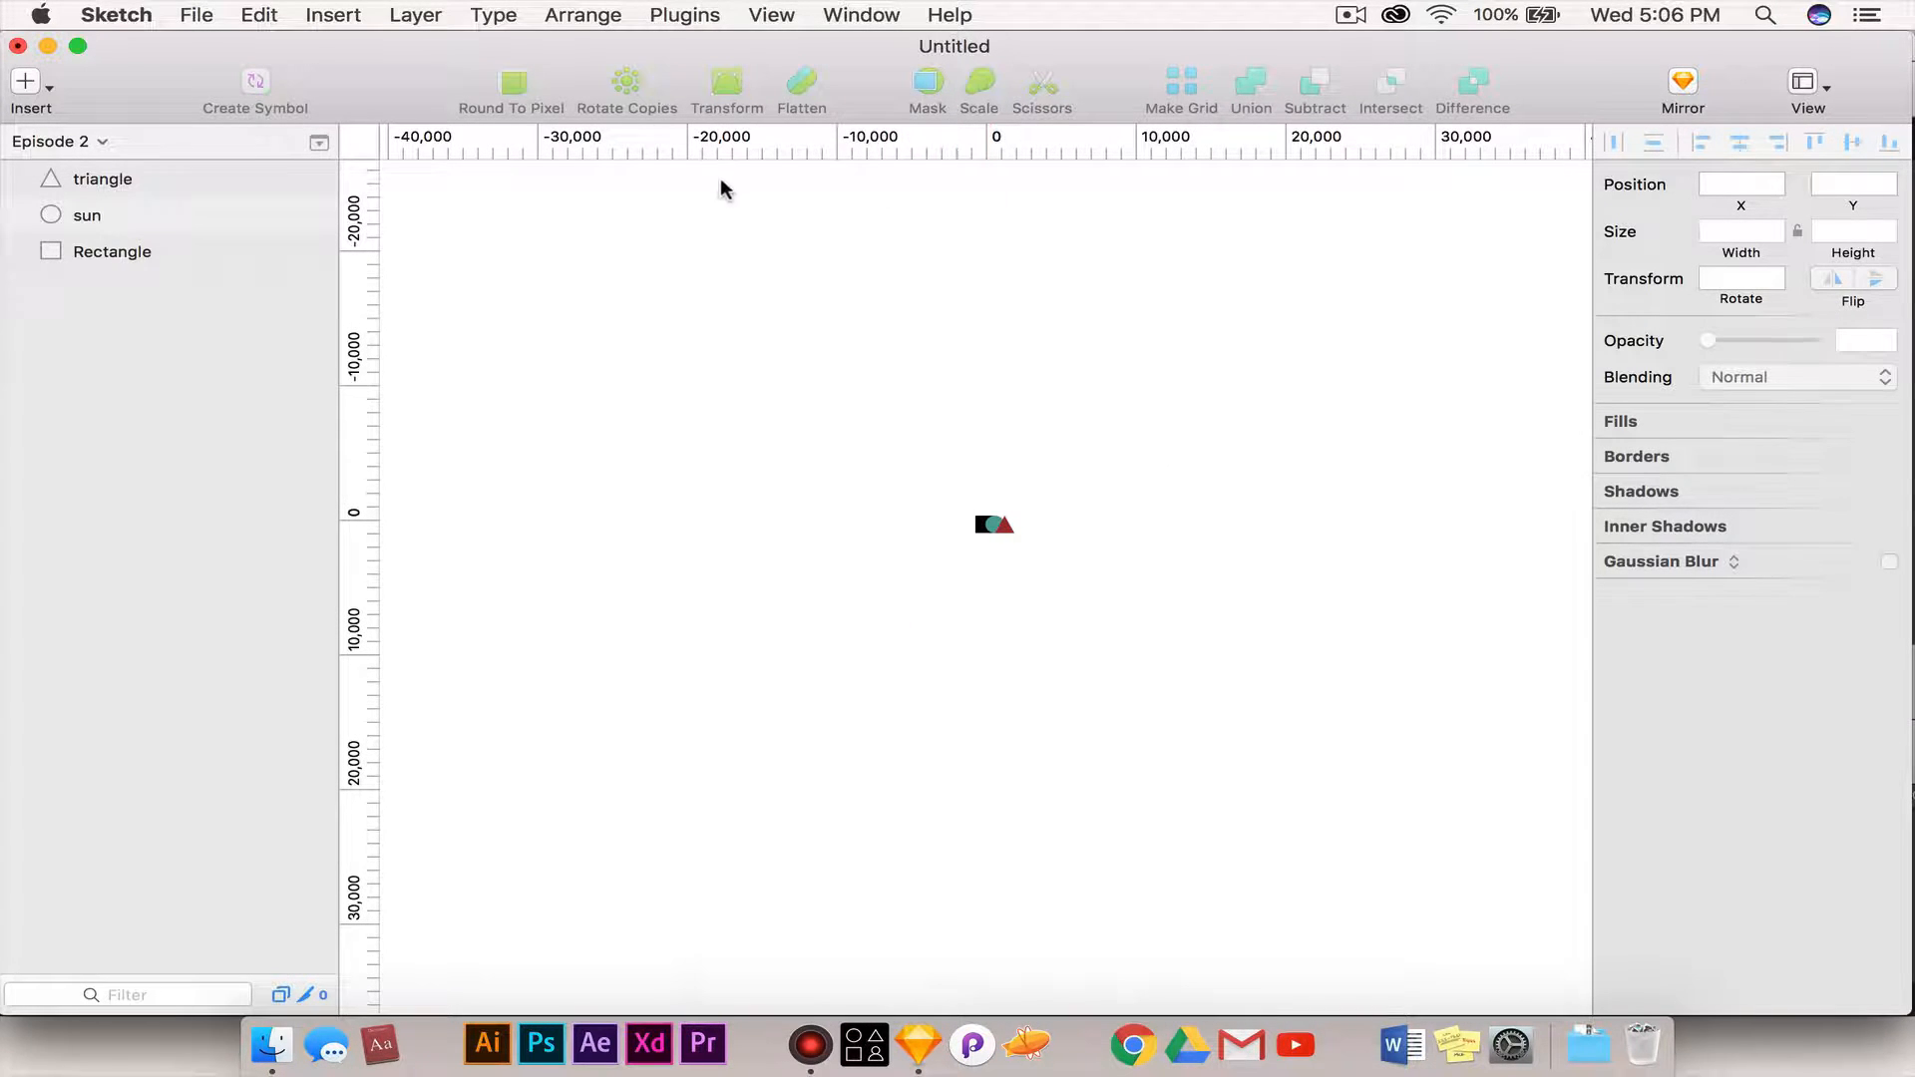
{"action": "scroll", "coordinate": [1098, 315], "scroll_direction": "right", "scroll_amount": 10}
{"action": "scroll", "coordinate": [1098, 317], "scroll_direction": "right", "scroll_amount": 20}
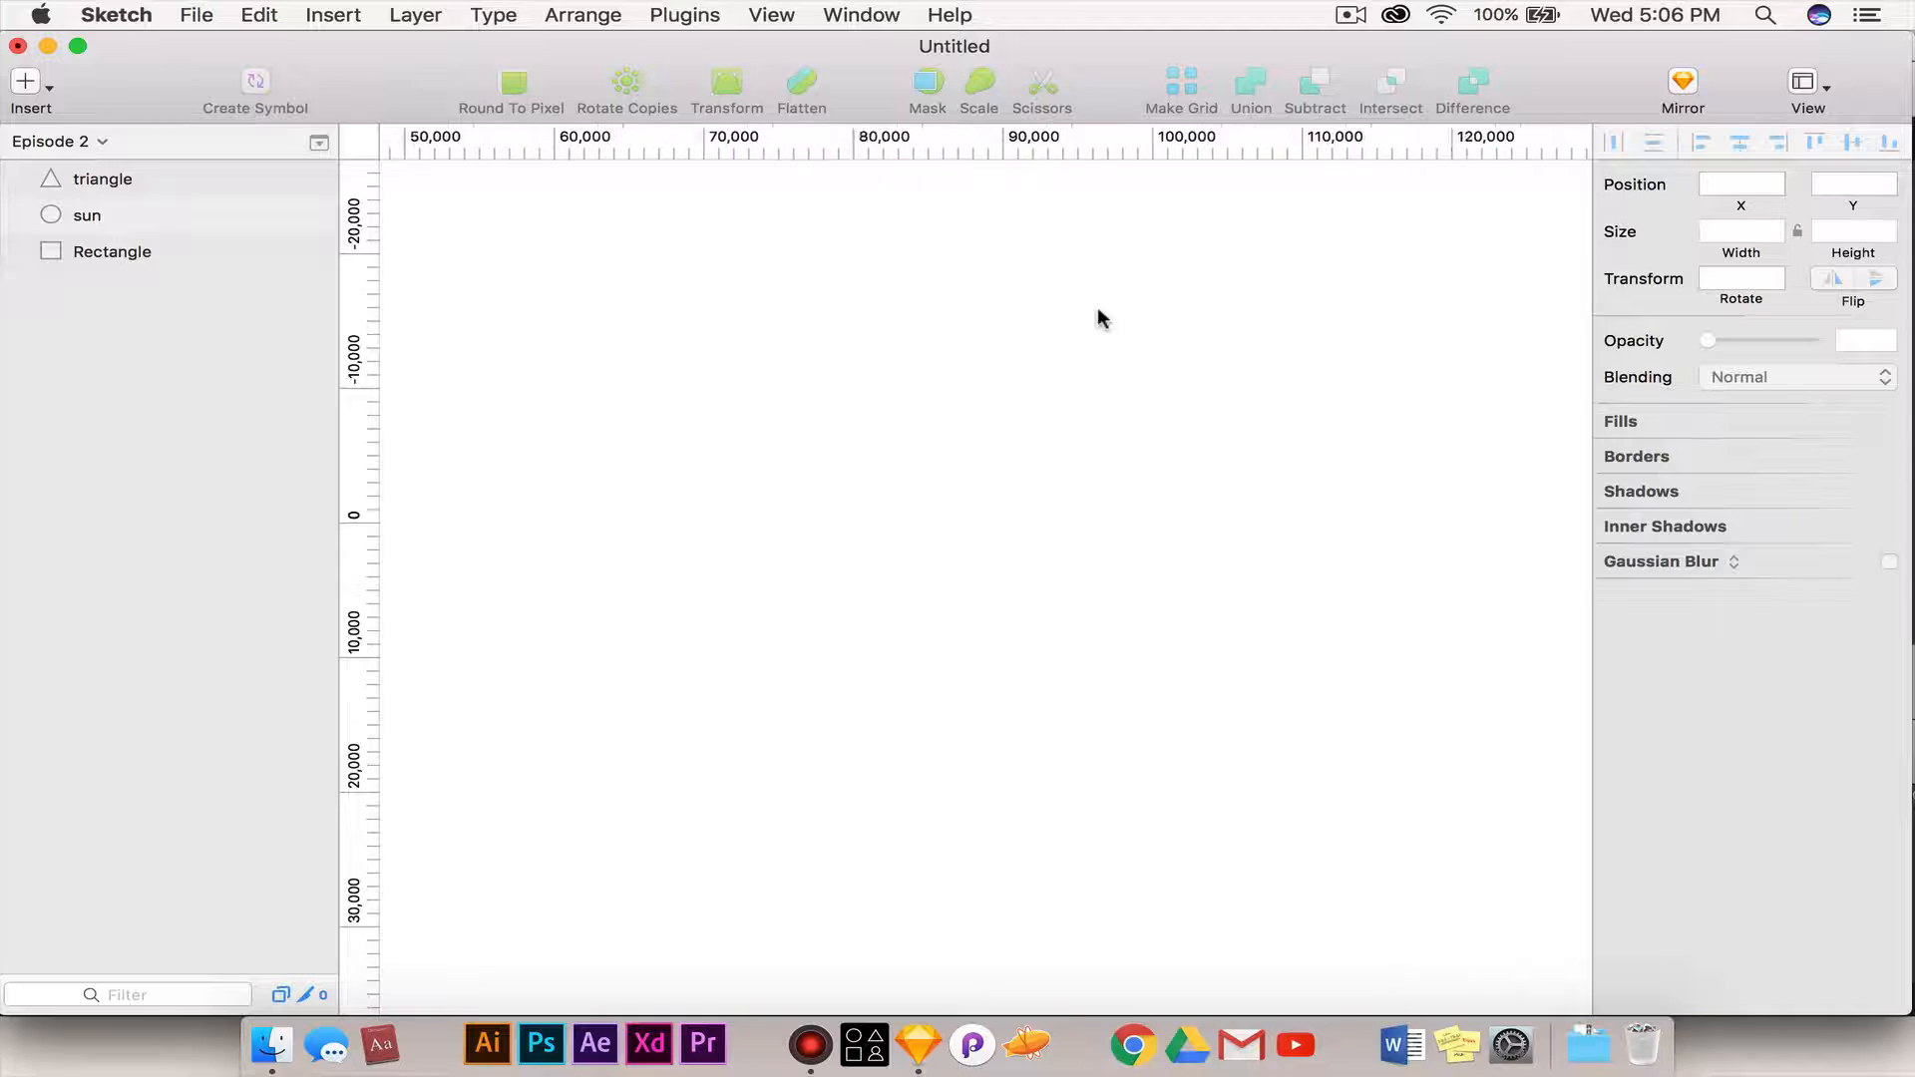
{"action": "scroll", "coordinate": [1098, 315], "scroll_direction": "right", "scroll_amount": 8}
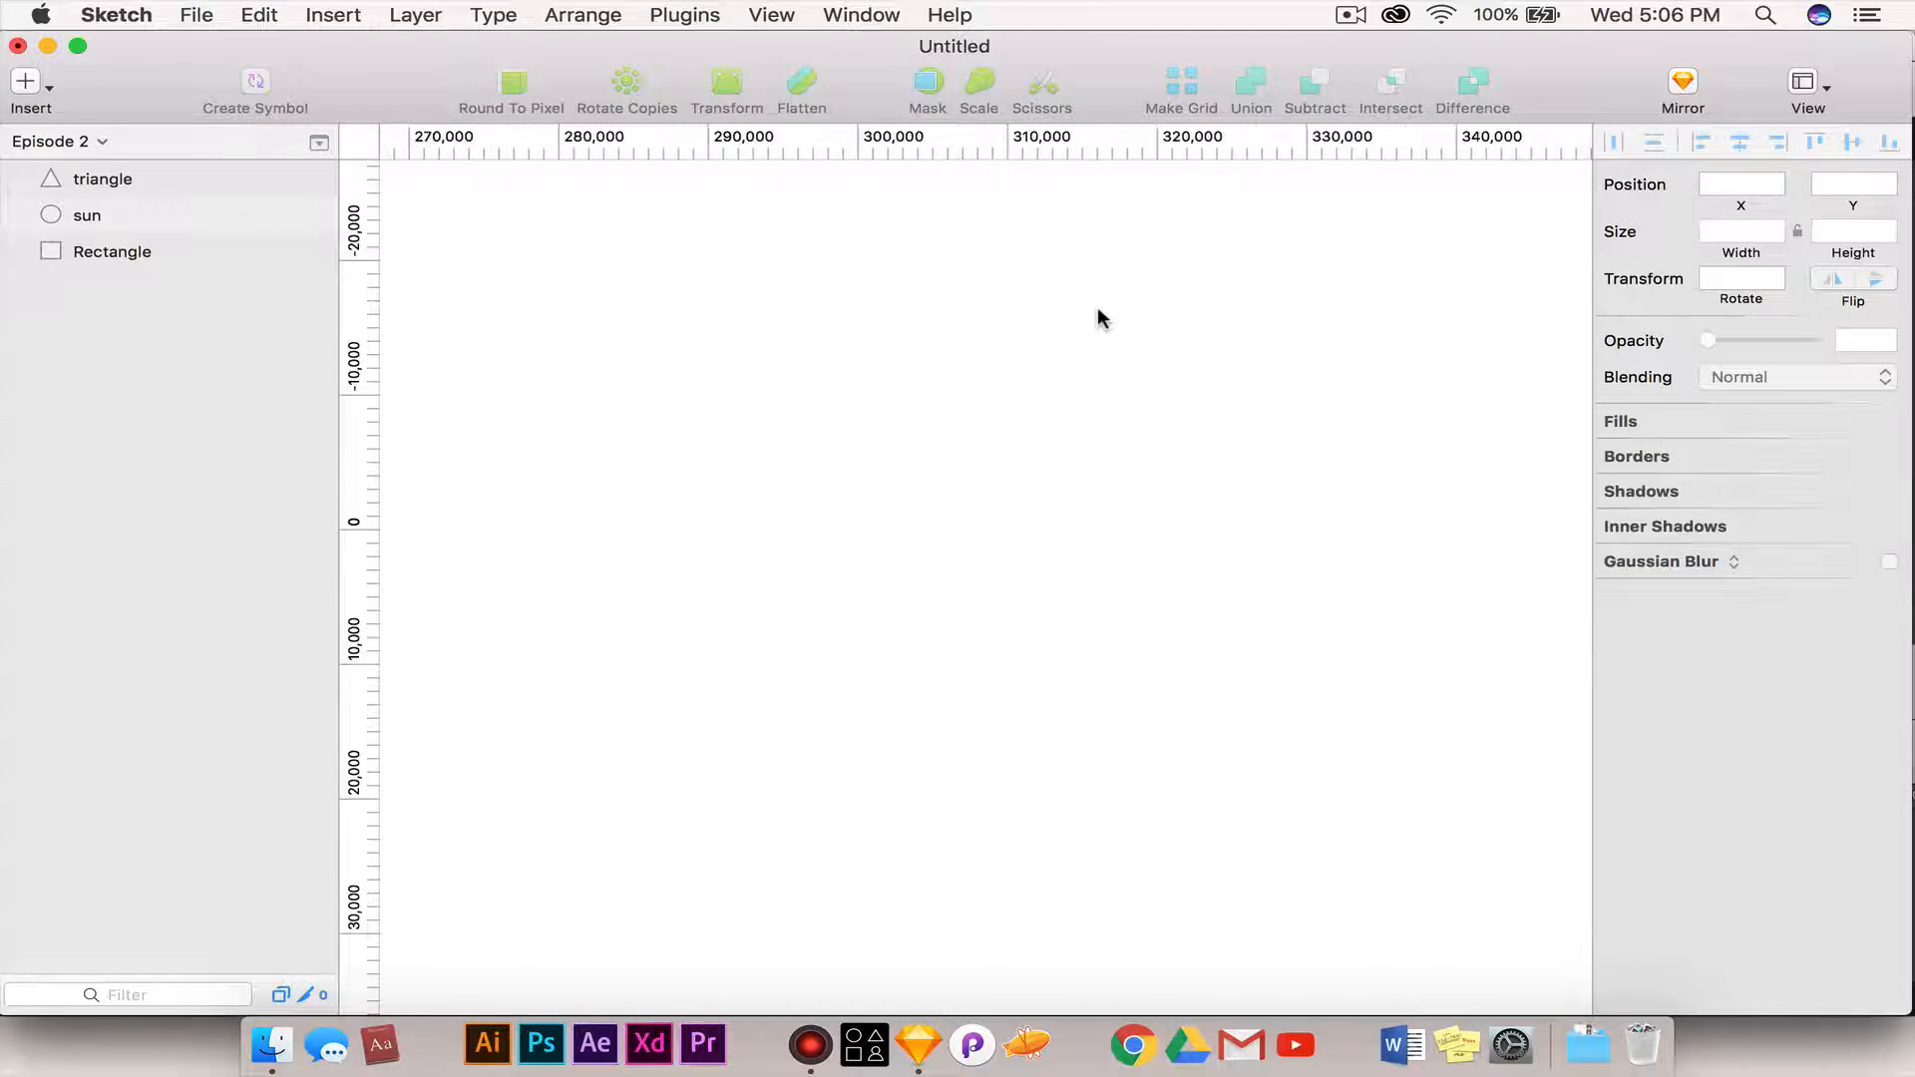
{"action": "scroll", "coordinate": [653, 542], "scroll_direction": "up", "scroll_amount": 3}
{"action": "scroll", "coordinate": [653, 543], "scroll_direction": "down", "scroll_amount": 15}
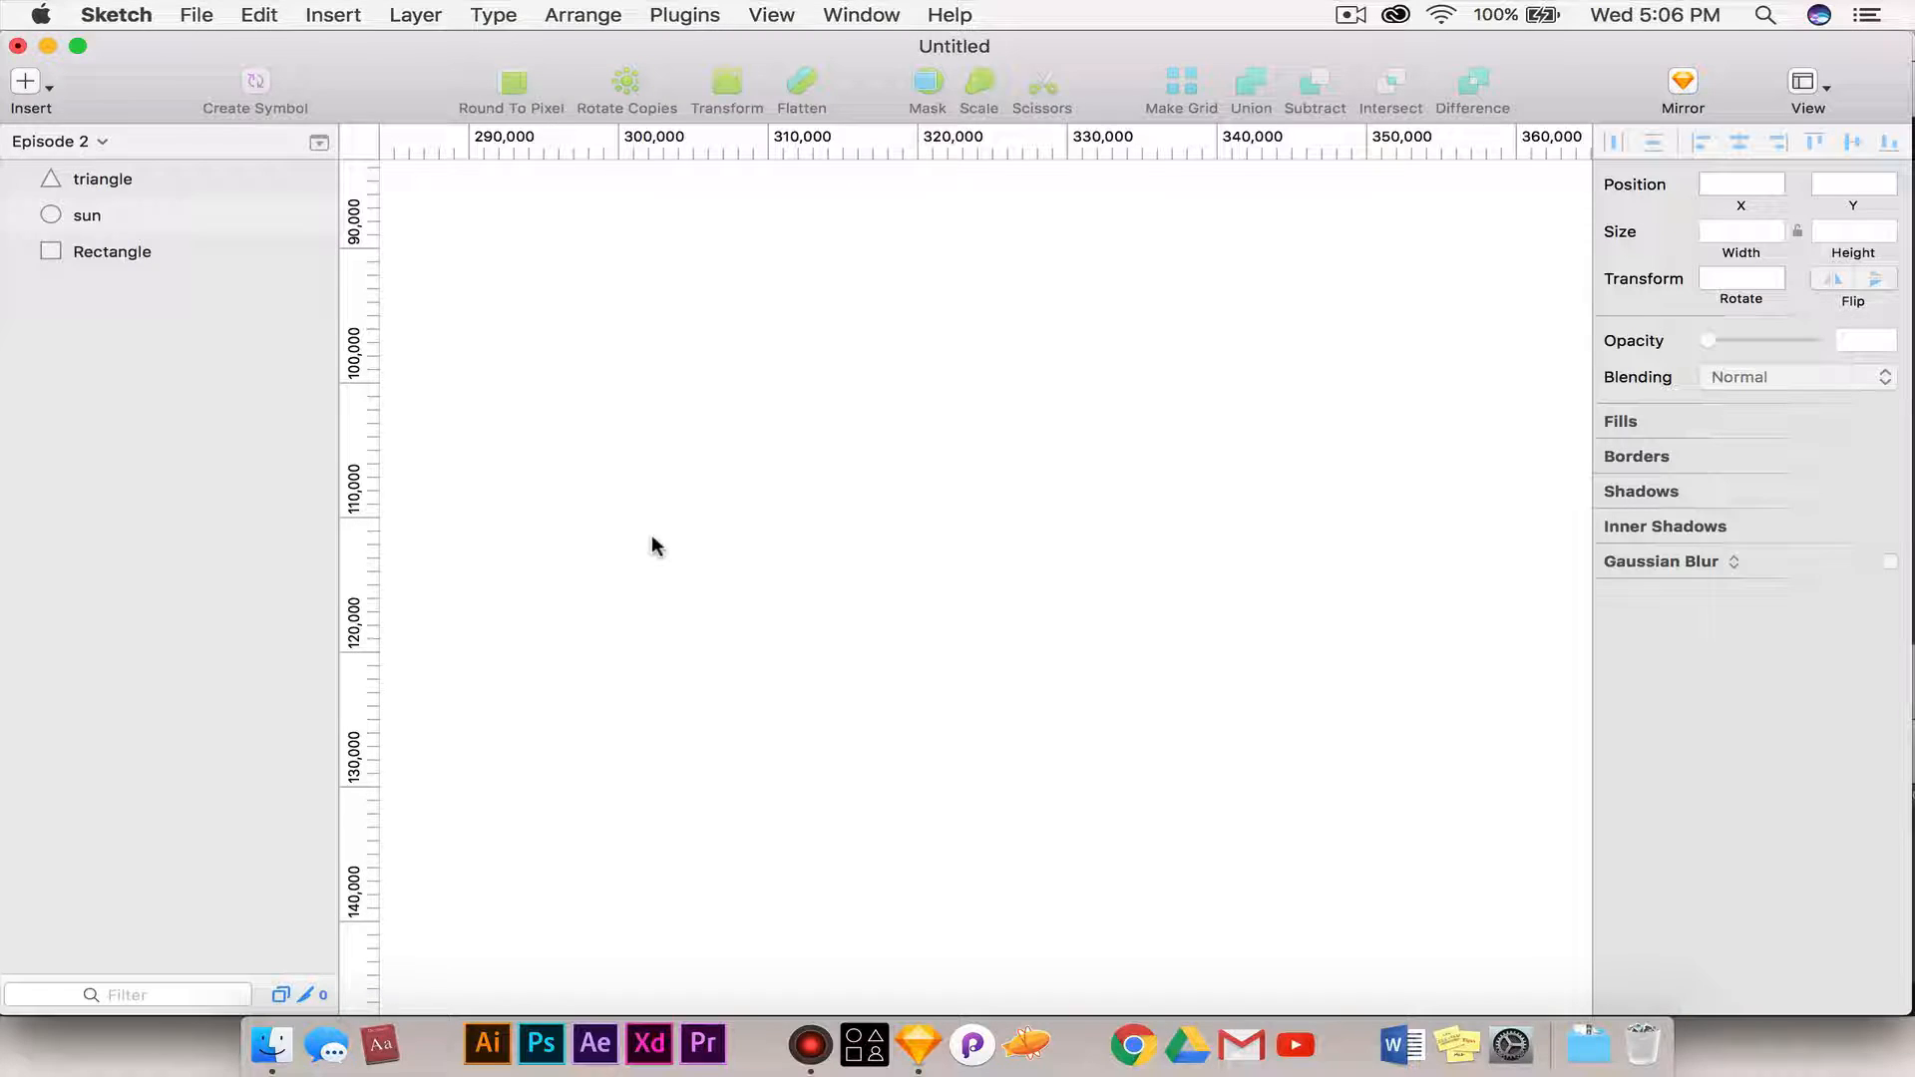
- Bring all three shapes back into view and hide the rulers
{"action": "key", "text": "super+1"}
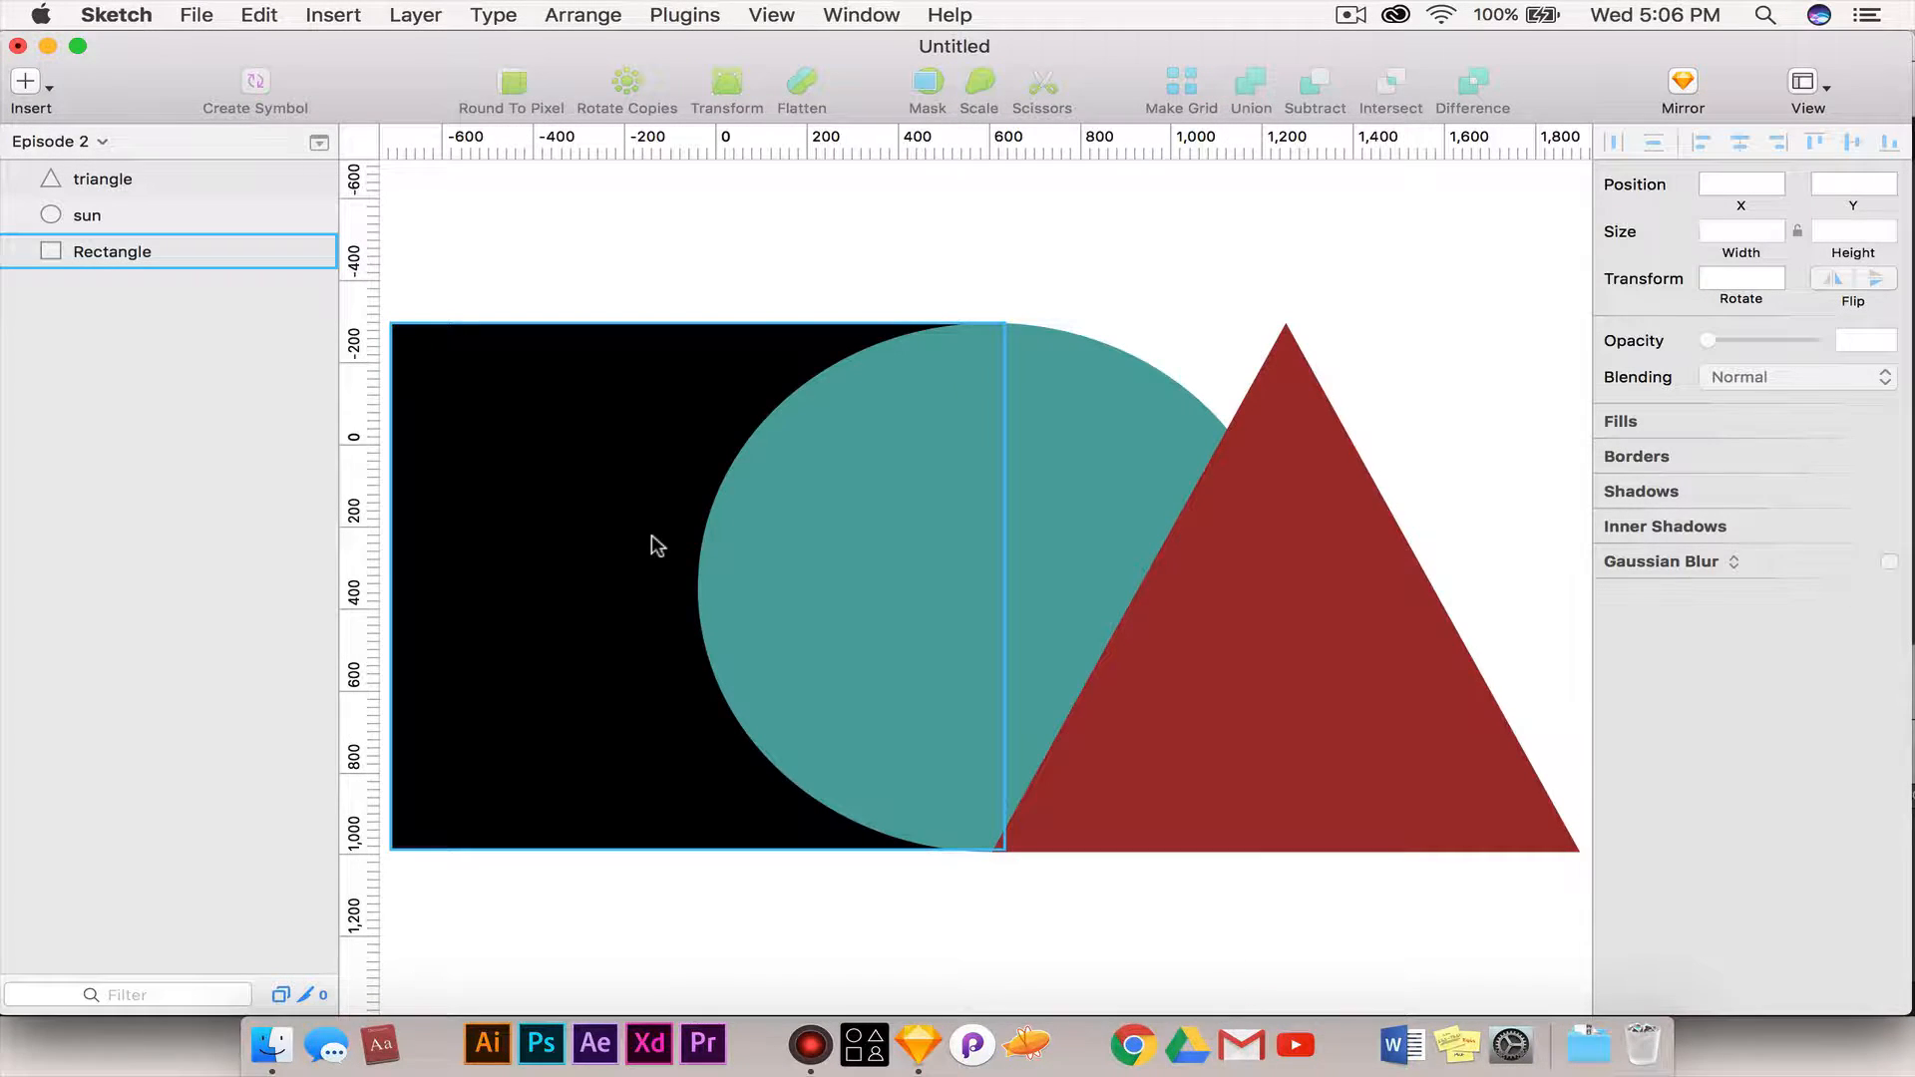
{"action": "scroll", "coordinate": [655, 543], "scroll_direction": "down", "scroll_amount": 6}
{"action": "scroll", "coordinate": [652, 544], "scroll_direction": "left", "scroll_amount": 3}
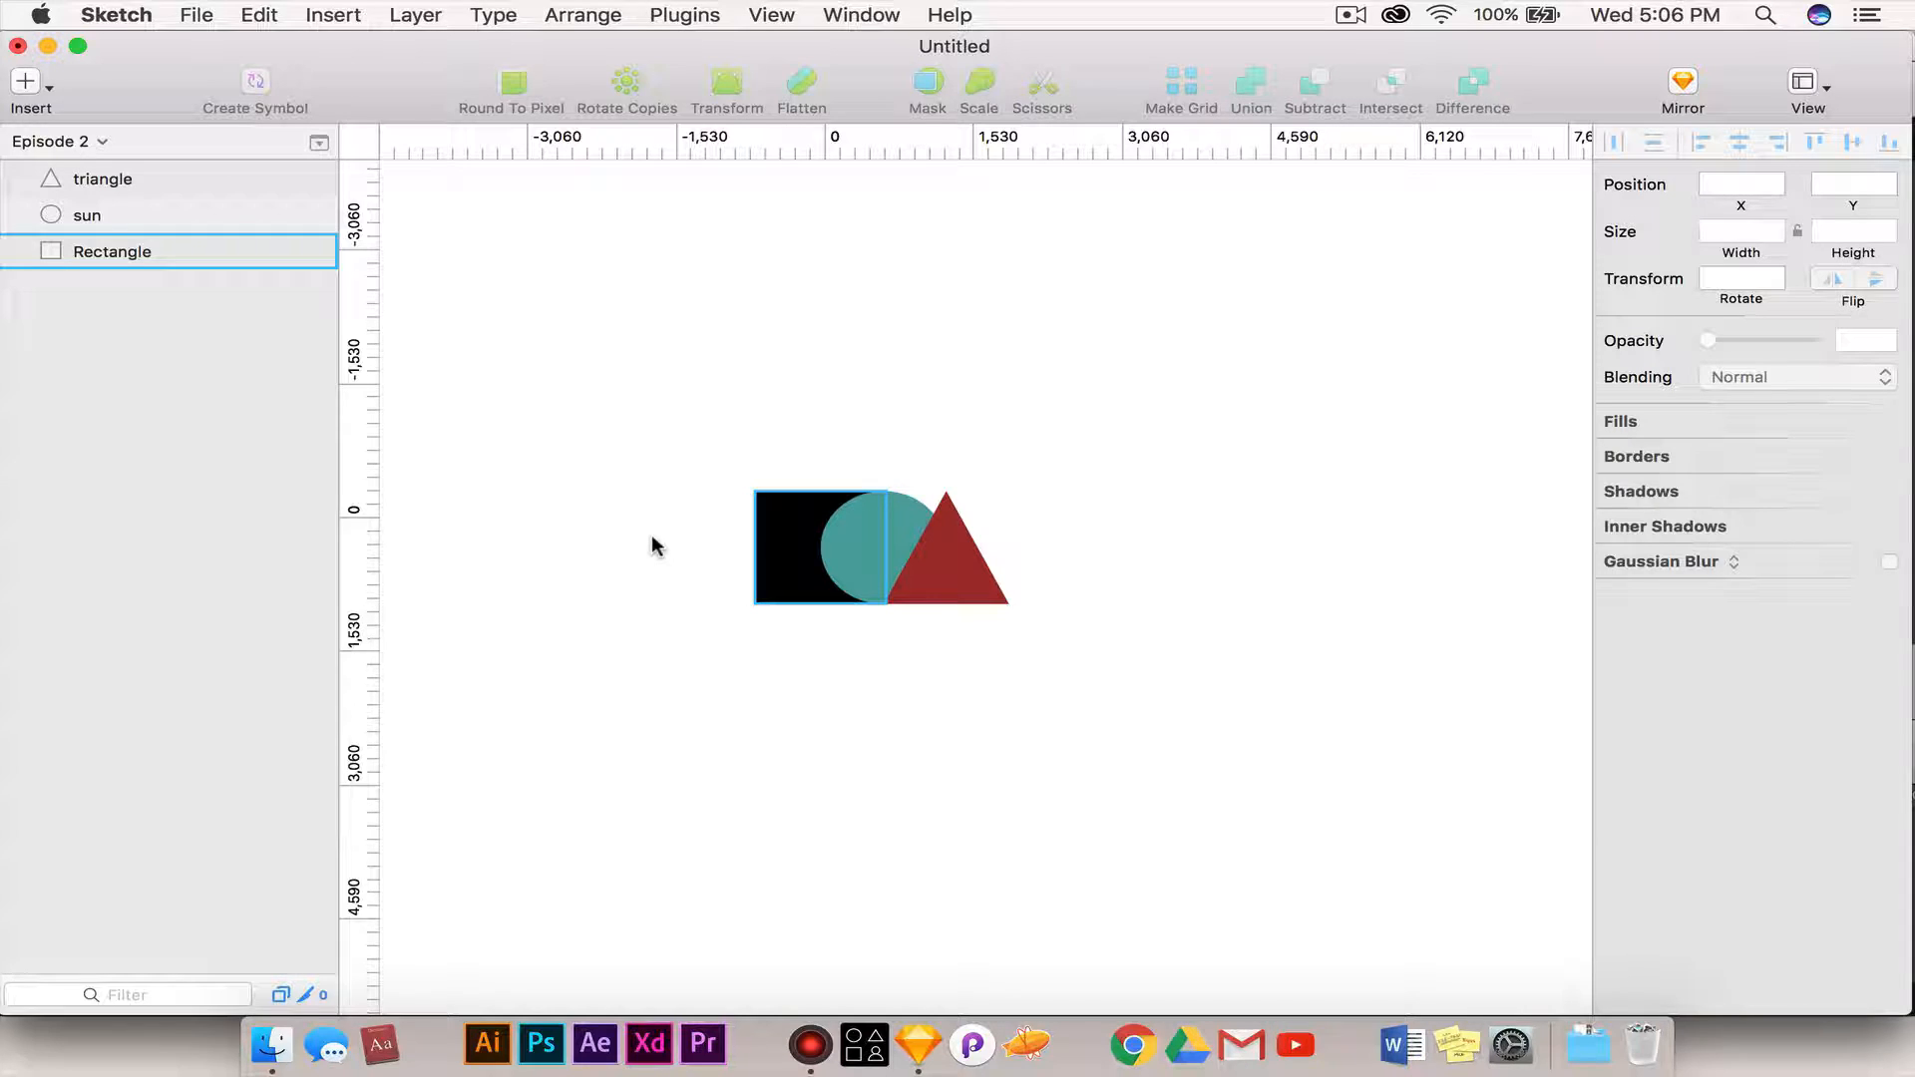
{"action": "left_click", "coordinate": [654, 545]}
{"action": "key", "text": "ctrl+r"}
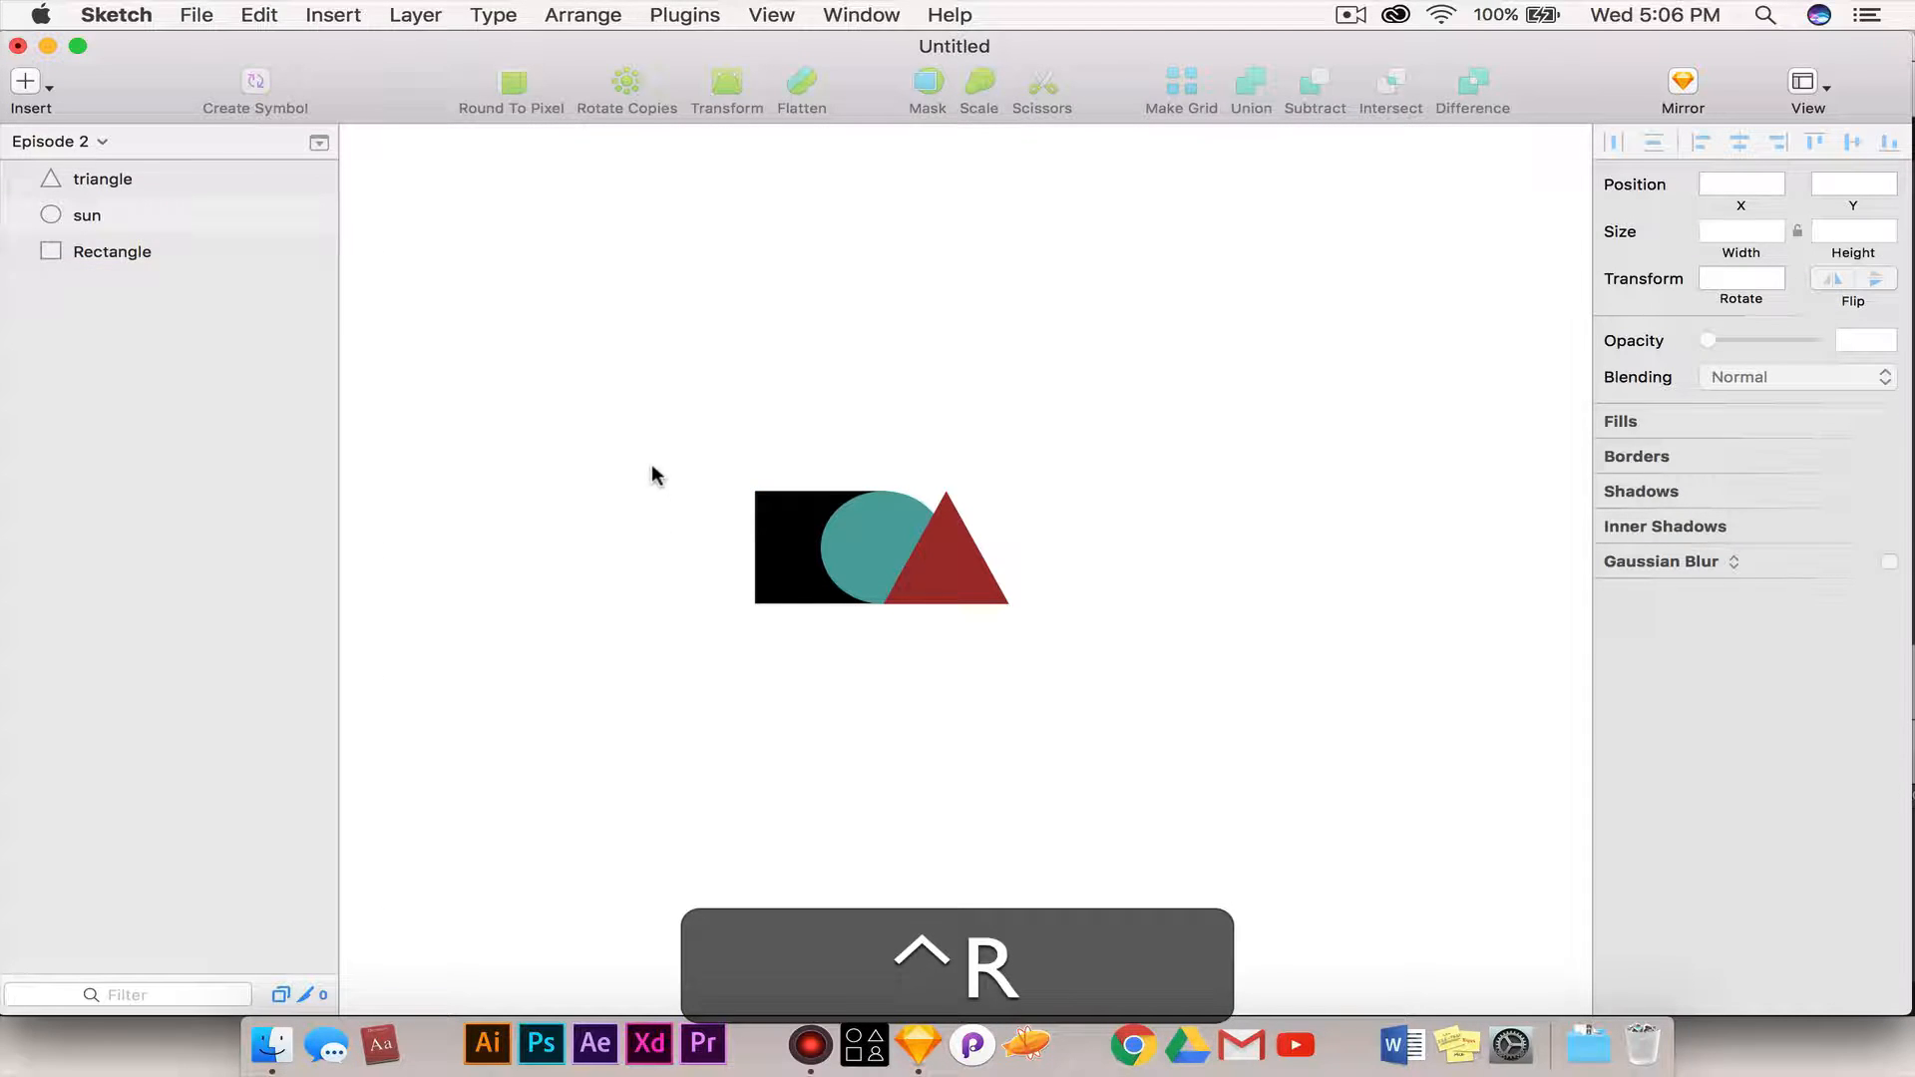
{"action": "key", "text": "a"}
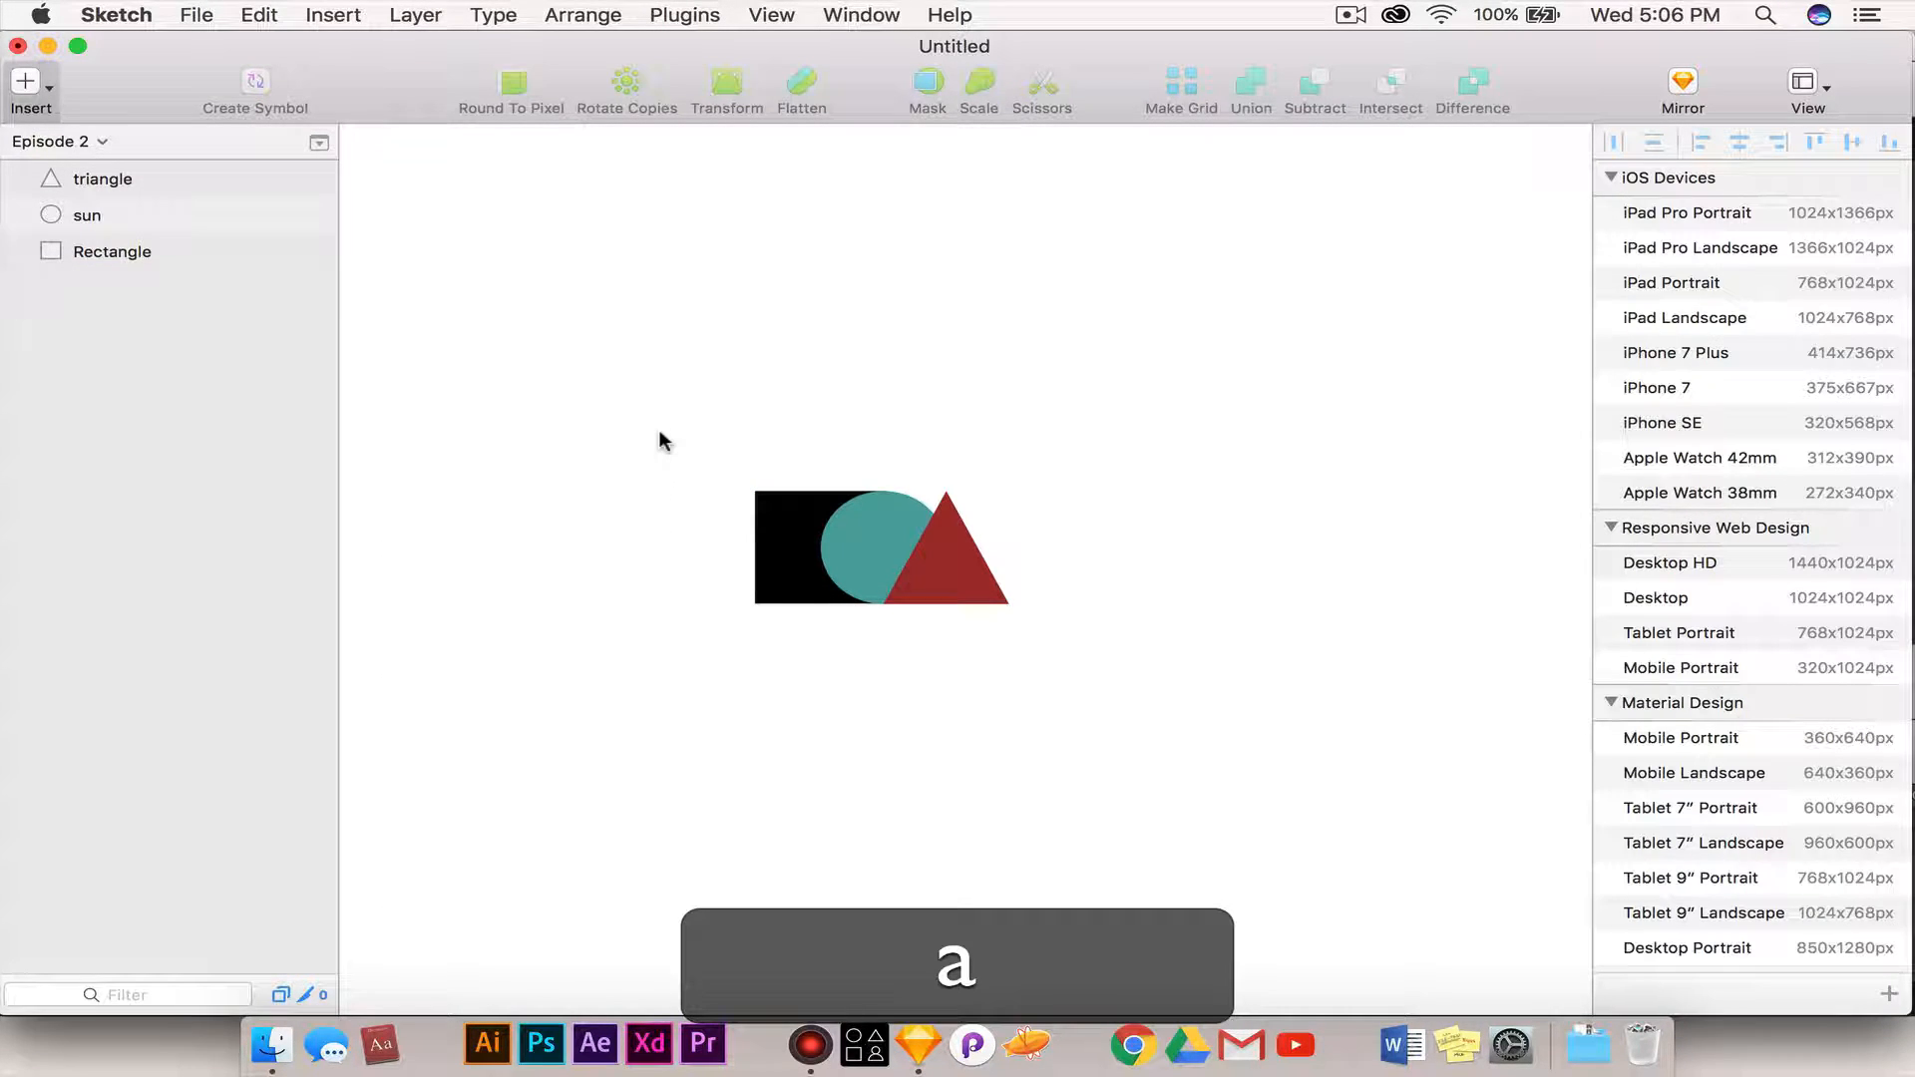
{"action": "left_click", "coordinate": [51, 84]}
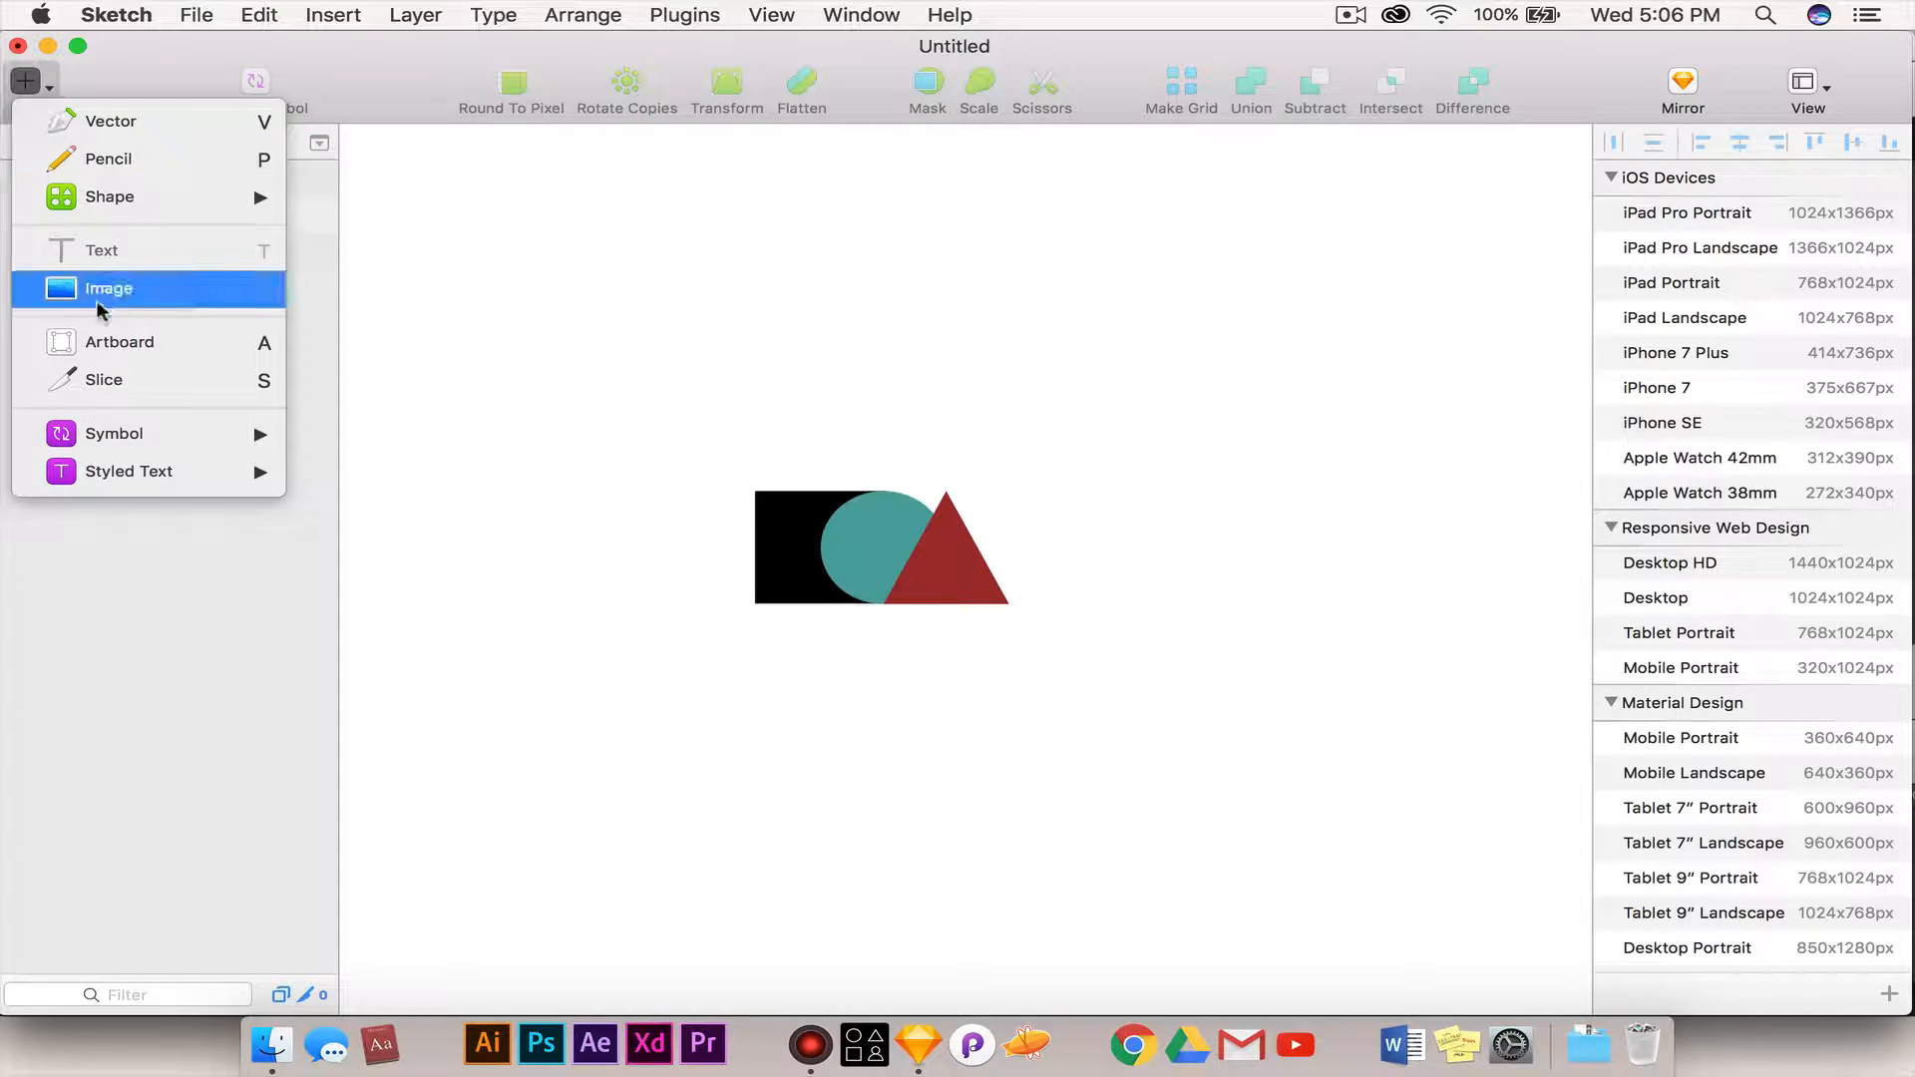
{"action": "left_click", "coordinate": [140, 71]}
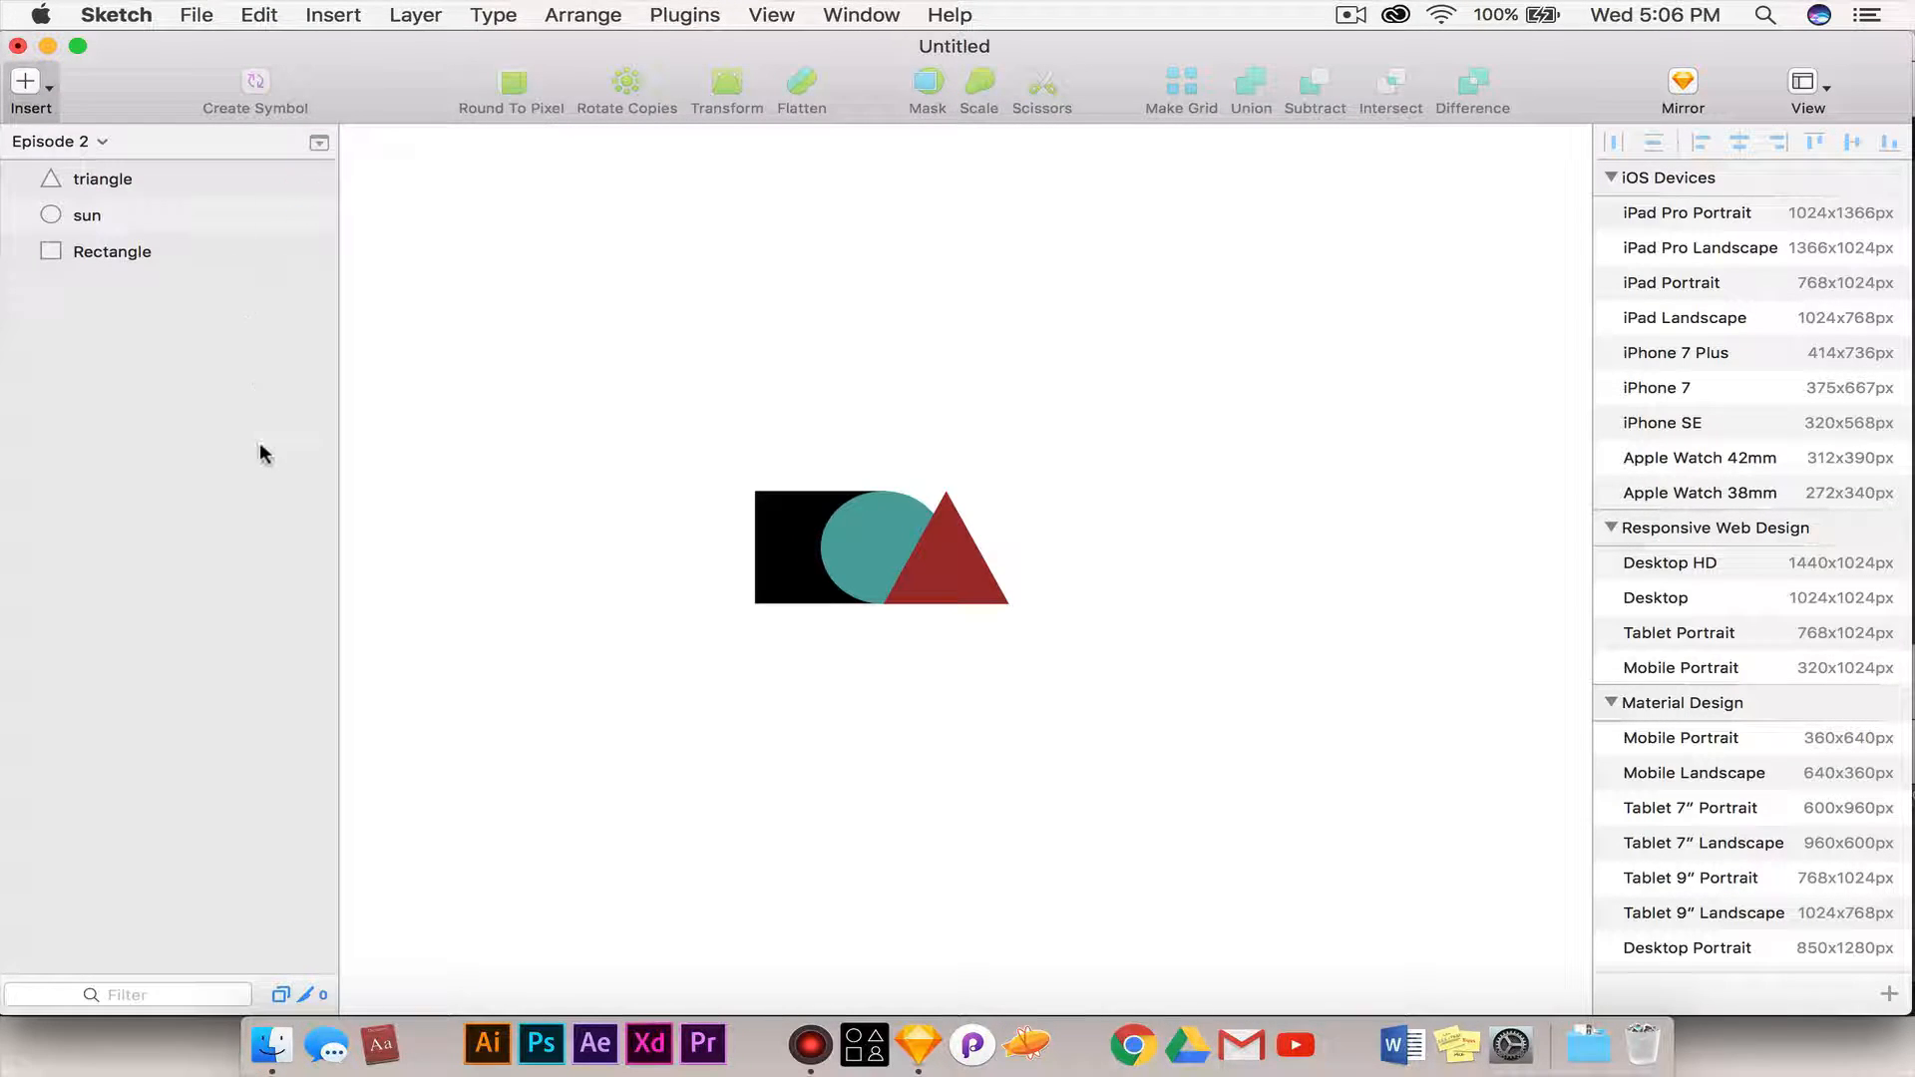
{"action": "left_click", "coordinate": [25, 81]}
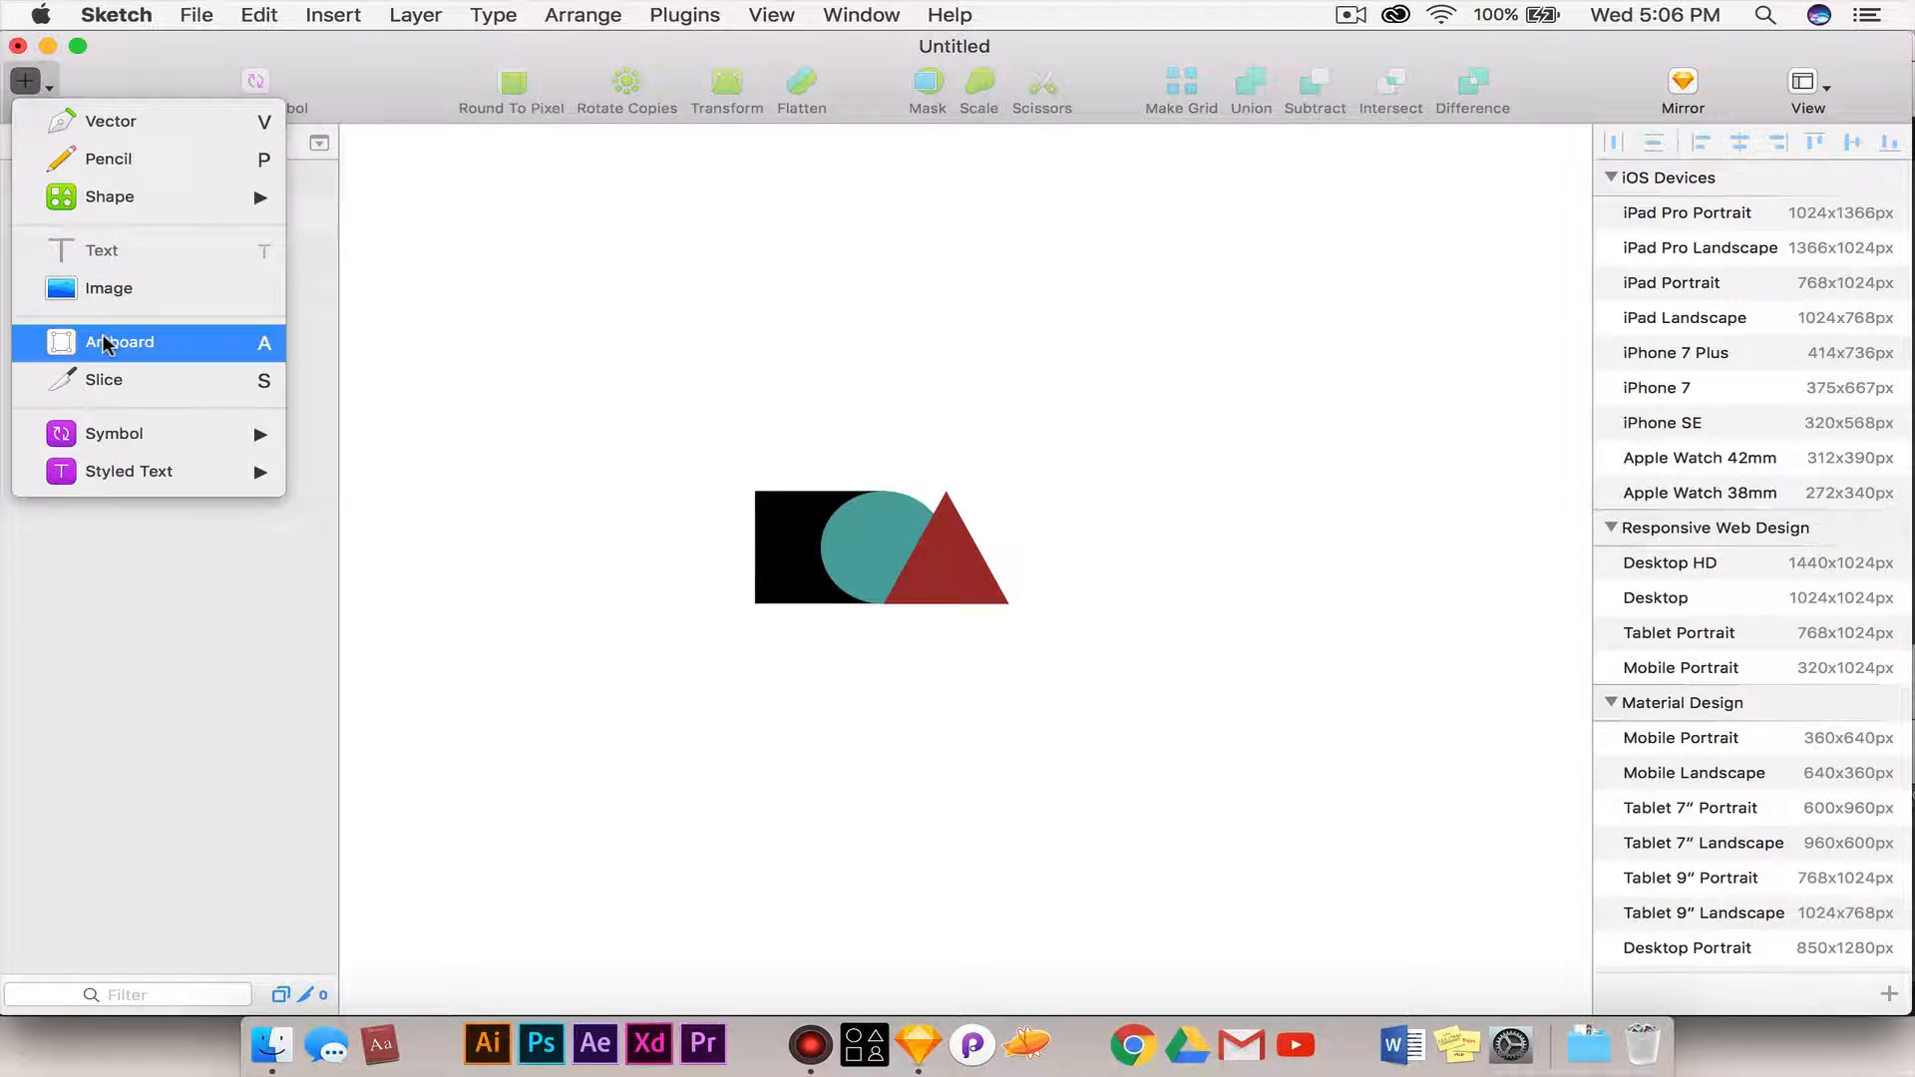
{"action": "left_click", "coordinate": [108, 349]}
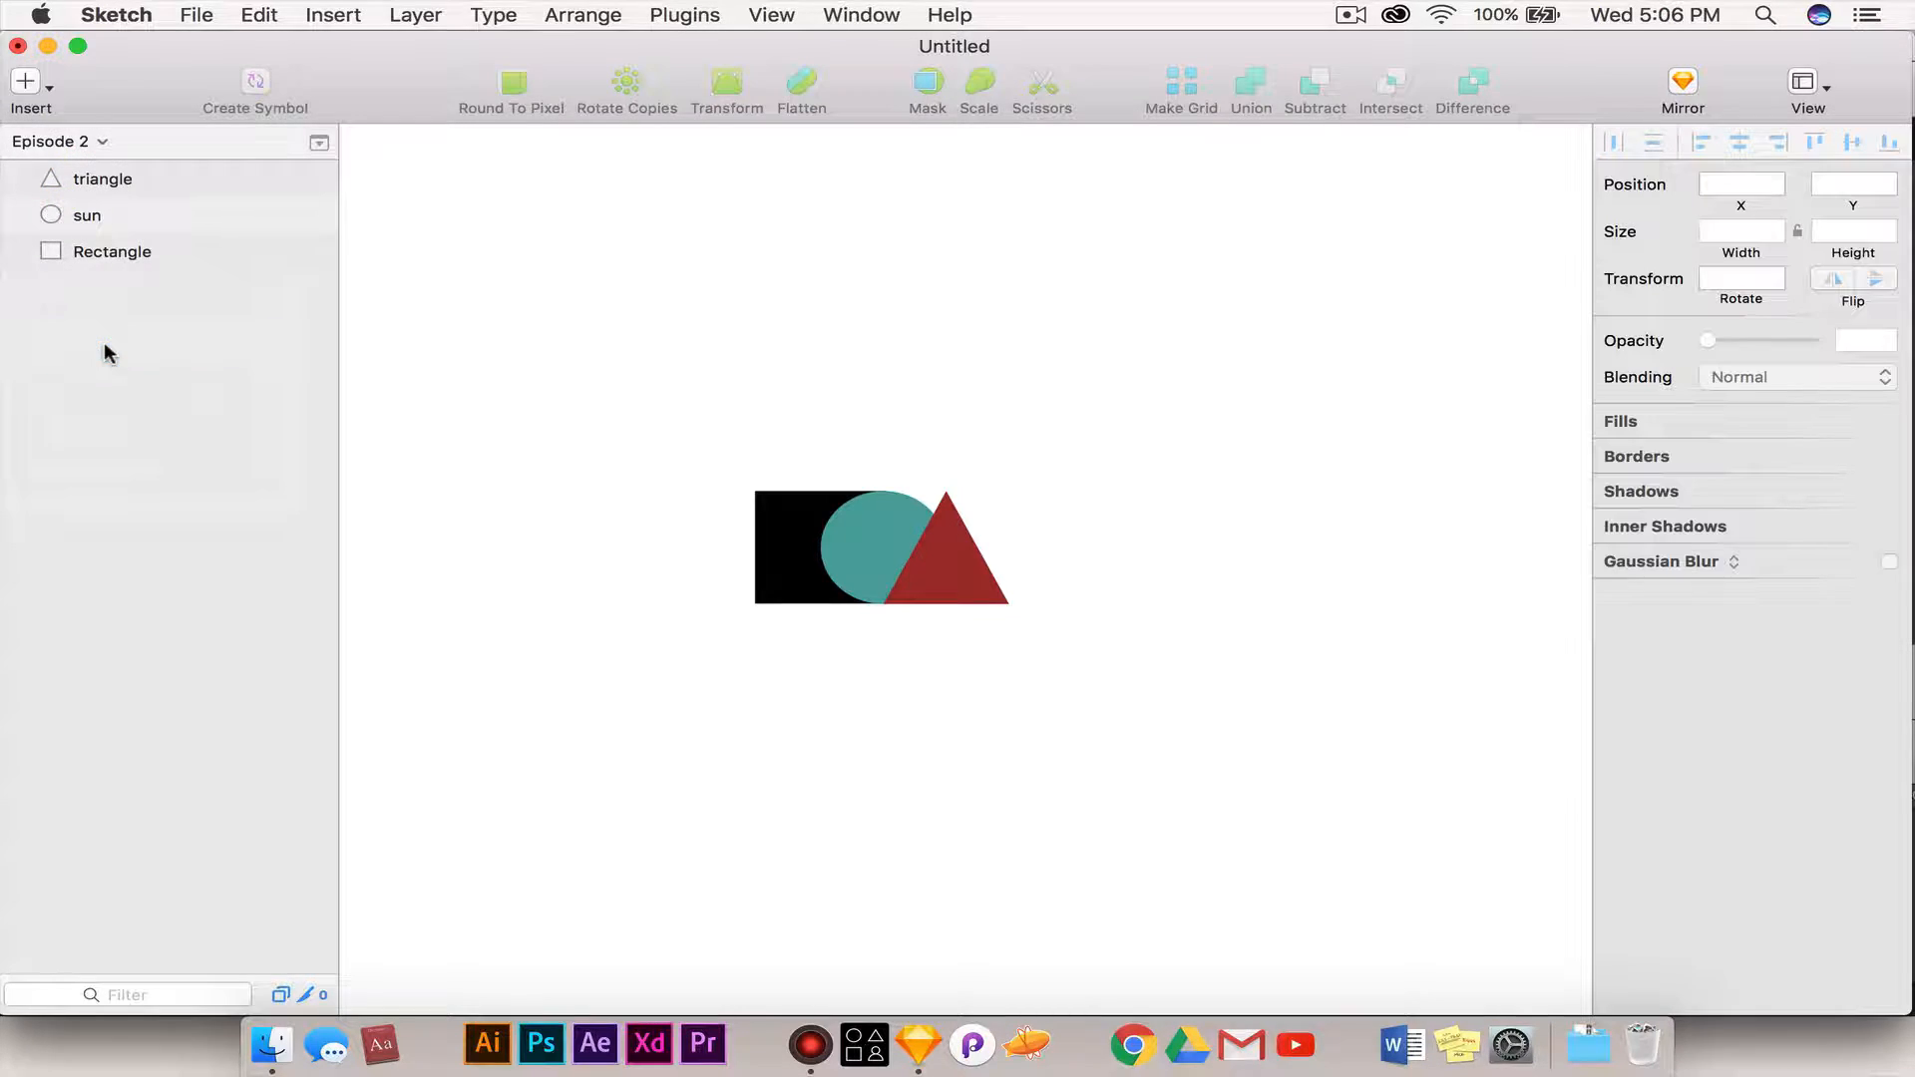
- Draw a custom artboard of about 5995 by 3617 px around the rectangle, sun and triangle
{"action": "left_click", "coordinate": [35, 81]}
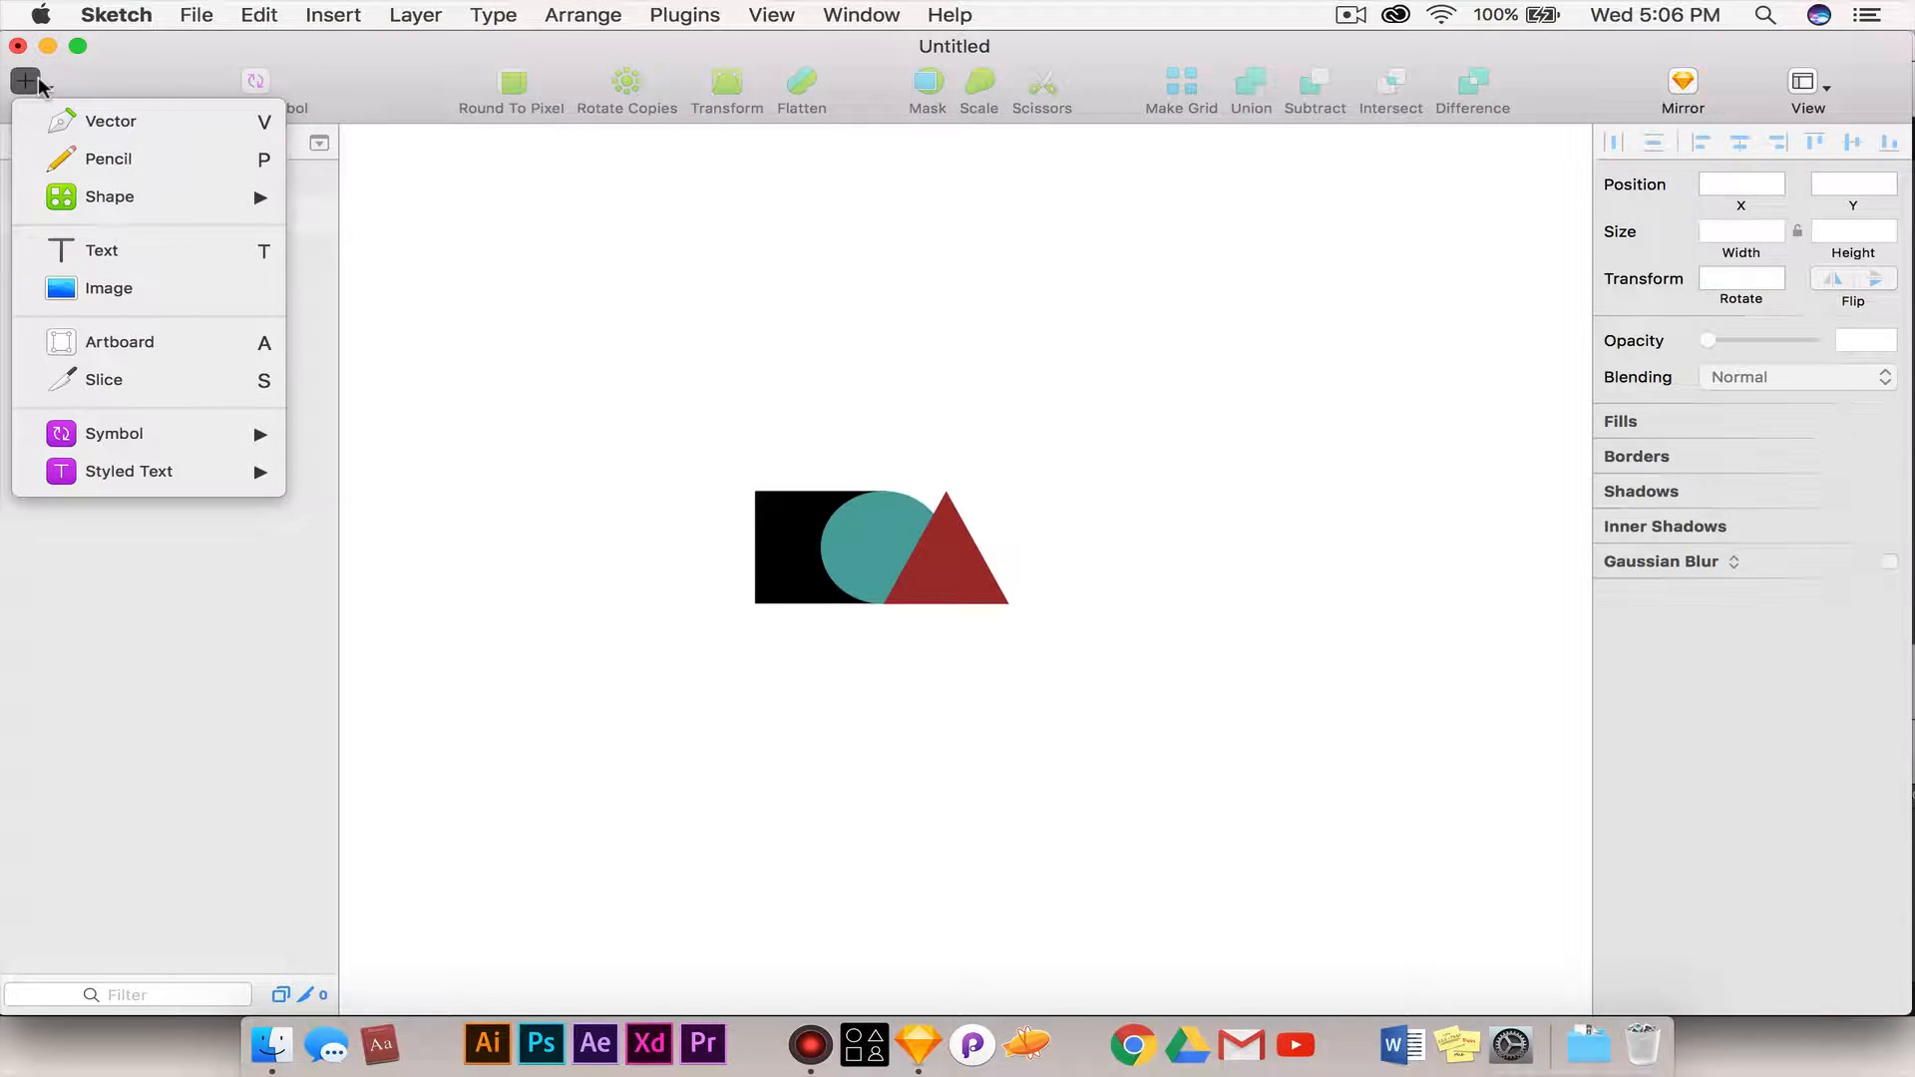
{"action": "left_click", "coordinate": [96, 342]}
{"action": "scroll", "coordinate": [1670, 220], "scroll_direction": "down", "scroll_amount": 15}
{"action": "scroll", "coordinate": [1672, 217], "scroll_direction": "up", "scroll_amount": 15}
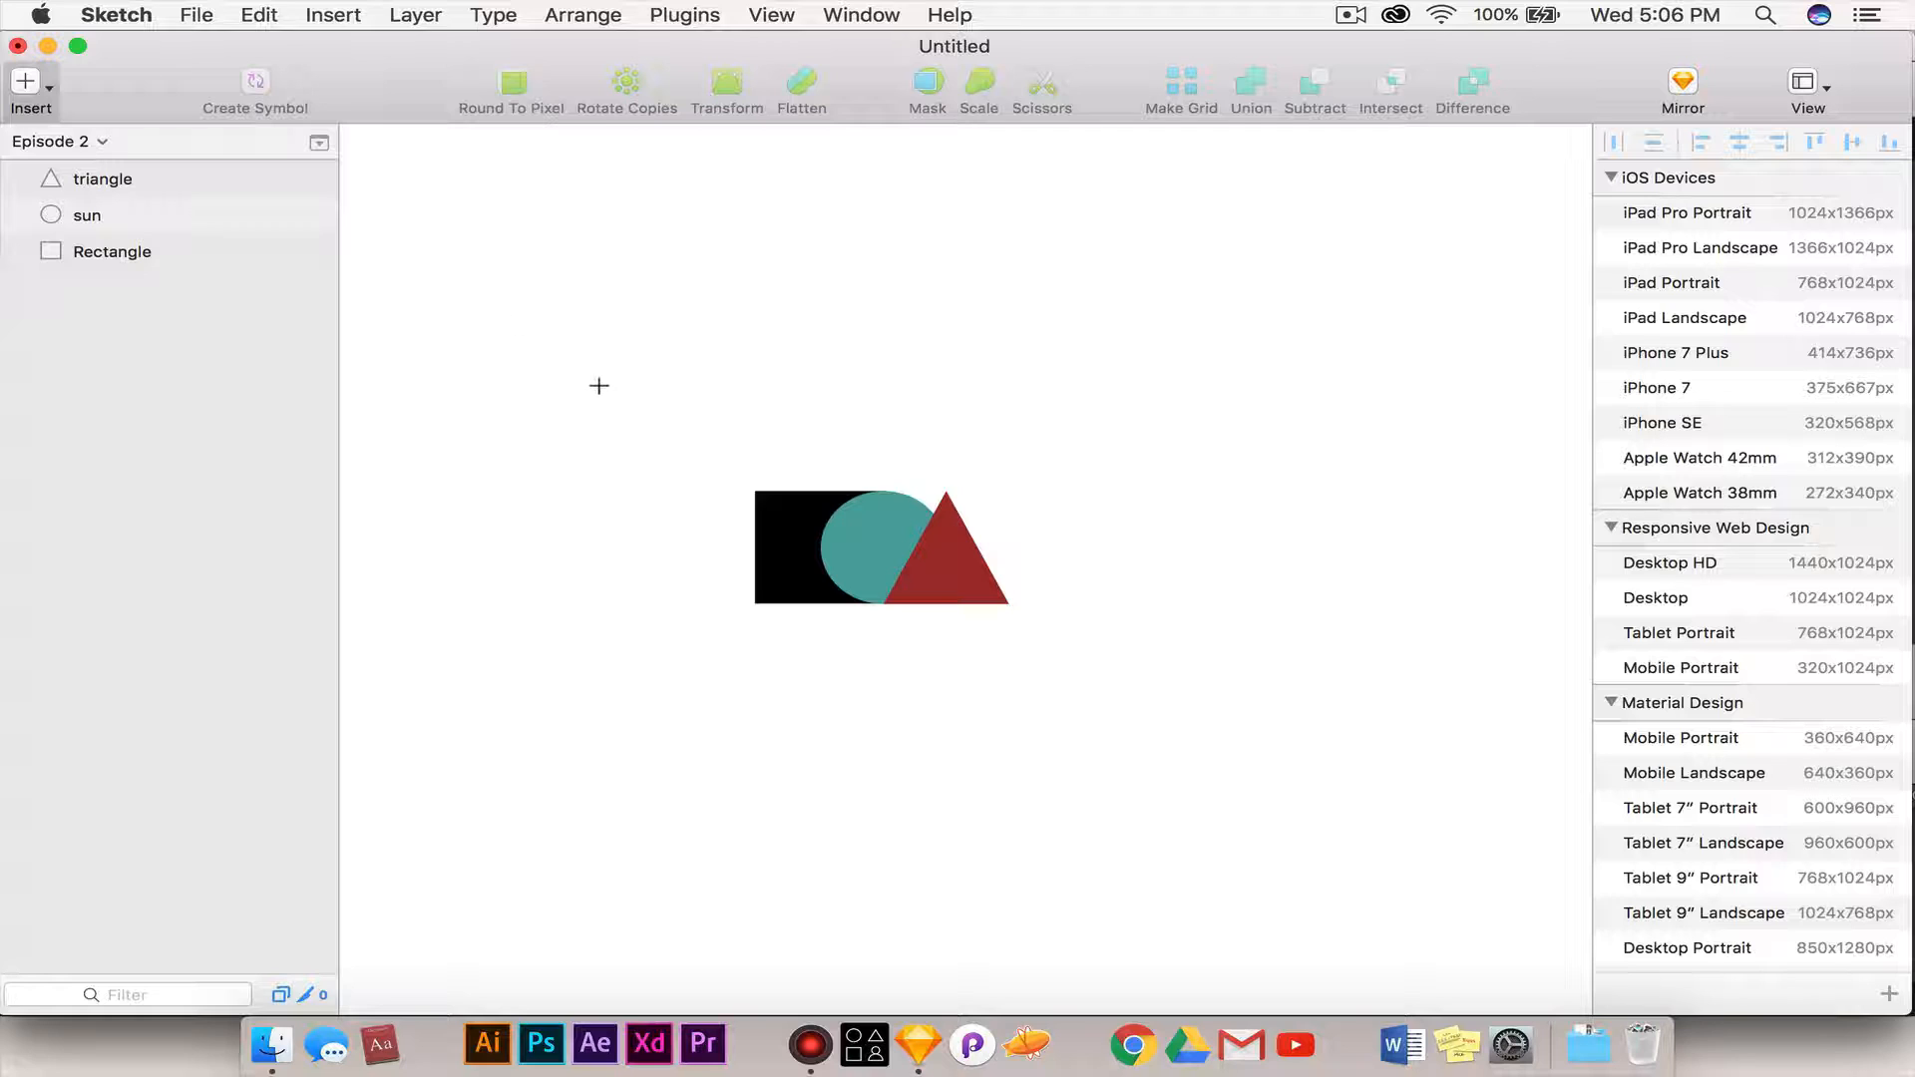
{"action": "left_click_drag", "start_coordinate": [607, 406], "coordinate": [1189, 721]}
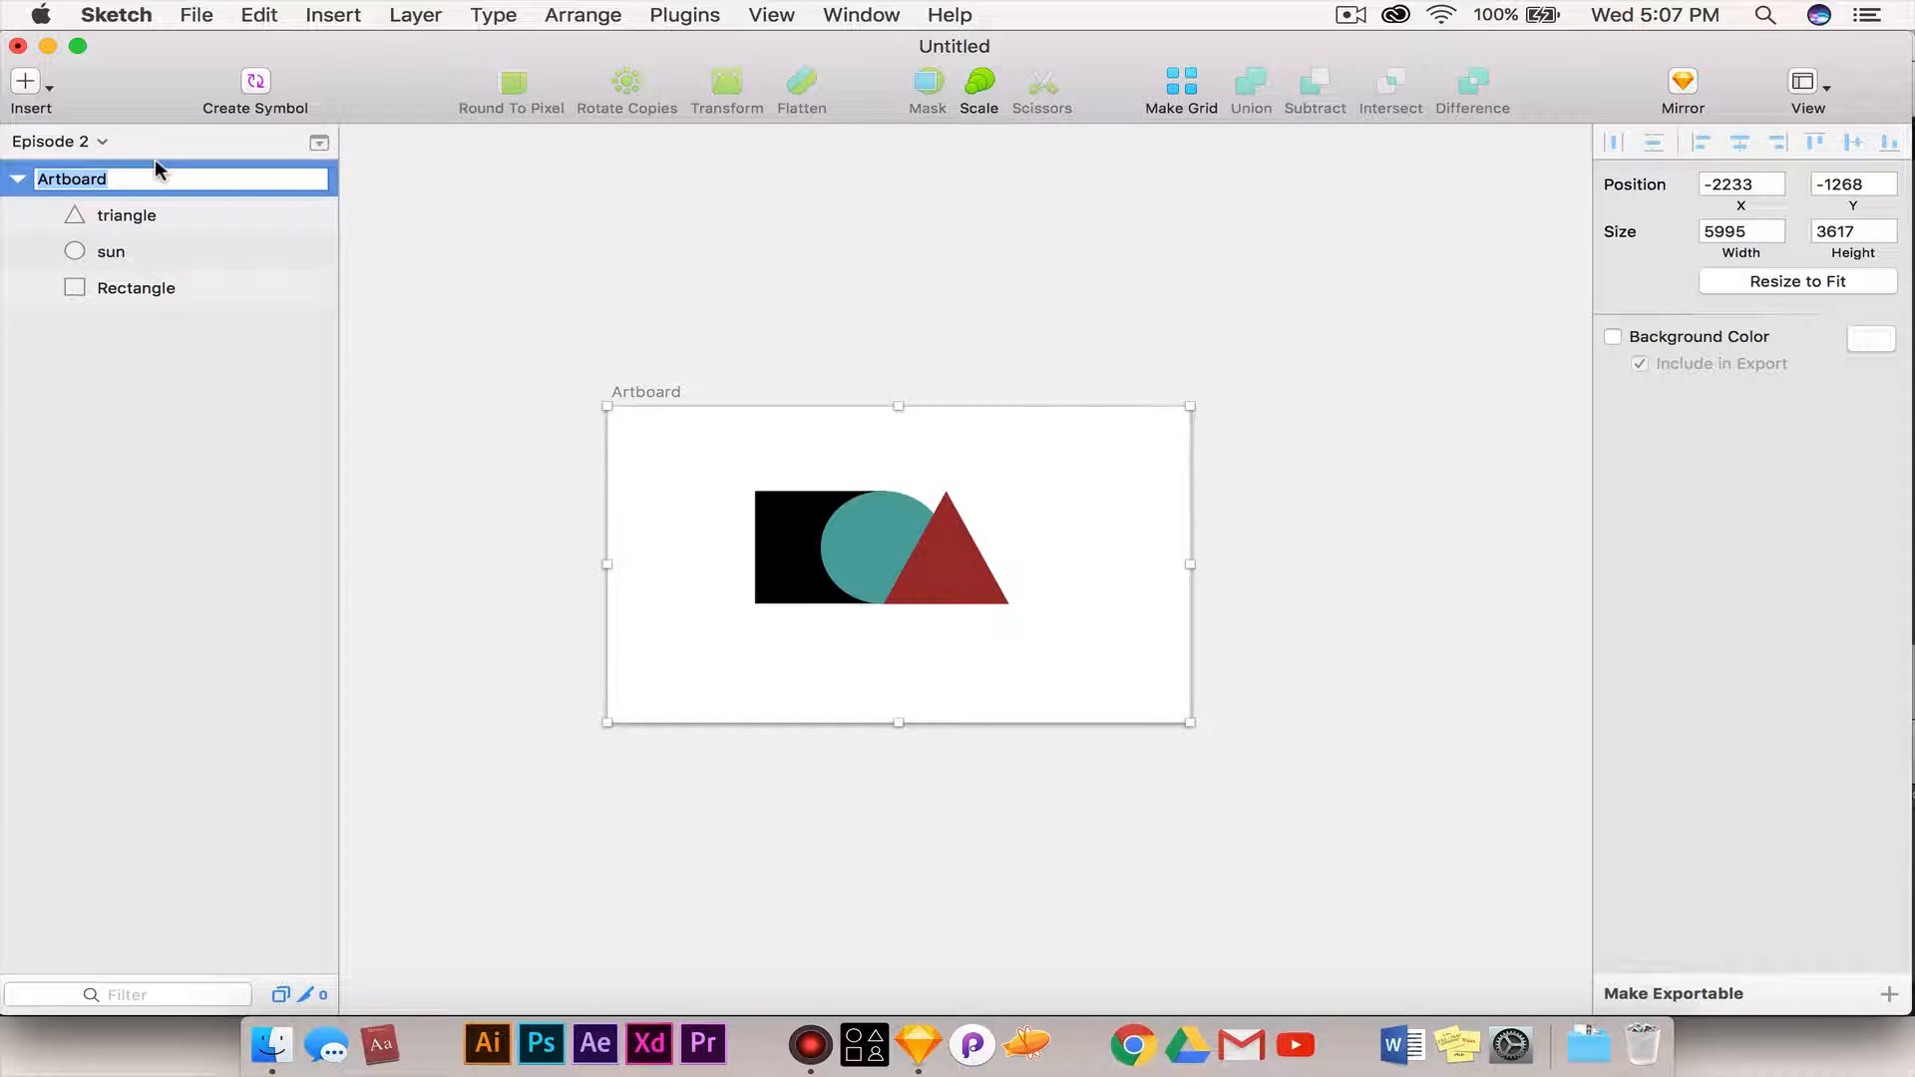
- Name the new artboard "shape artboard" and leave it deselected
{"action": "type", "text": "shape artboard"}
{"action": "left_click", "coordinate": [439, 271]}
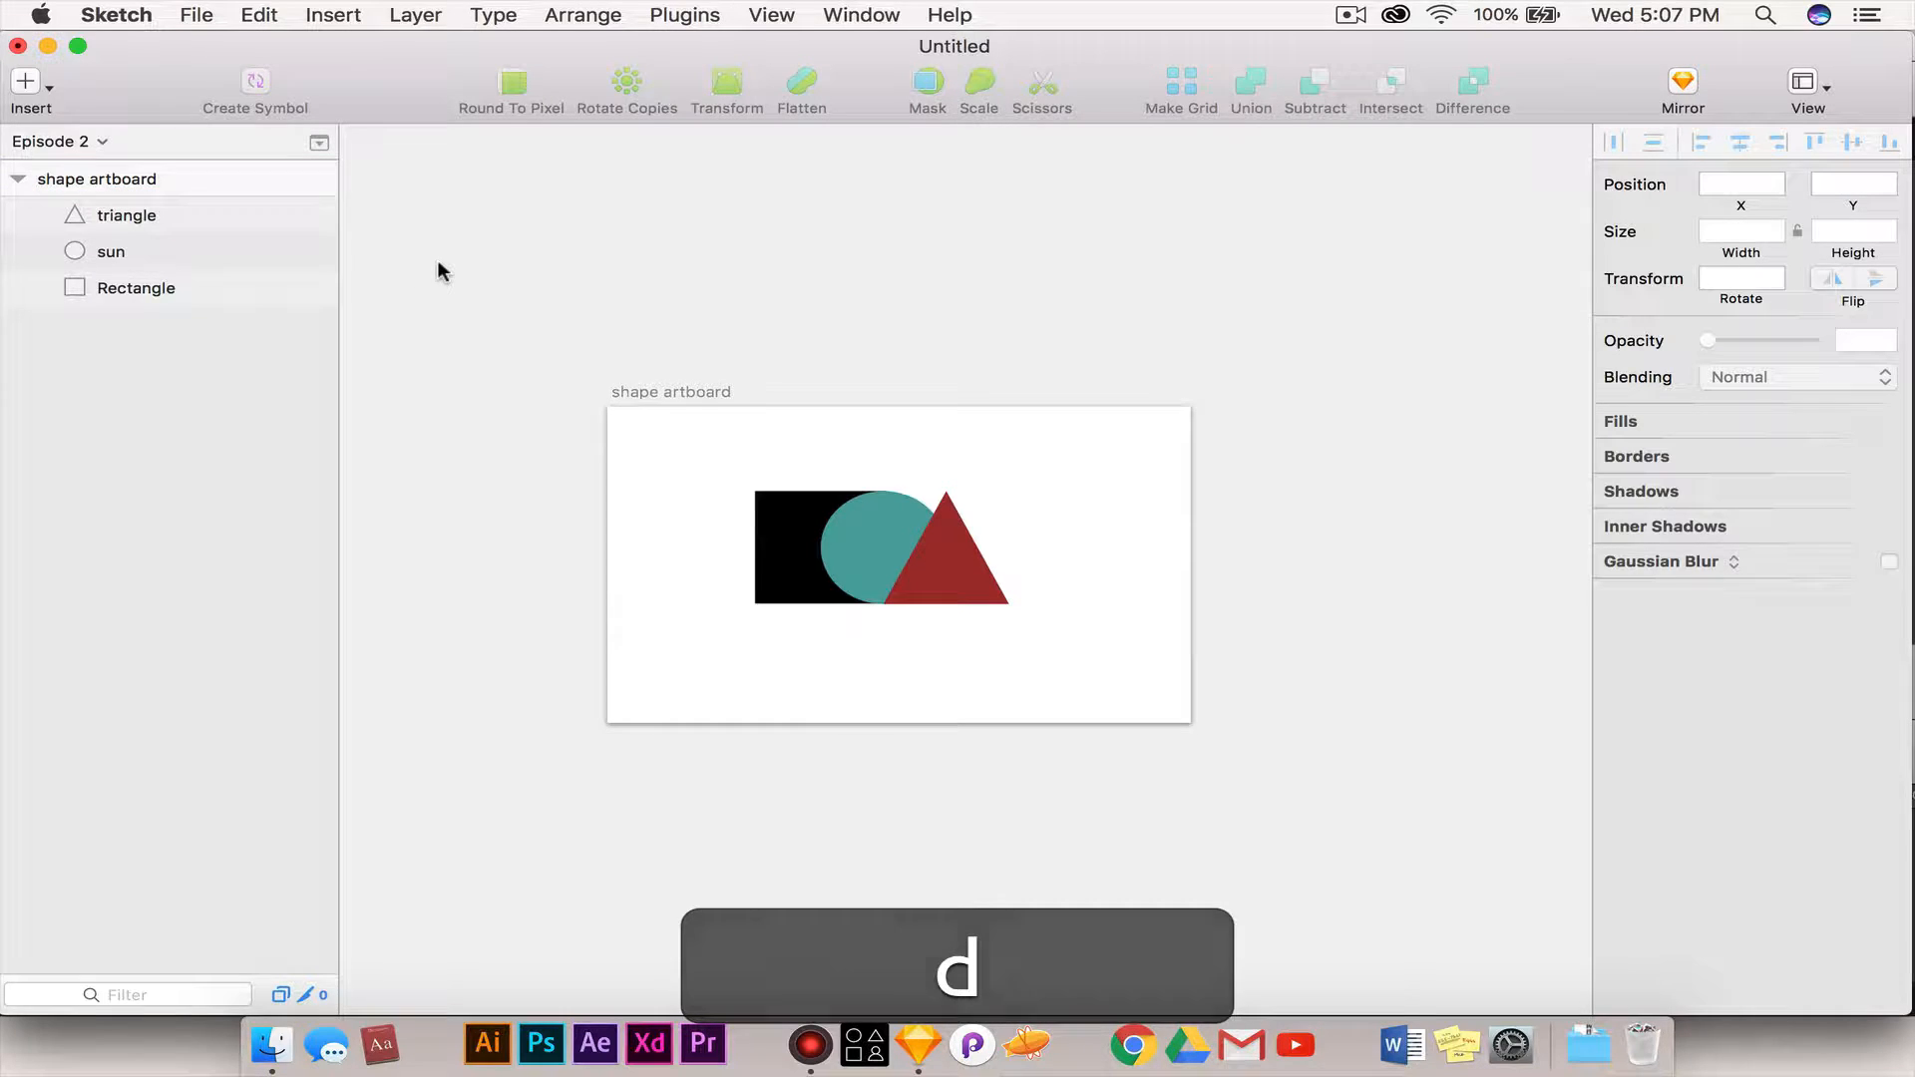
{"action": "left_click", "coordinate": [642, 388]}
{"action": "left_click", "coordinate": [501, 286]}
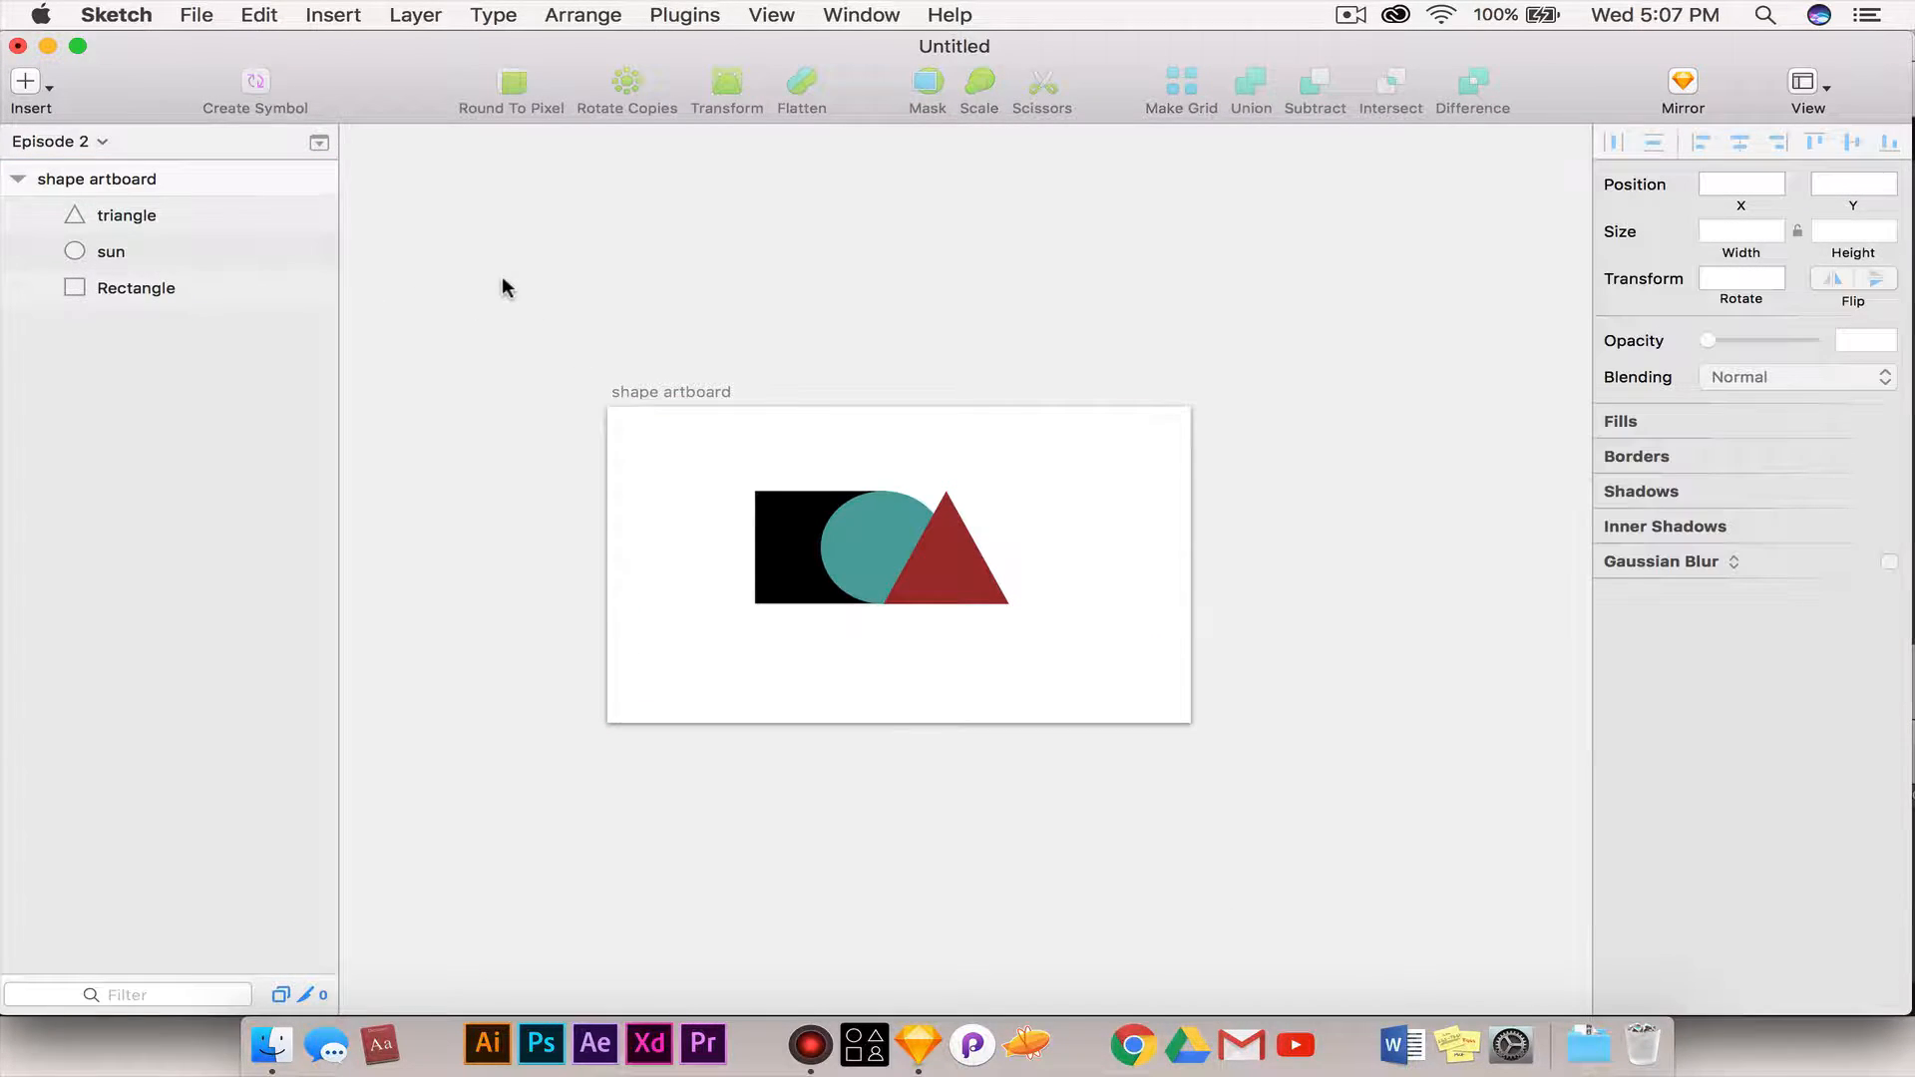
- Try making the shape artboard slightly smaller from one corner, and undo the resize
{"action": "left_click", "coordinate": [239, 186]}
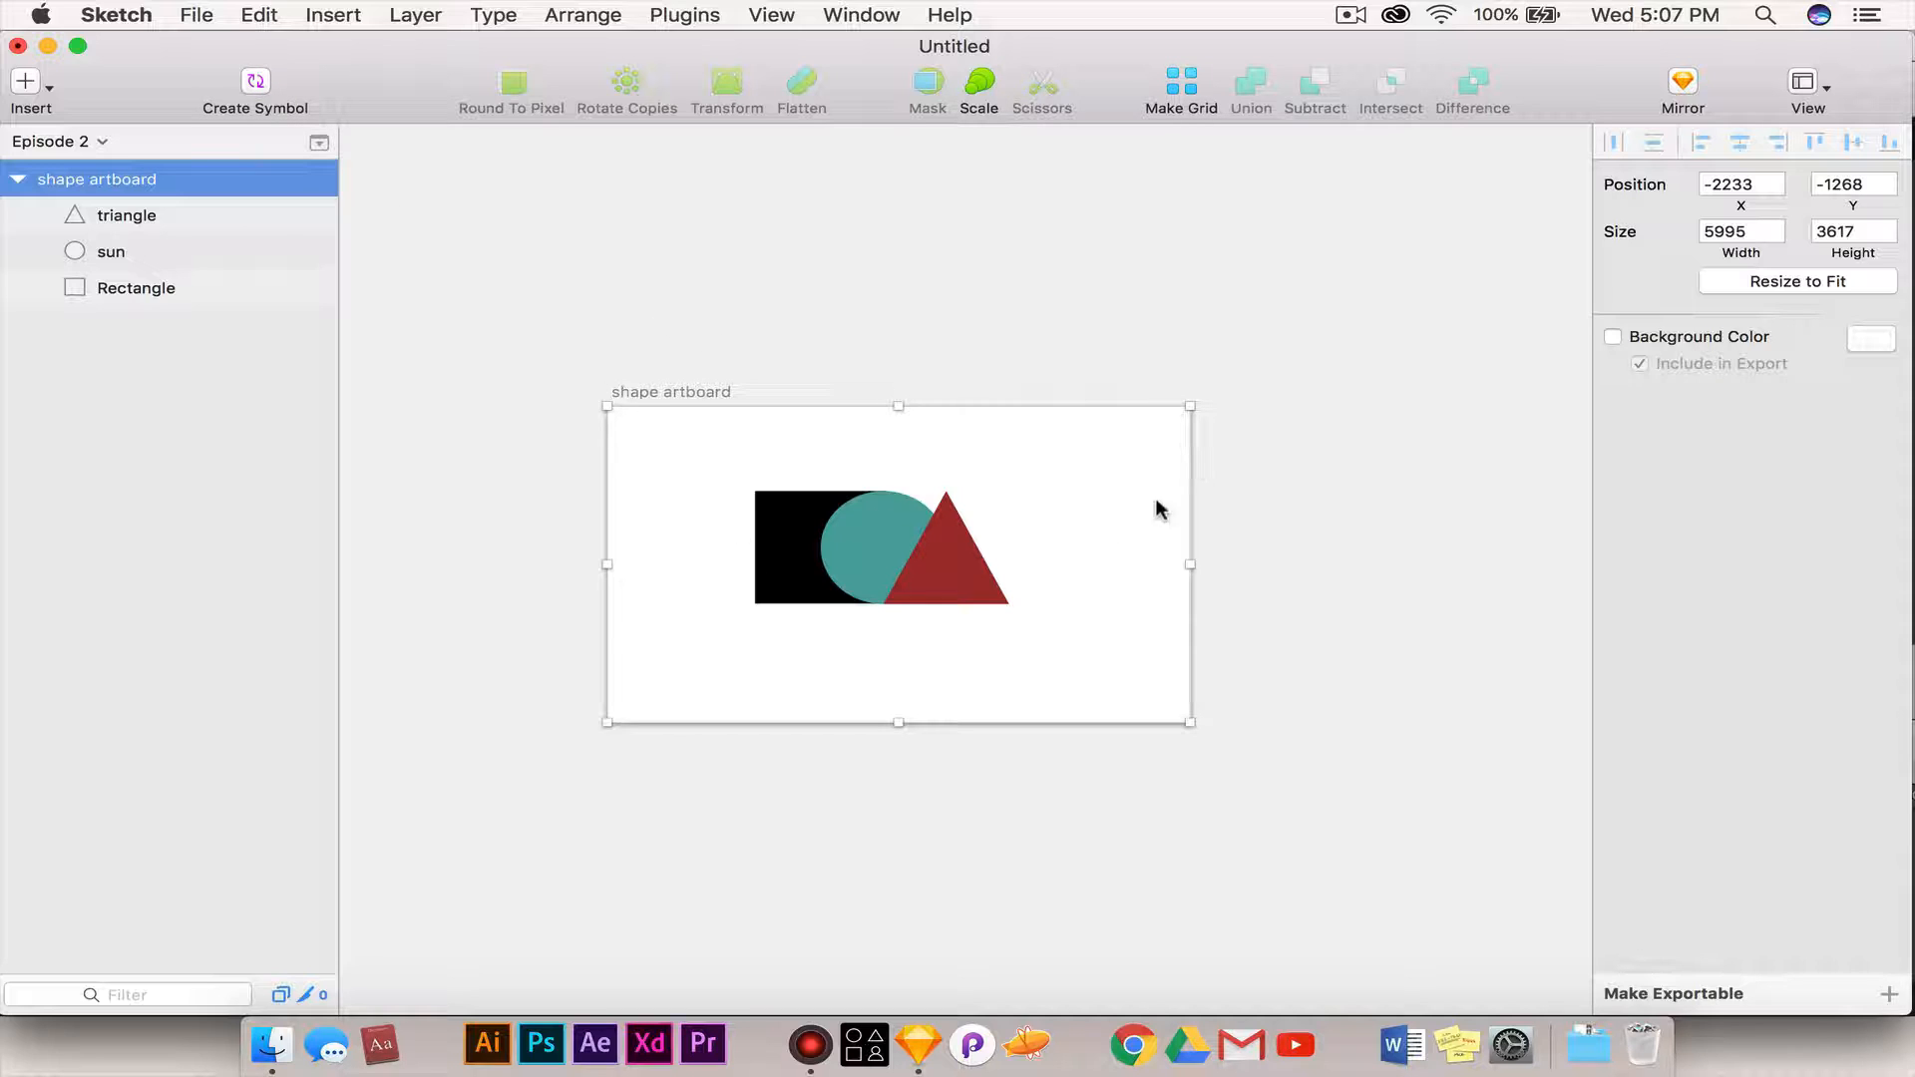
{"action": "left_click_drag", "start_coordinate": [1191, 406], "coordinate": [1175, 444]}
{"action": "key", "text": "super+z"}
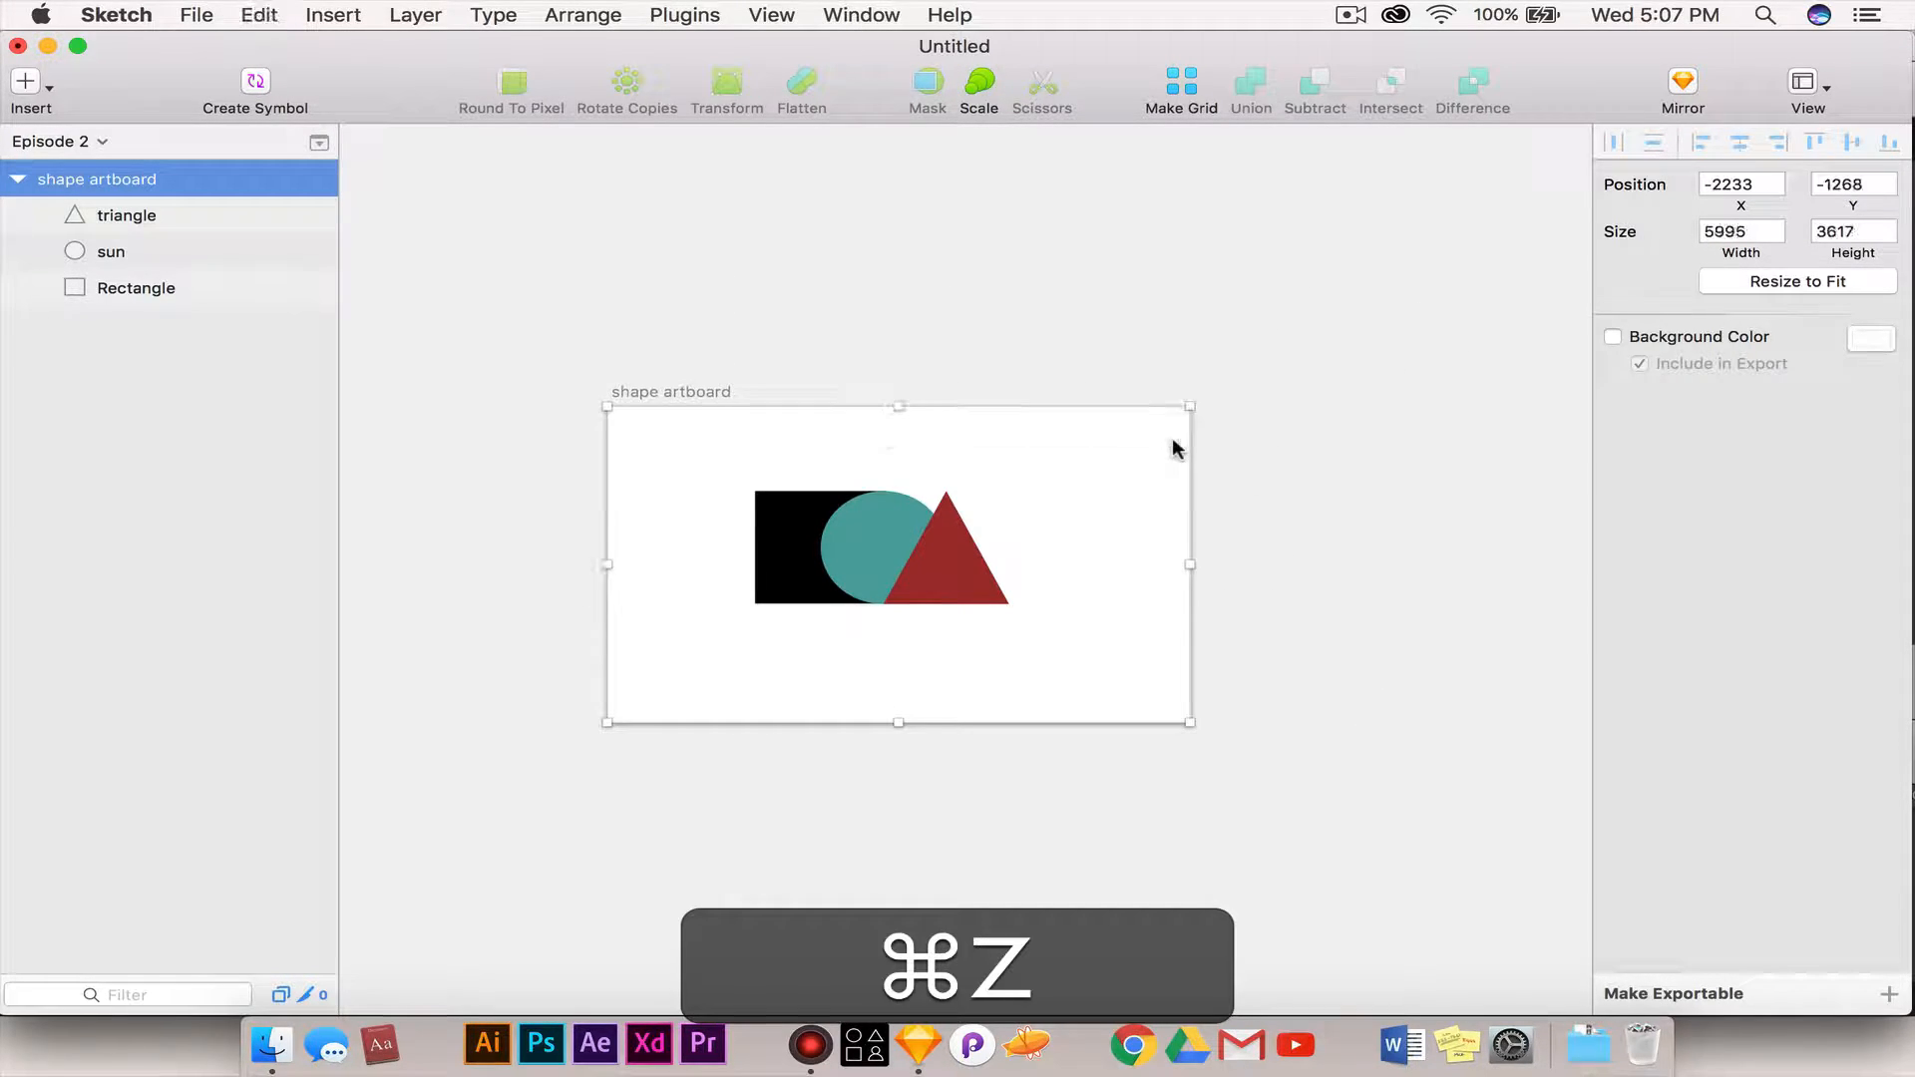
{"action": "left_click", "coordinate": [490, 432]}
- Collapse and re-expand the shape artboard's layer group to examine the layers it contains, and select the artboard
{"action": "left_click", "coordinate": [17, 180]}
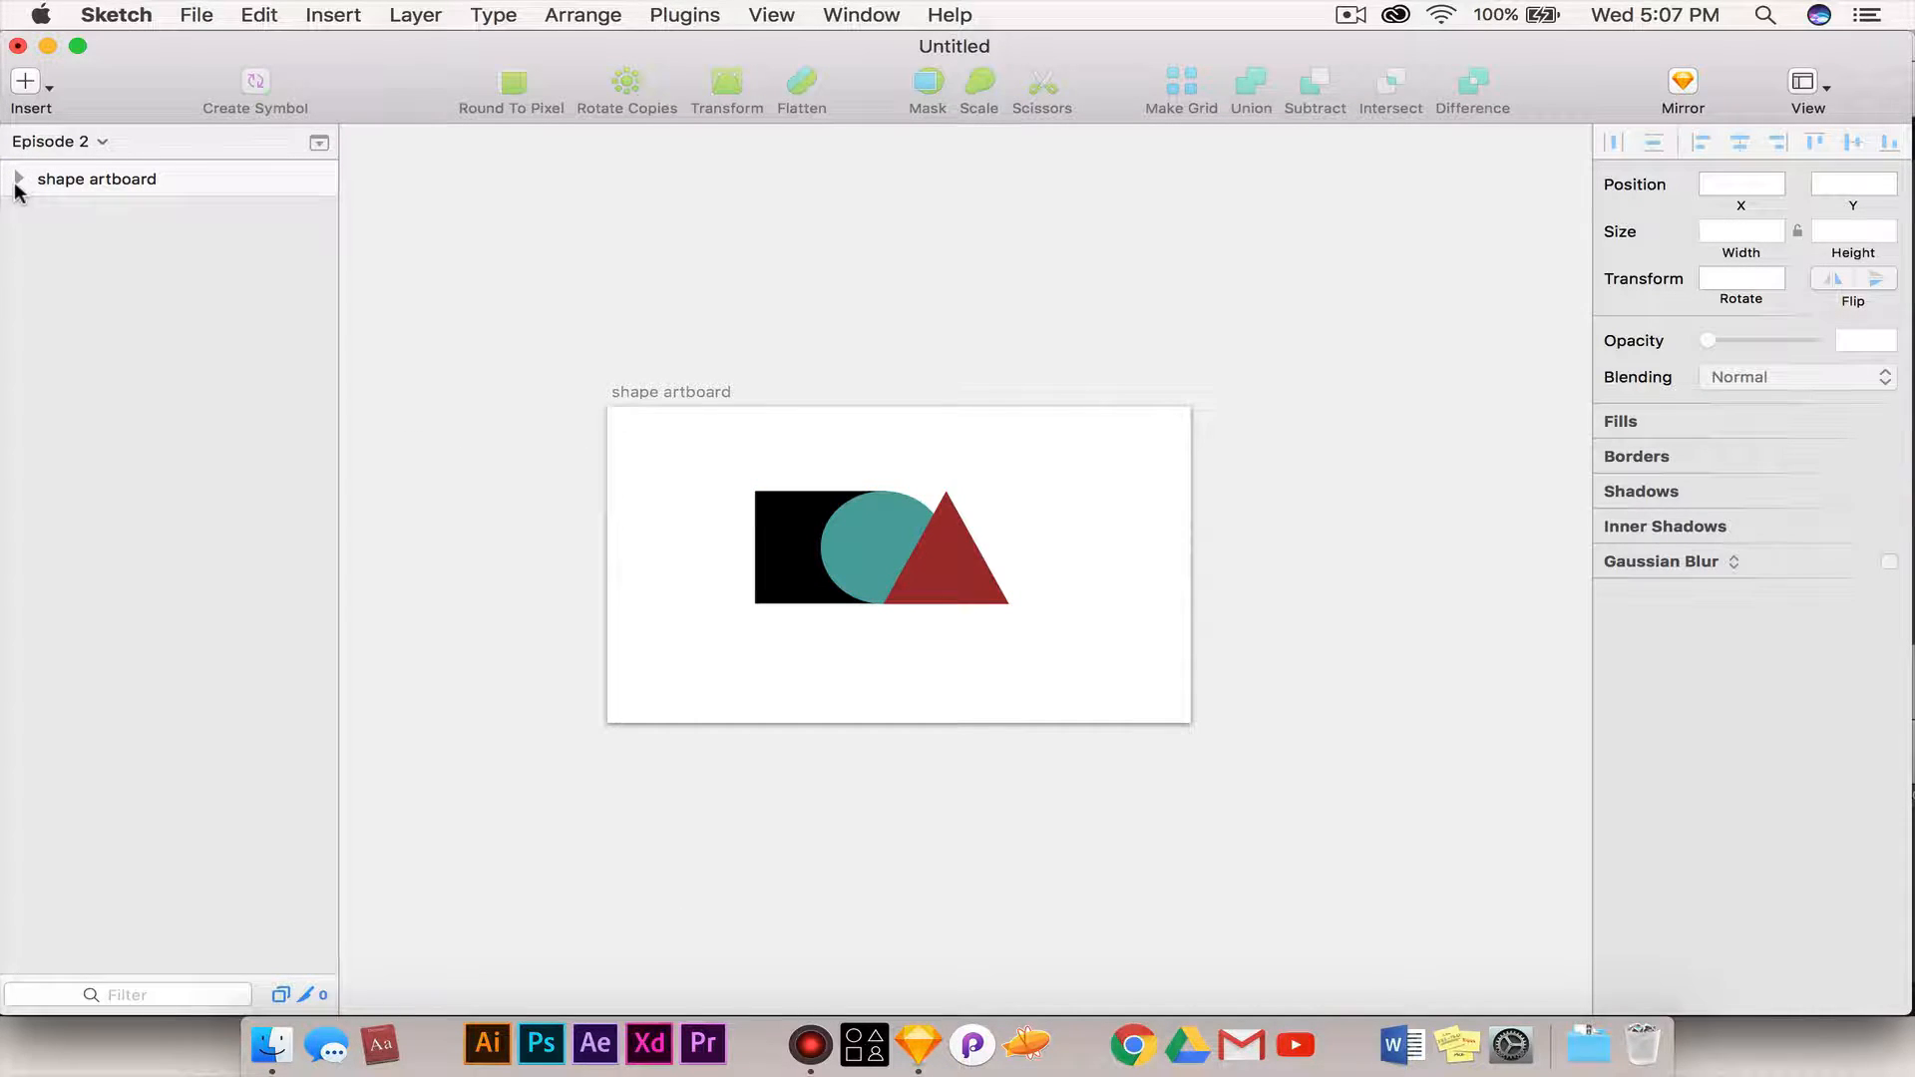
{"action": "left_click", "coordinate": [17, 180]}
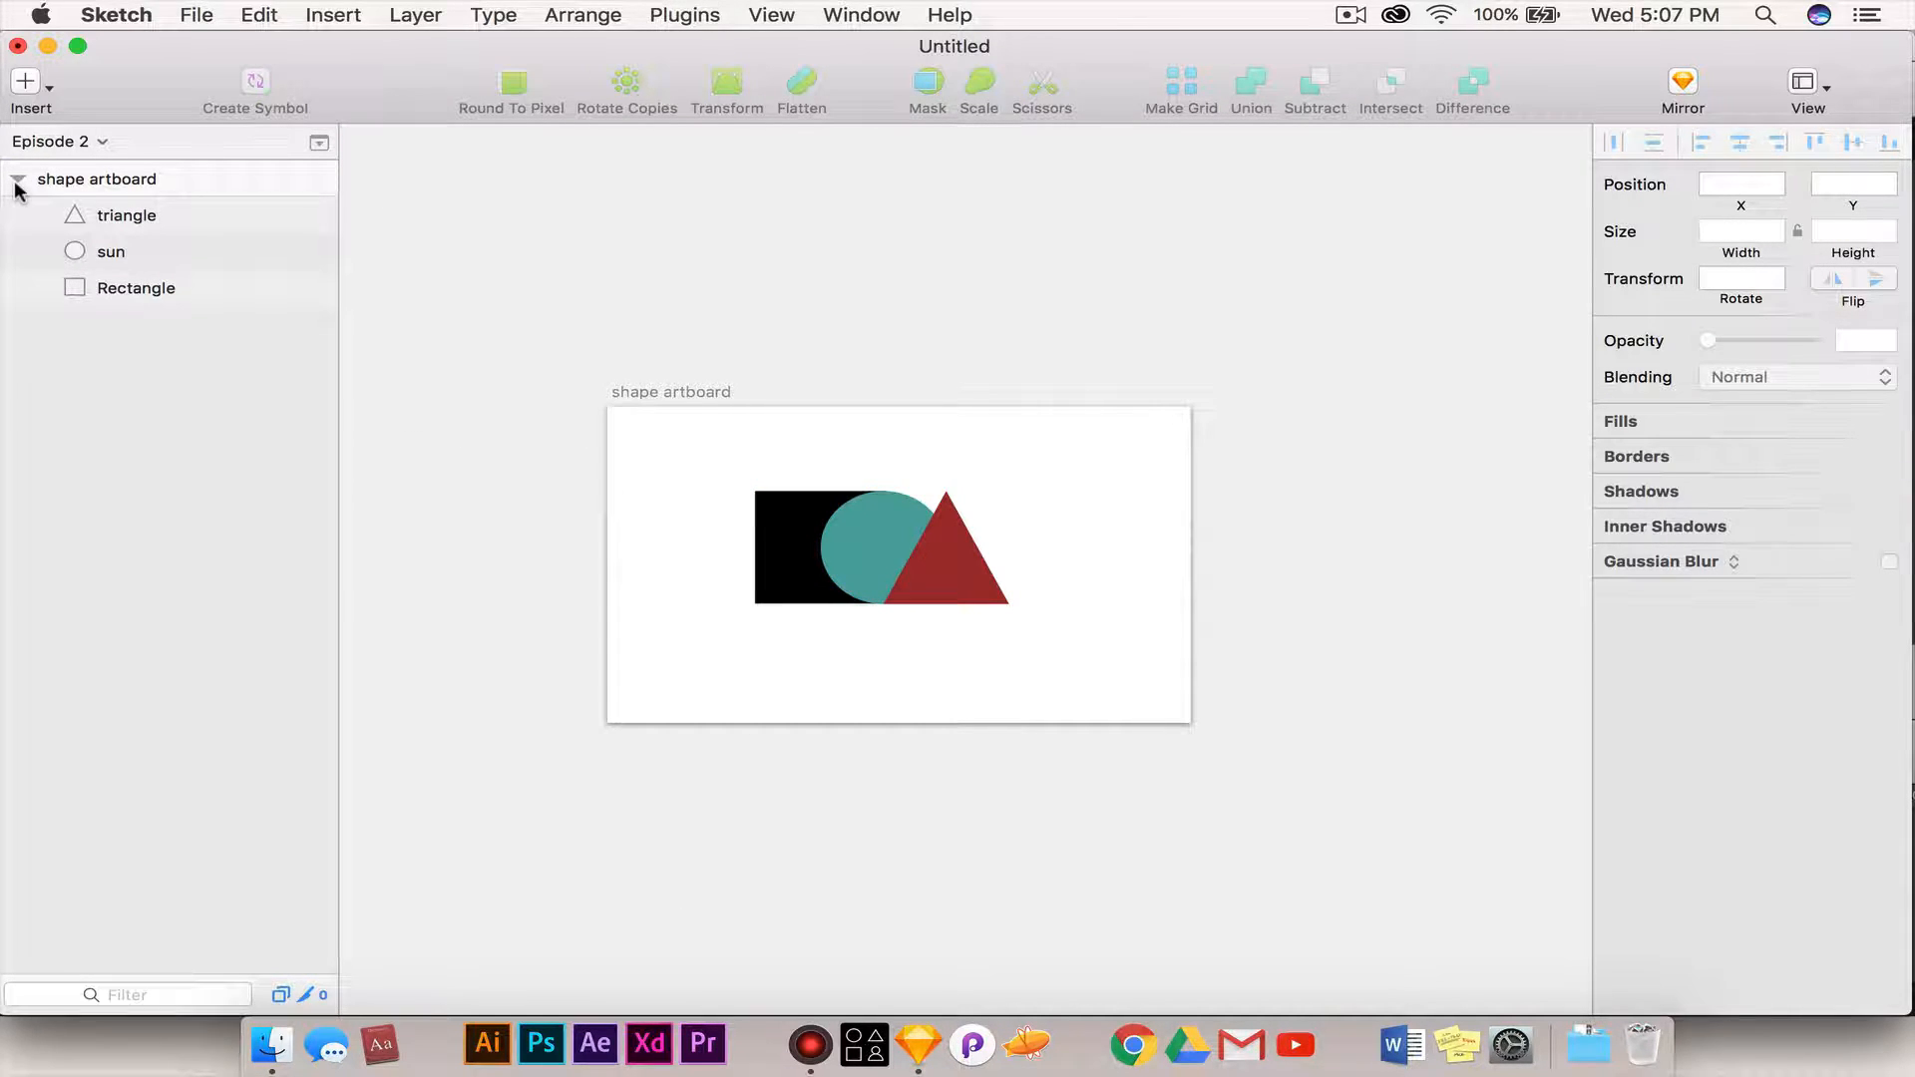
{"action": "left_click", "coordinate": [15, 181]}
{"action": "left_click", "coordinate": [17, 180]}
{"action": "left_click", "coordinate": [145, 181]}
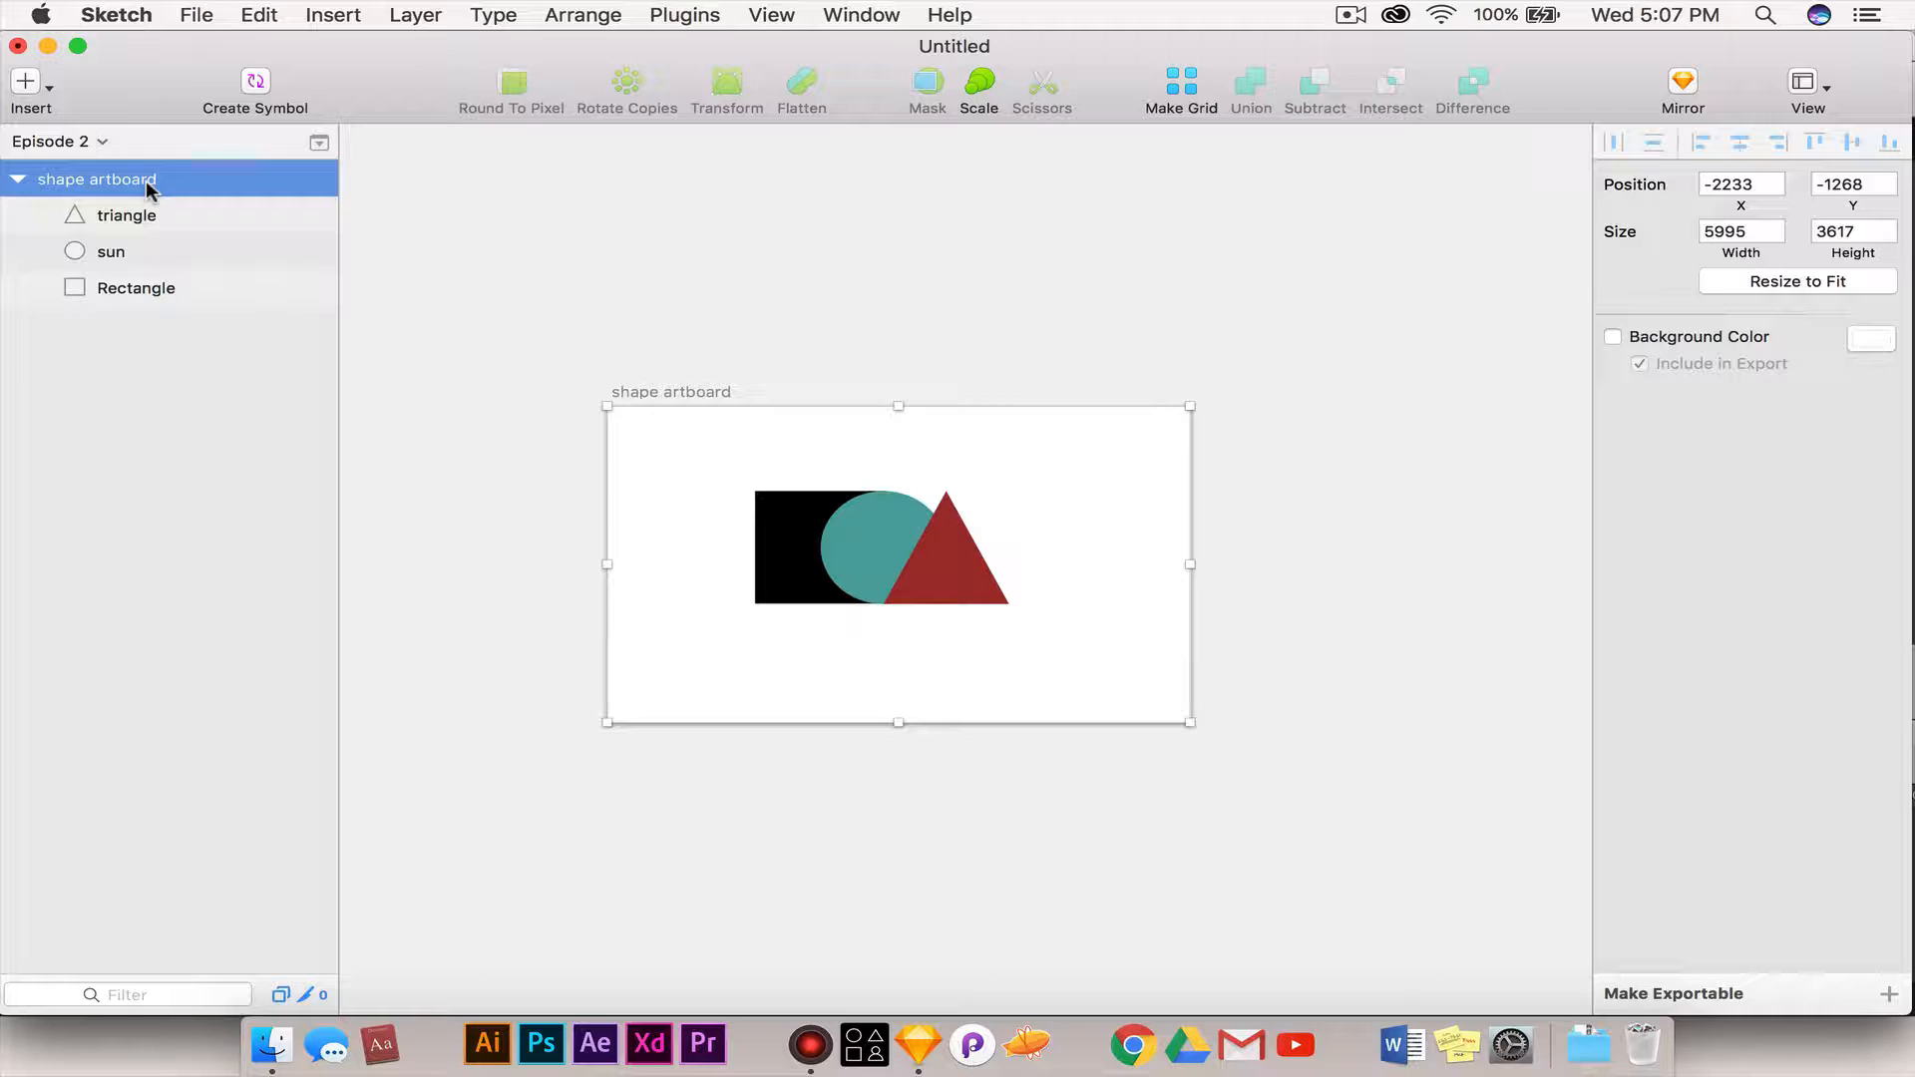
- Show the list of pages, add a second page, and switch between it and Episode 2
{"action": "left_click", "coordinate": [321, 144]}
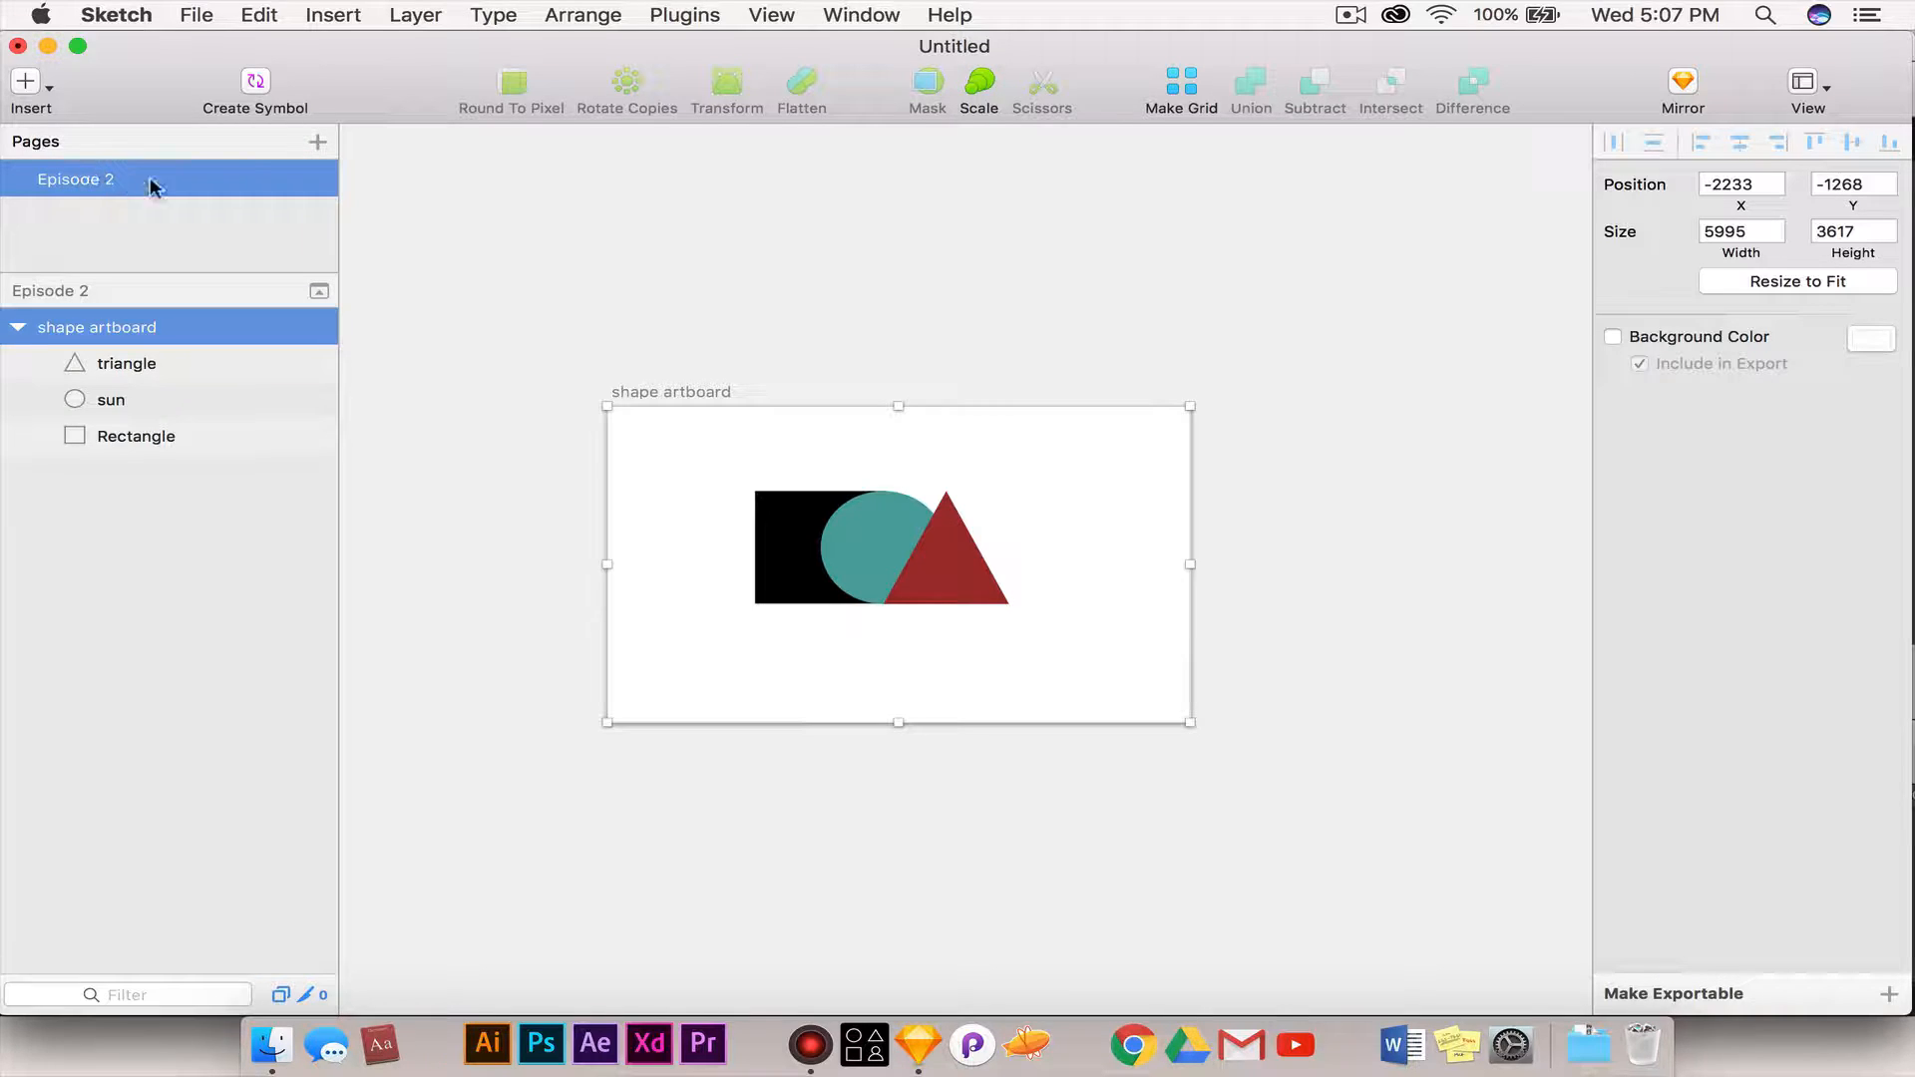
{"action": "left_click", "coordinate": [317, 143]}
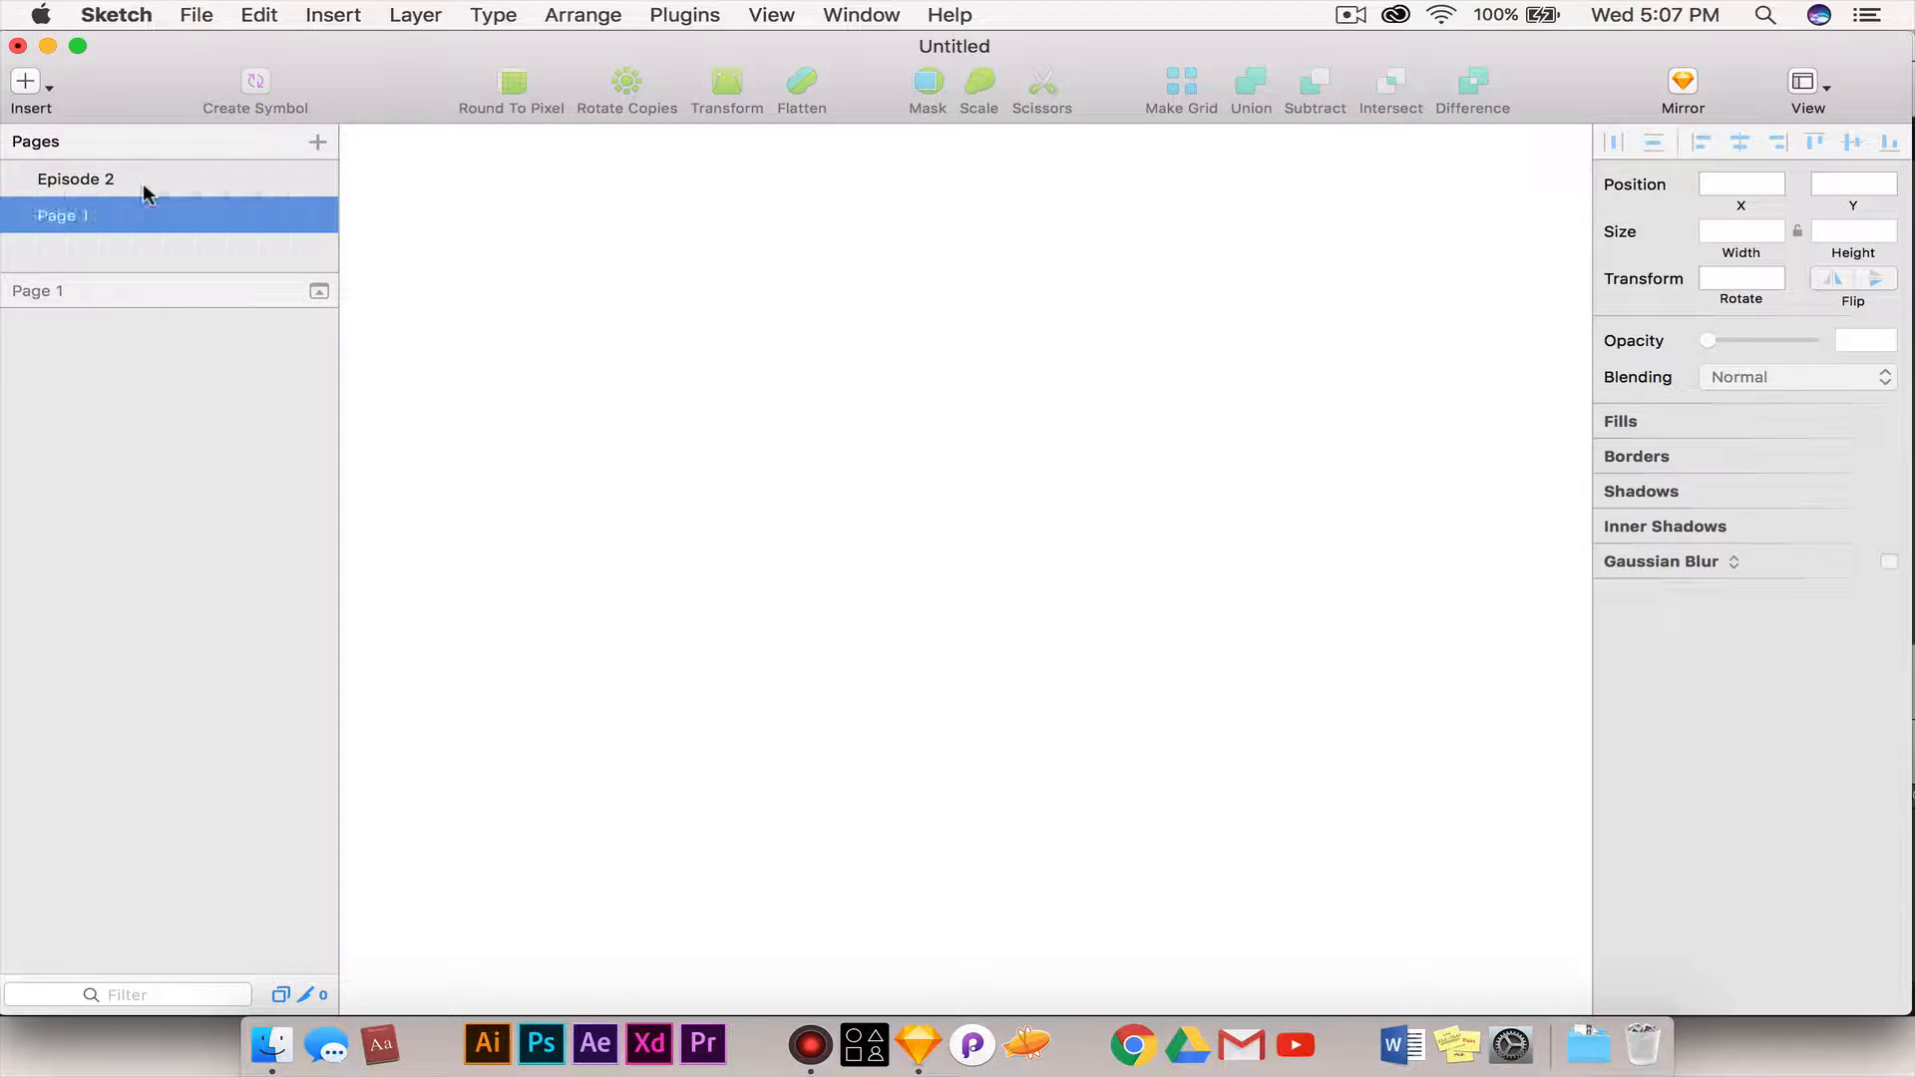
{"action": "left_click", "coordinate": [120, 182]}
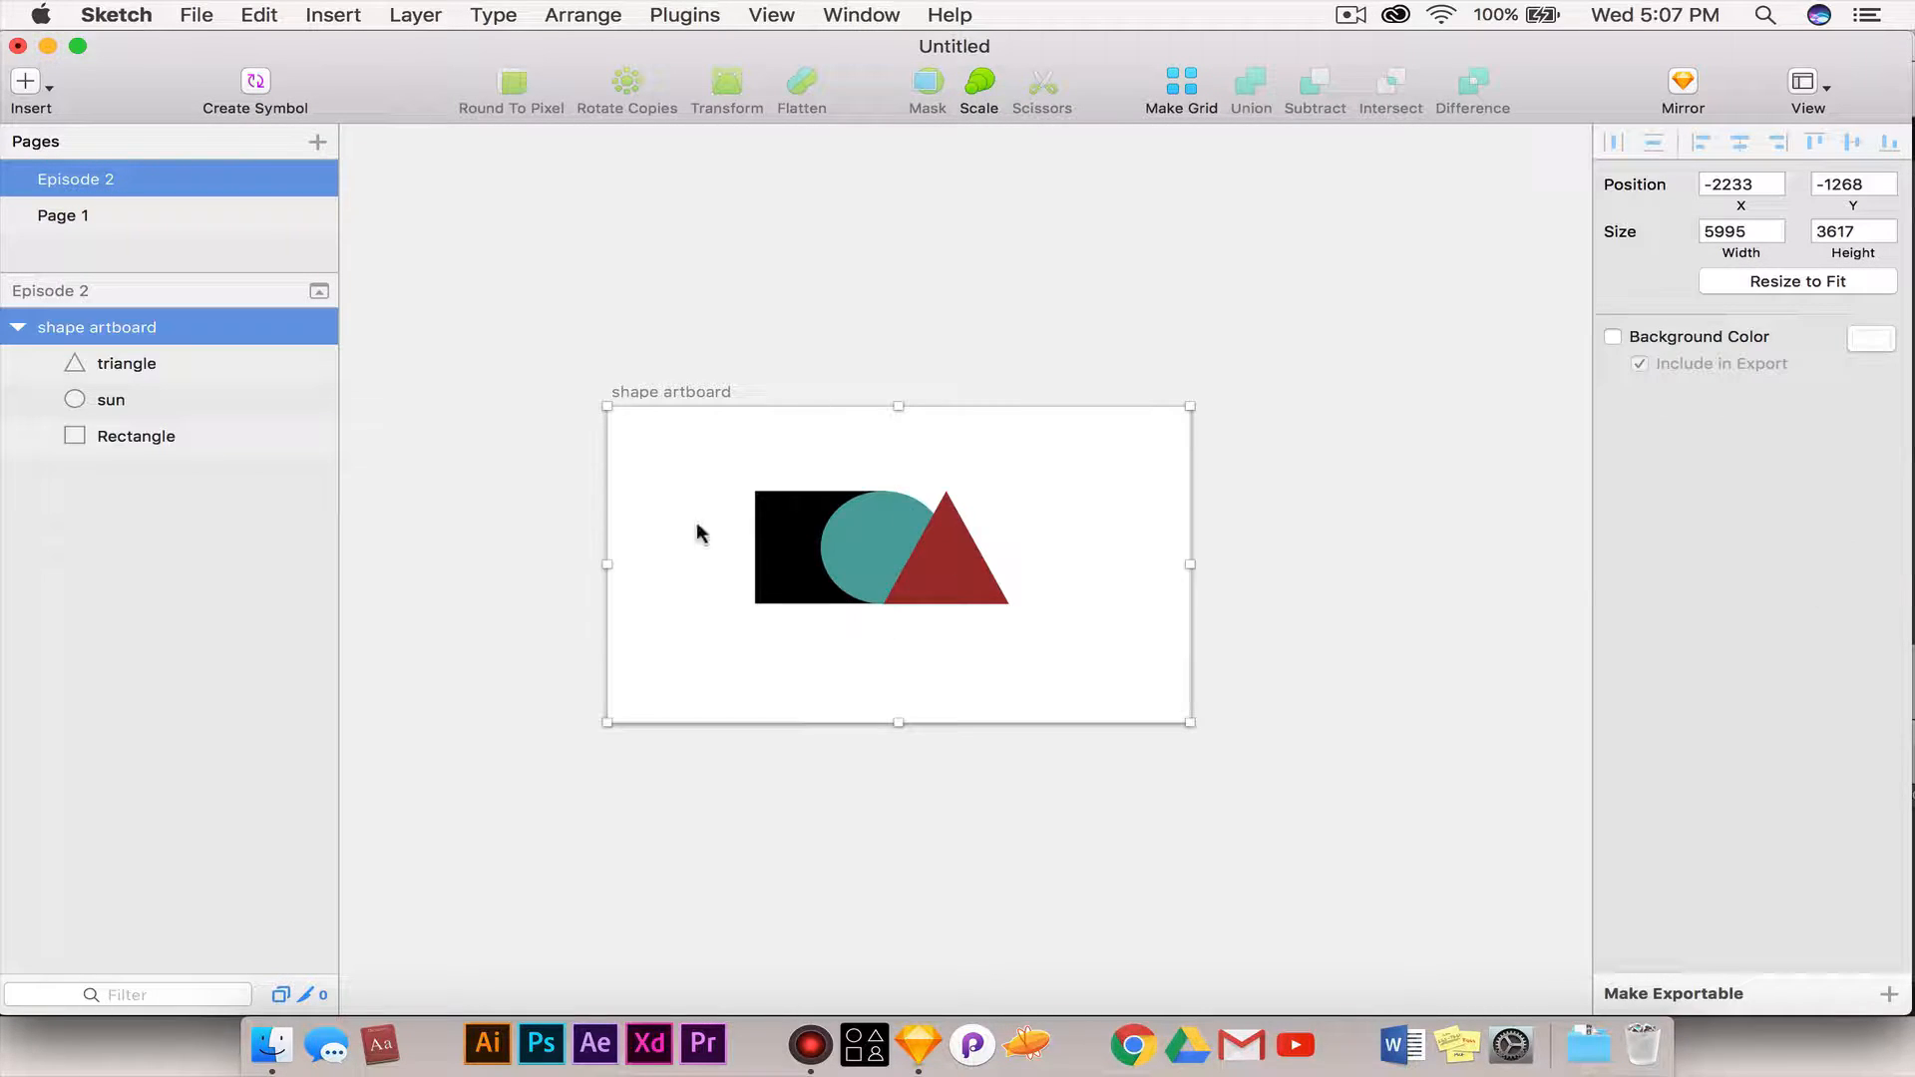
{"action": "left_click", "coordinate": [210, 214]}
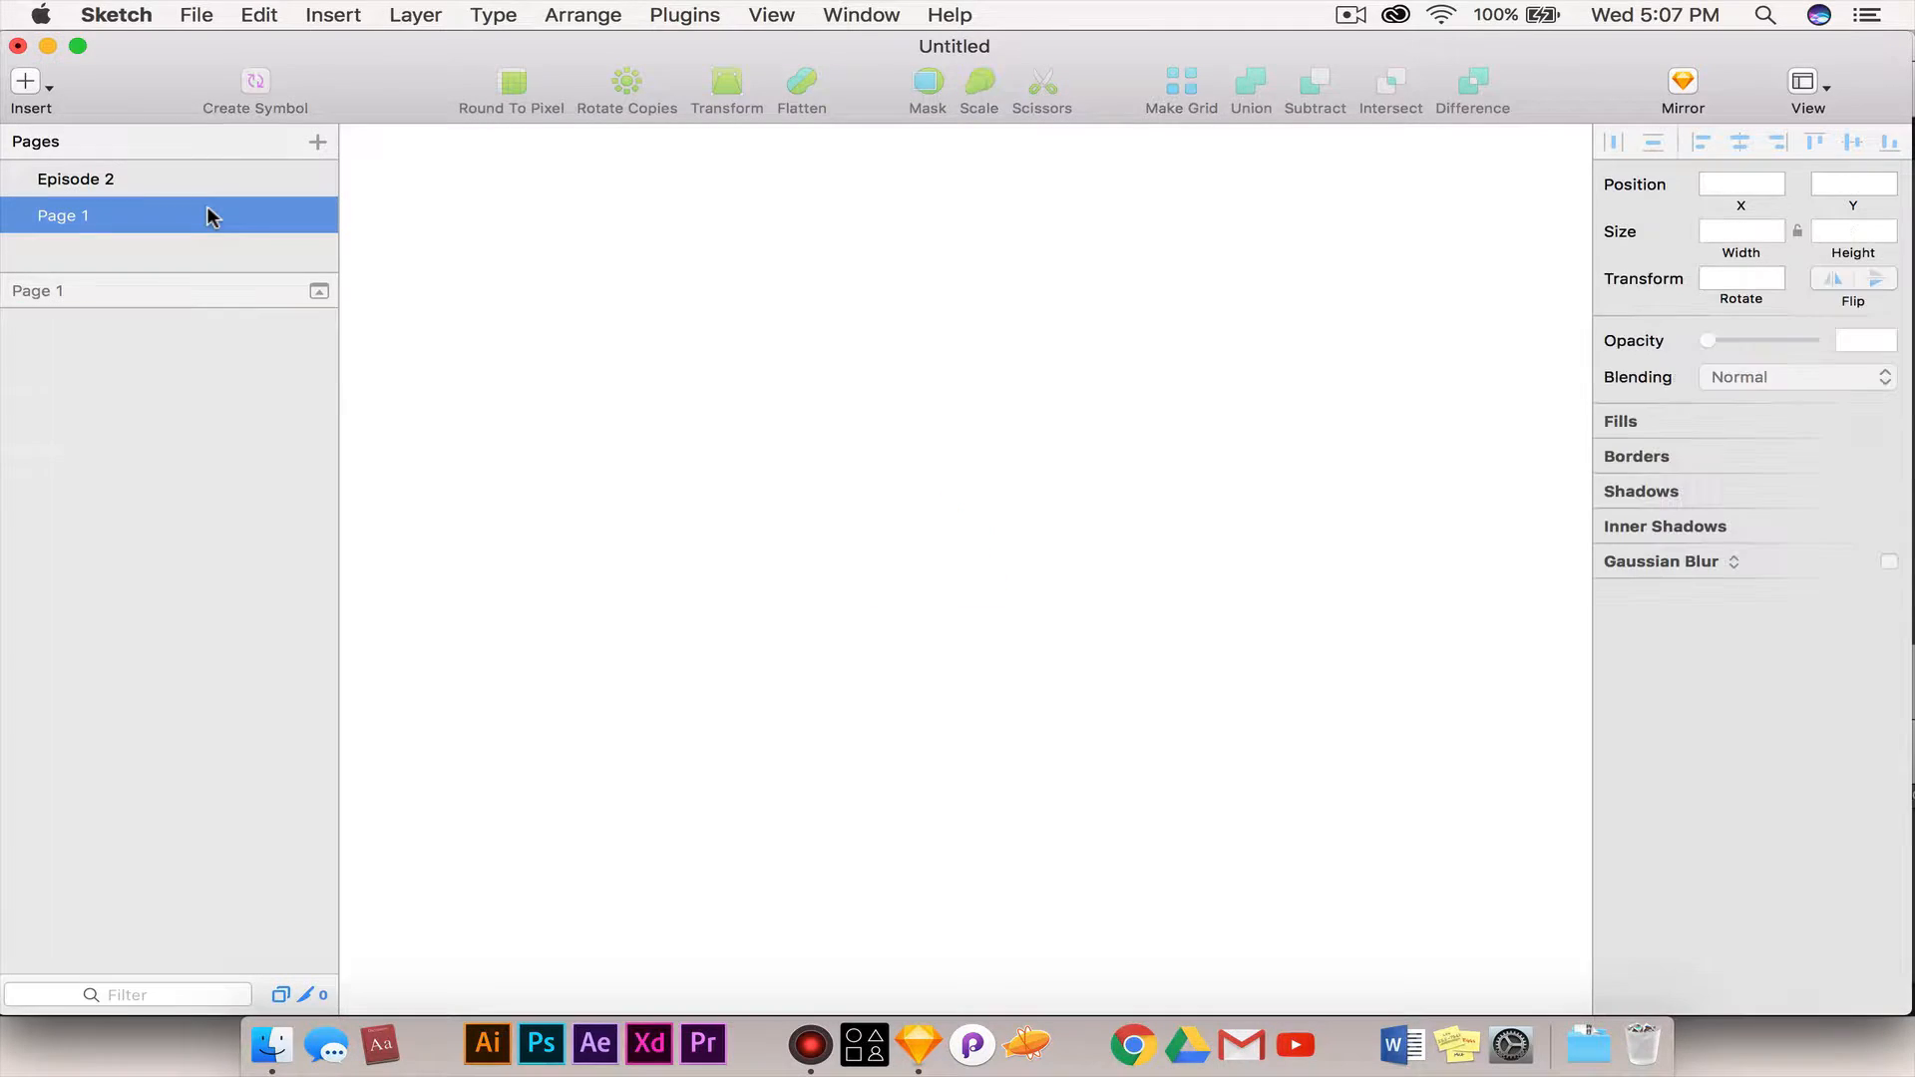
- Rename the new empty page as "Episode 3"
{"action": "double_click", "coordinate": [72, 216]}
{"action": "type", "text": "Episode 3"}
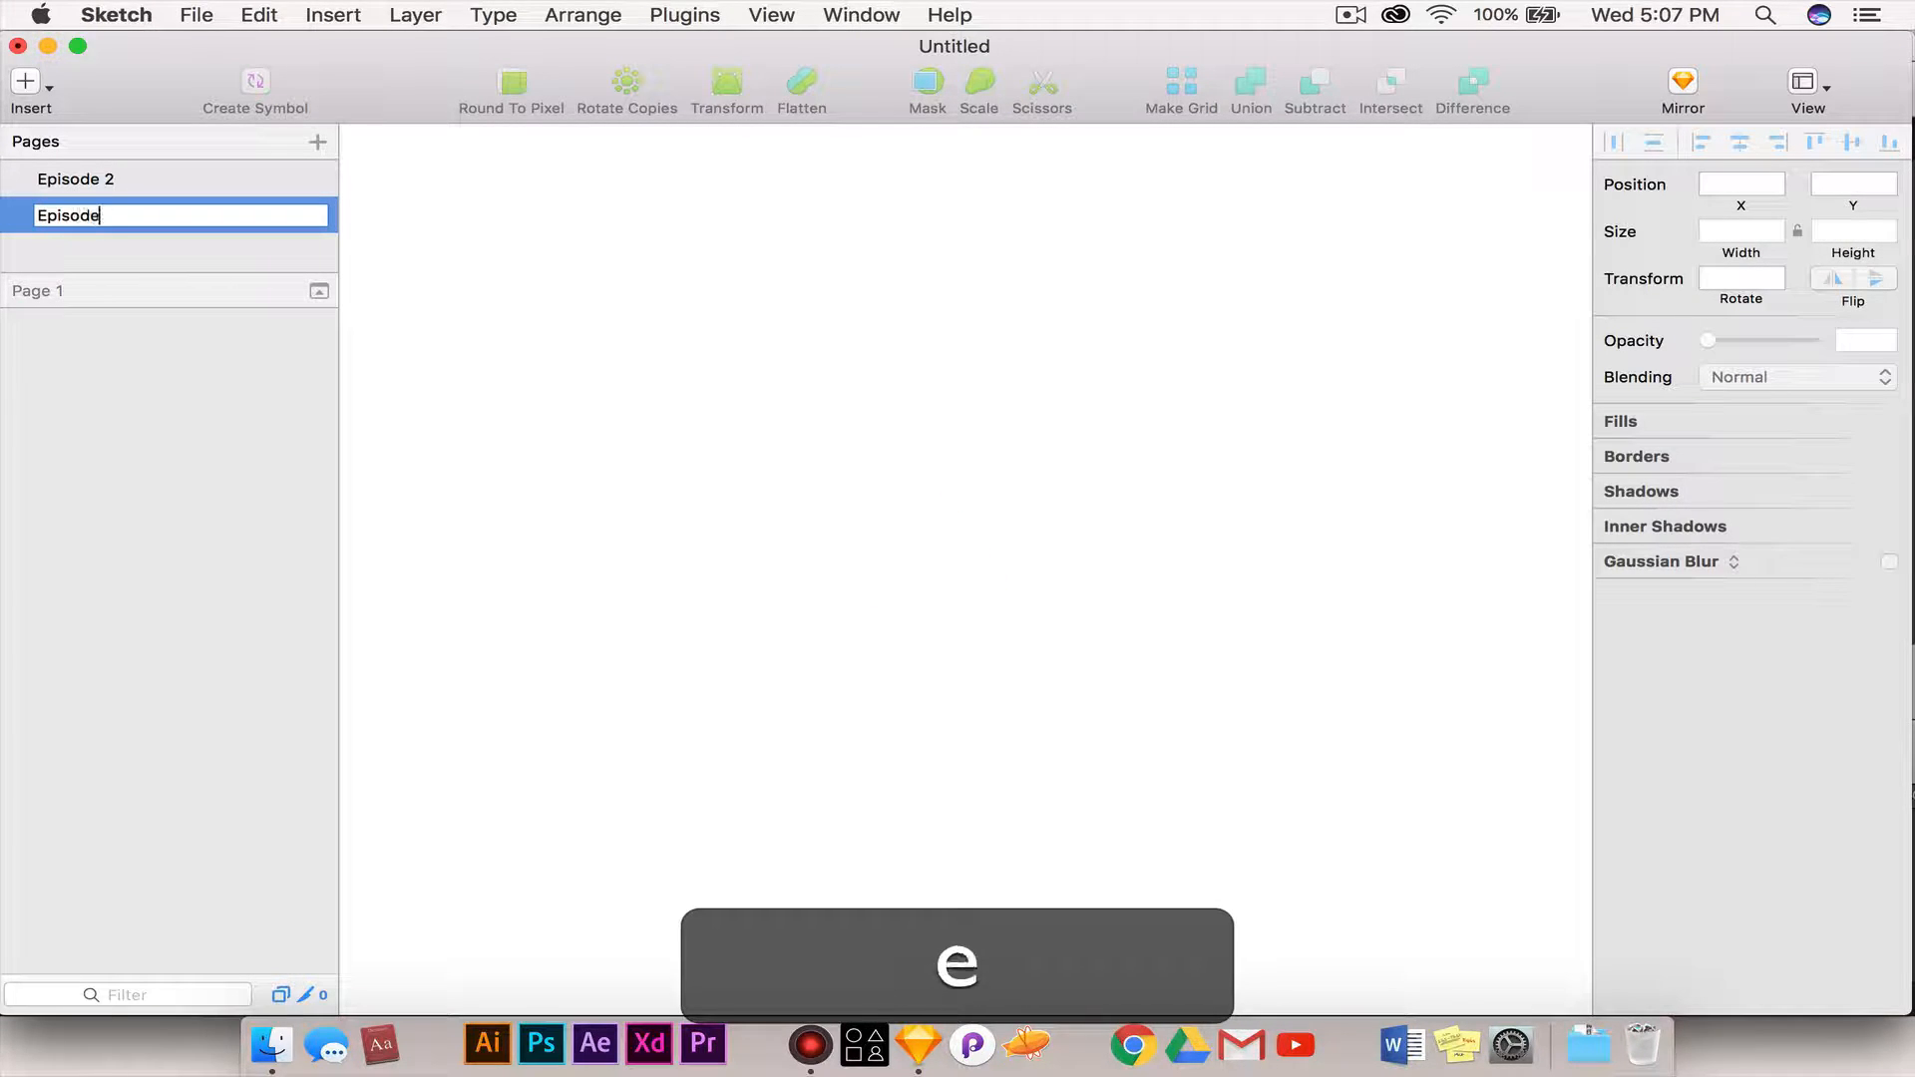
{"action": "left_click", "coordinate": [140, 502]}
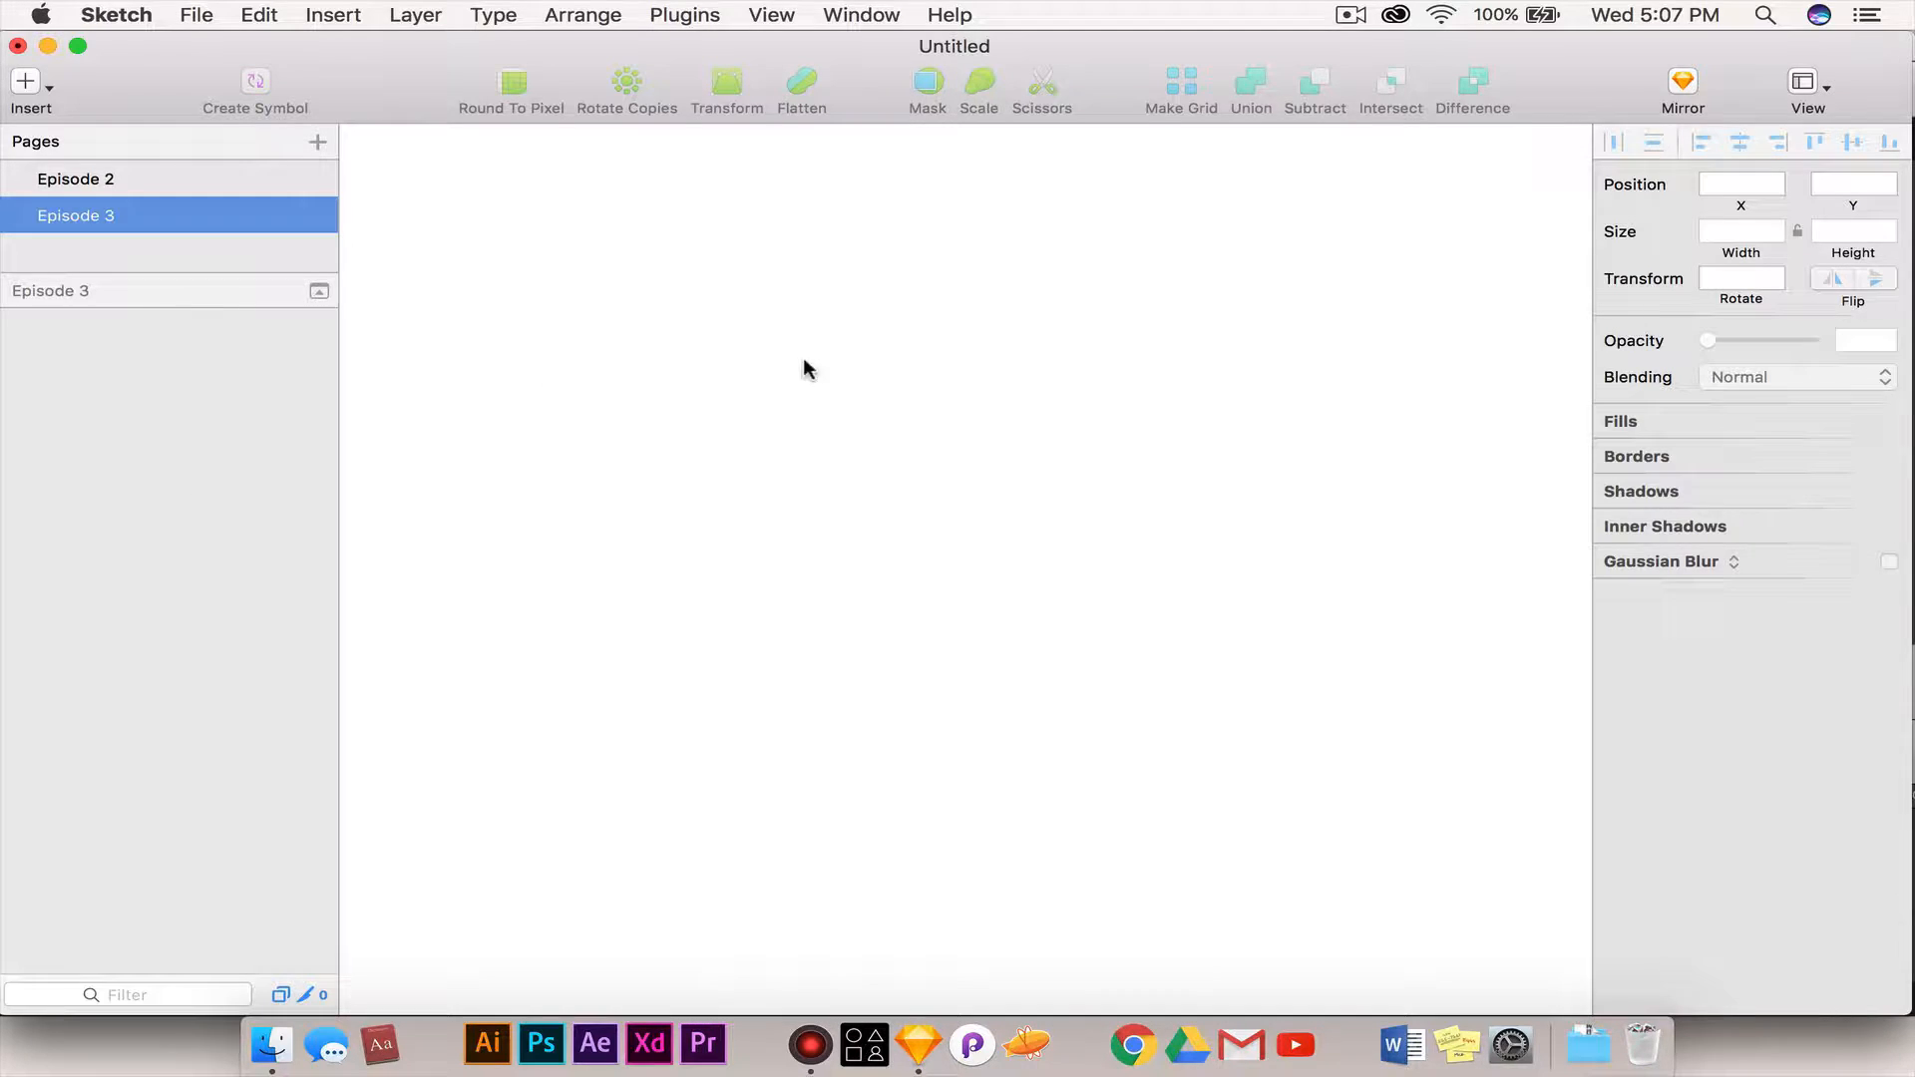
- Draw an artboard of about 604 by 404 px on the Episode 3 page
{"action": "key", "text": "a"}
{"action": "left_click_drag", "start_coordinate": [601, 323], "coordinate": [1505, 867]}
{"action": "left_click", "coordinate": [1120, 214]}
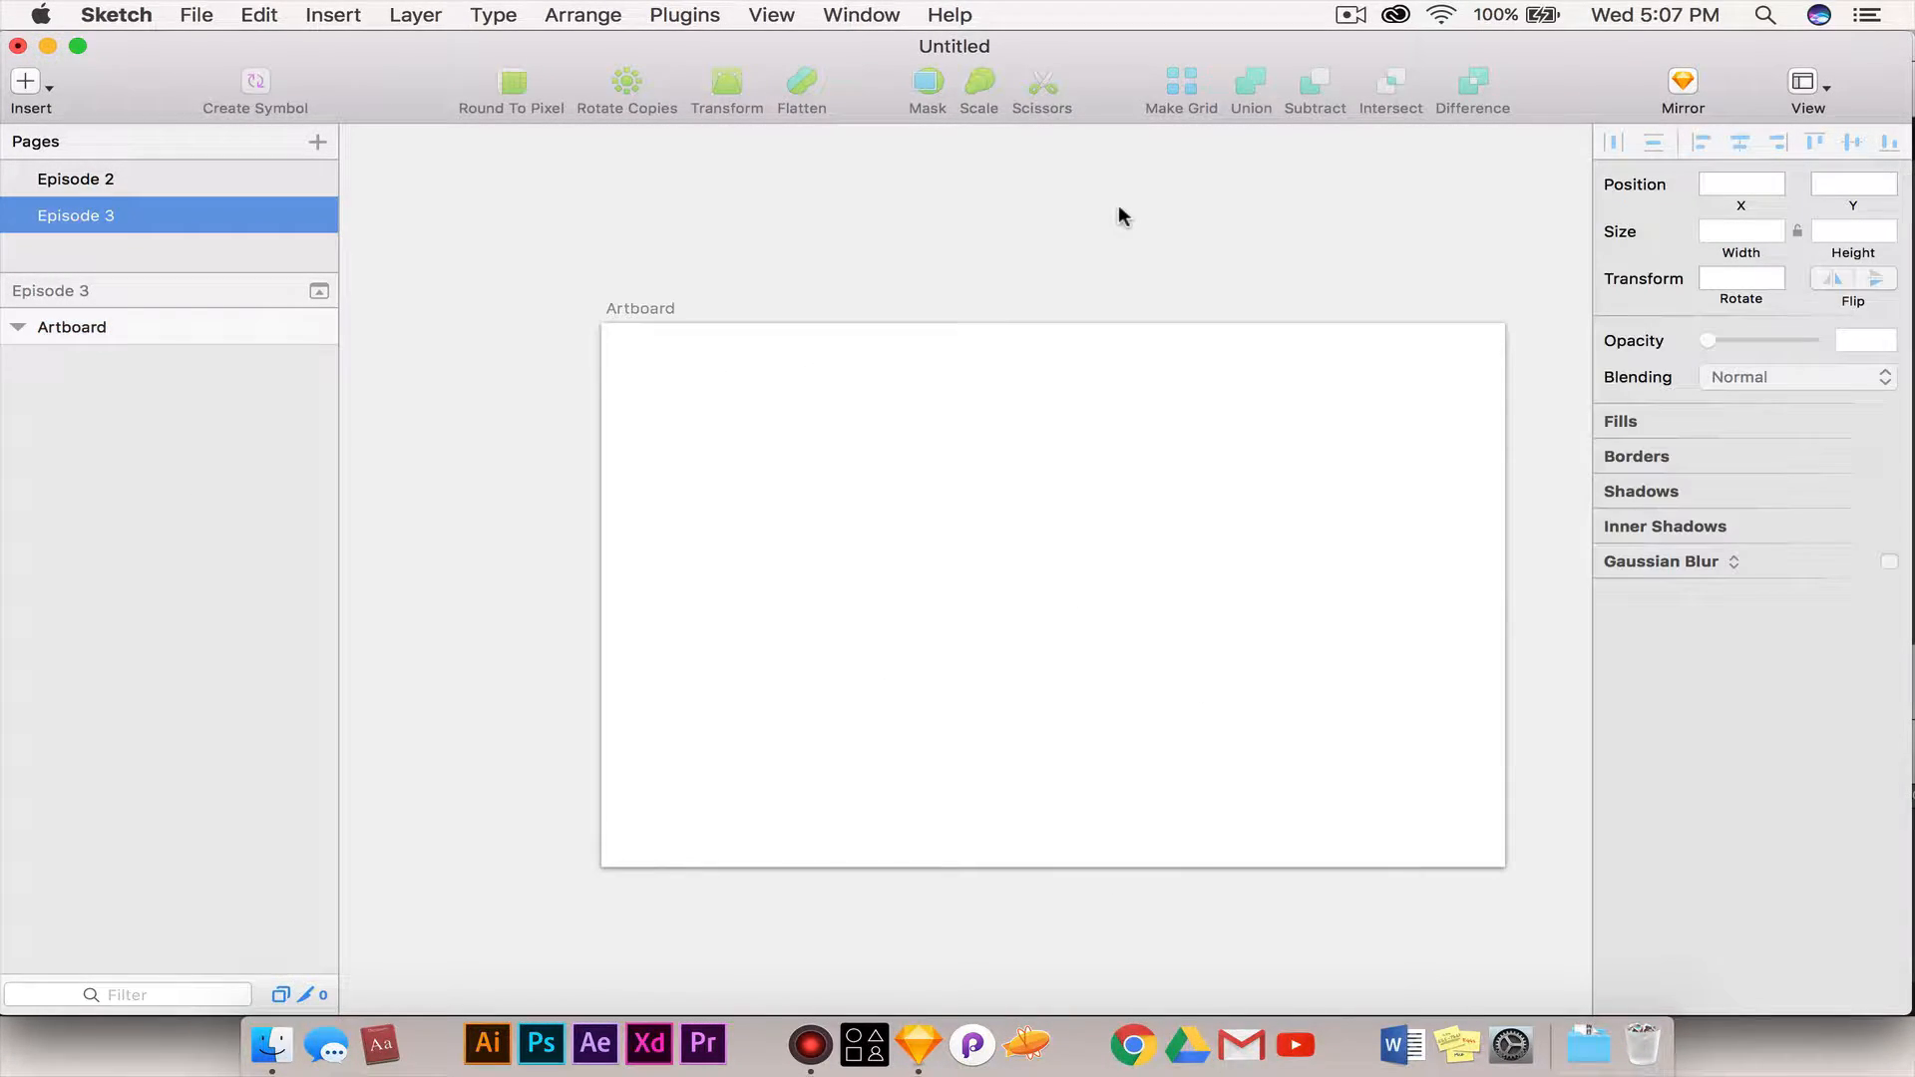
- Rename the artboard on the Episode 3 page as "Episode 3 artboard"
{"action": "scroll", "coordinate": [1117, 205], "scroll_direction": "right", "scroll_amount": 5}
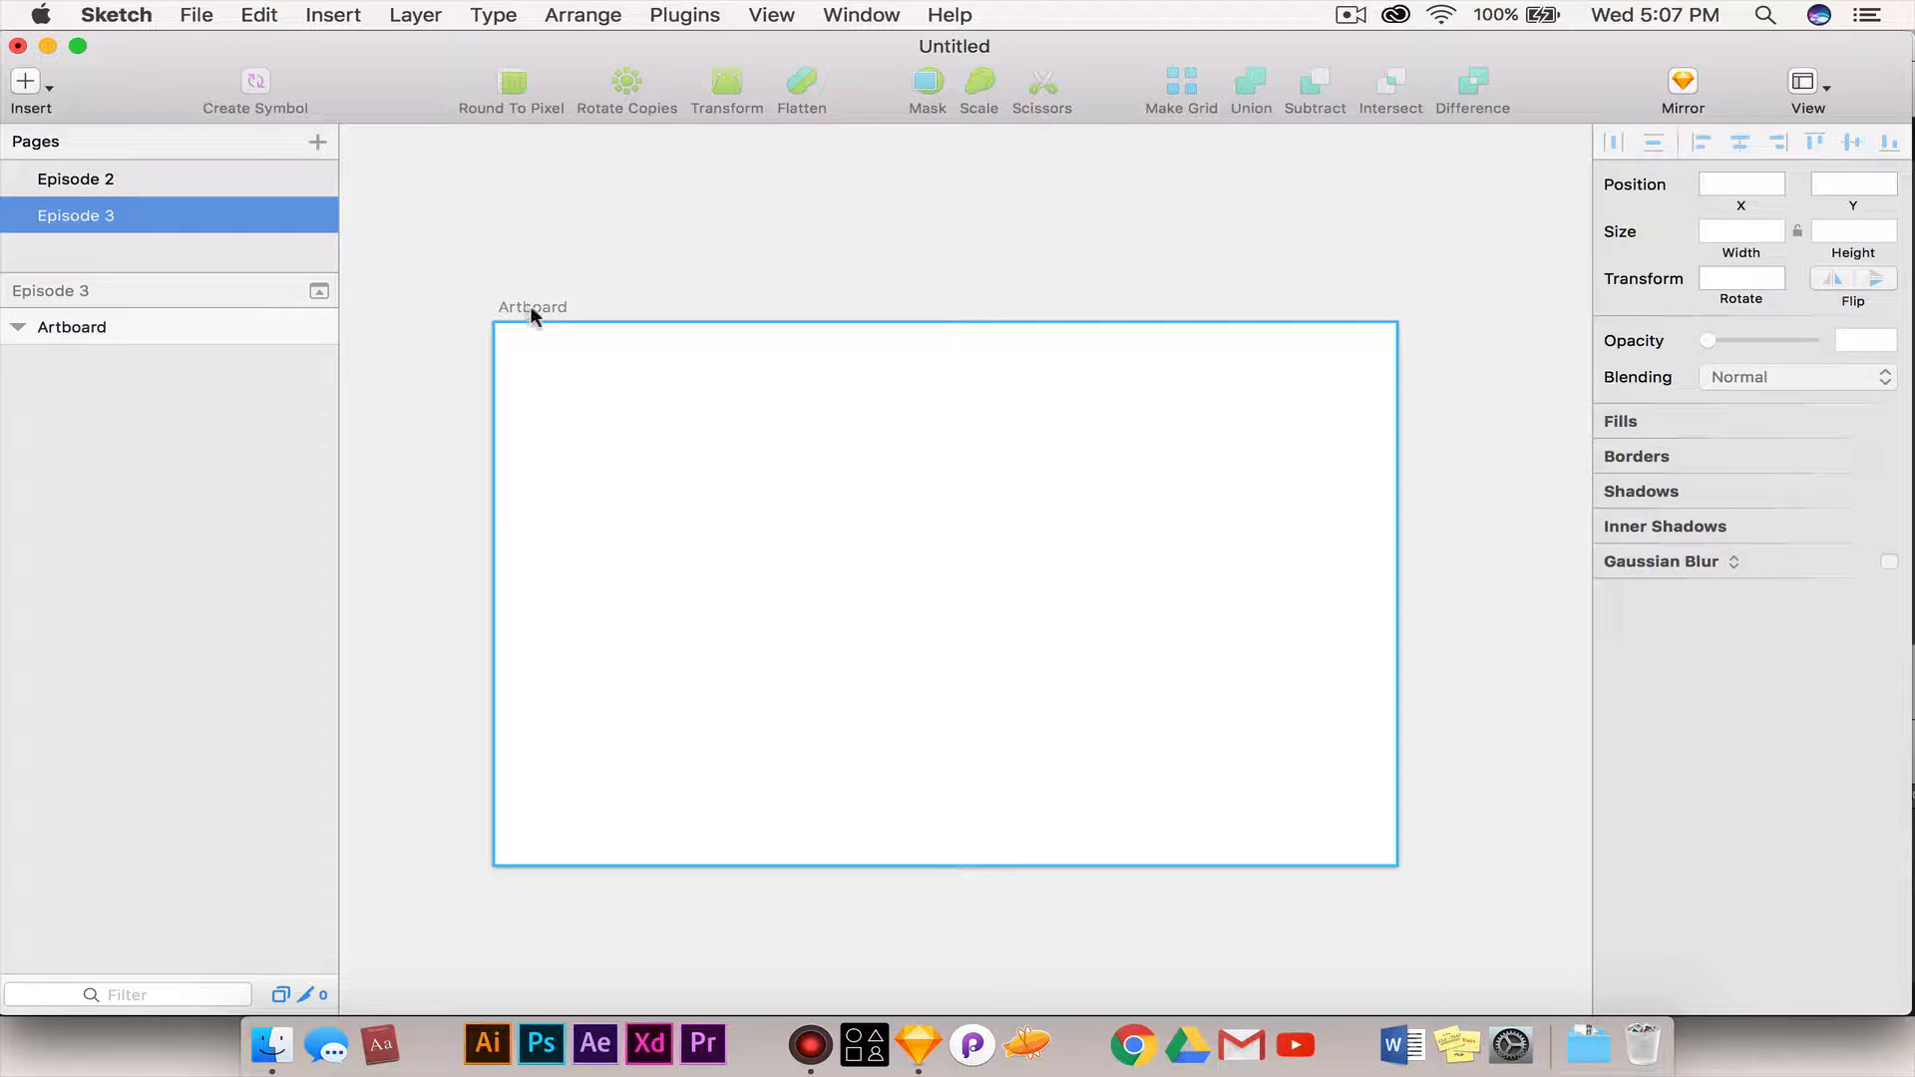
{"action": "left_click", "coordinate": [530, 305]}
{"action": "key", "text": "super+r"}
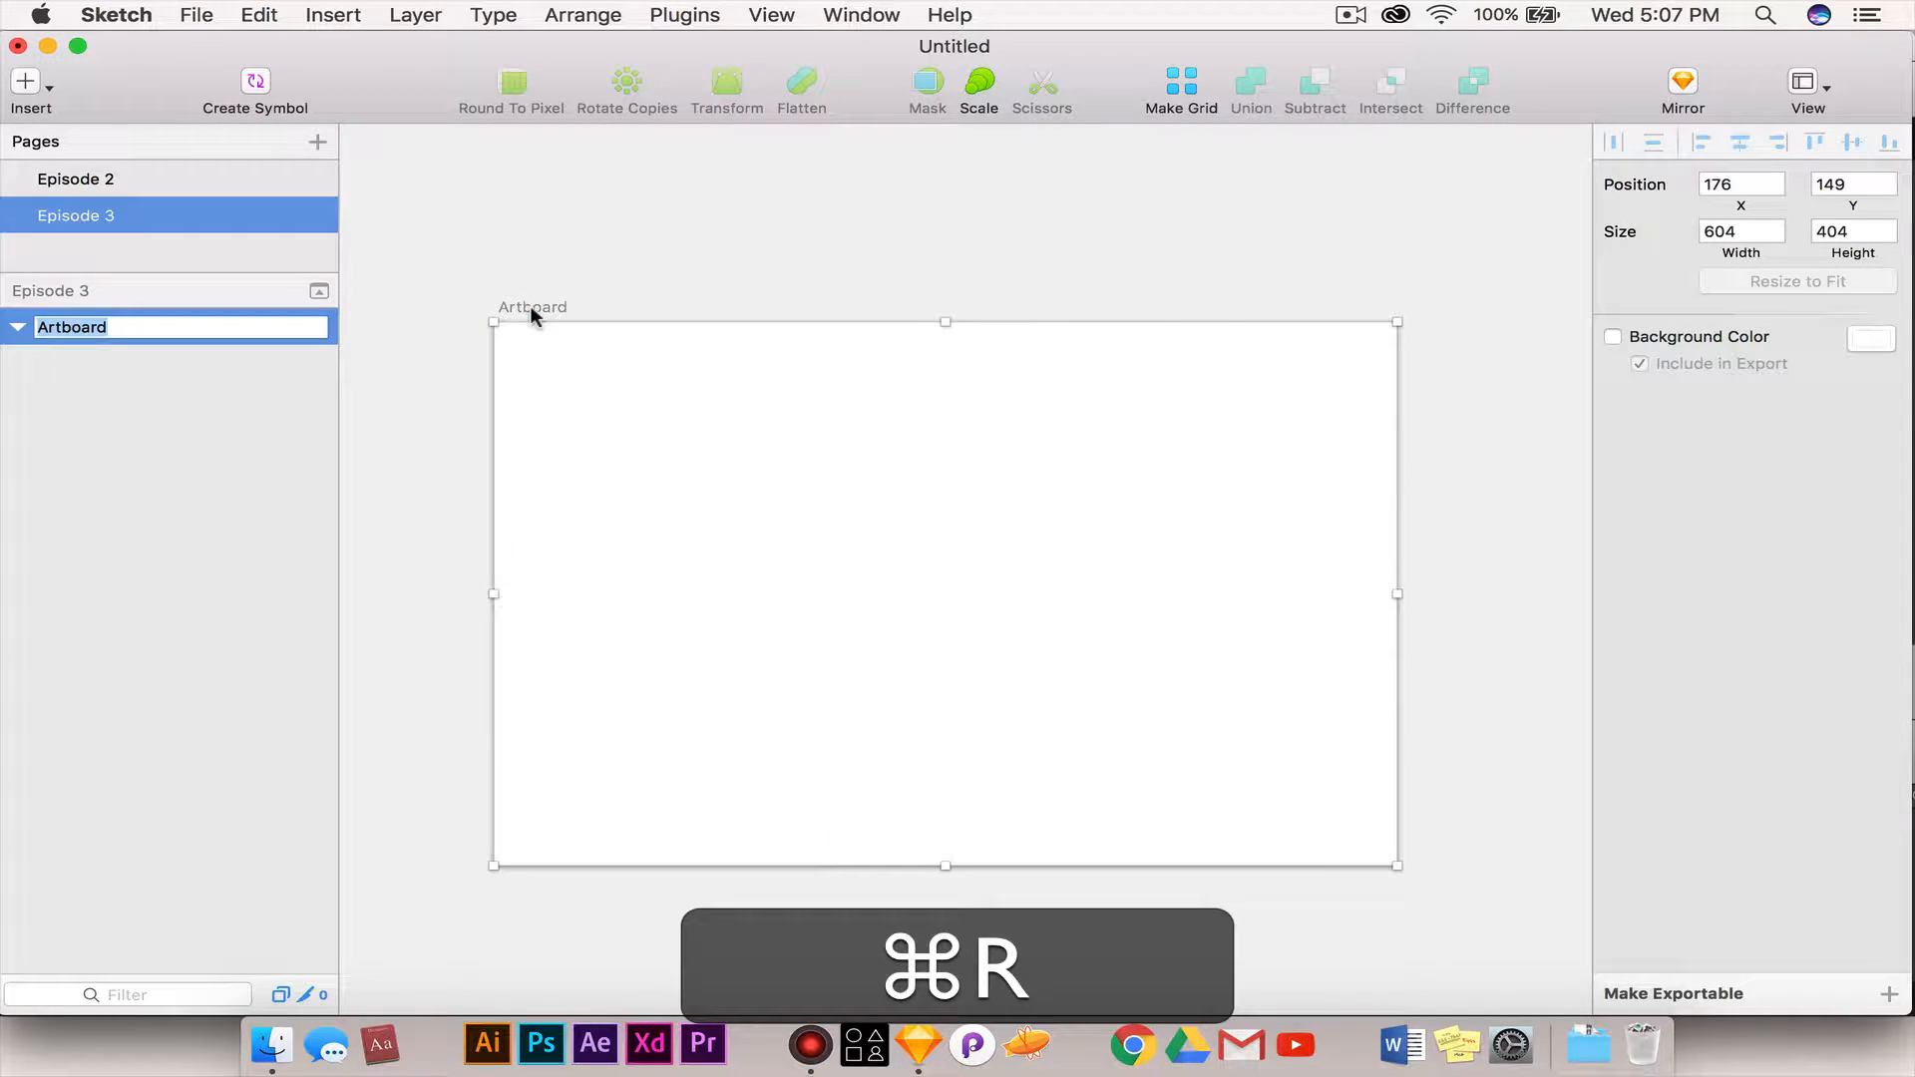
{"action": "type", "text": "Episode 3 artb"}
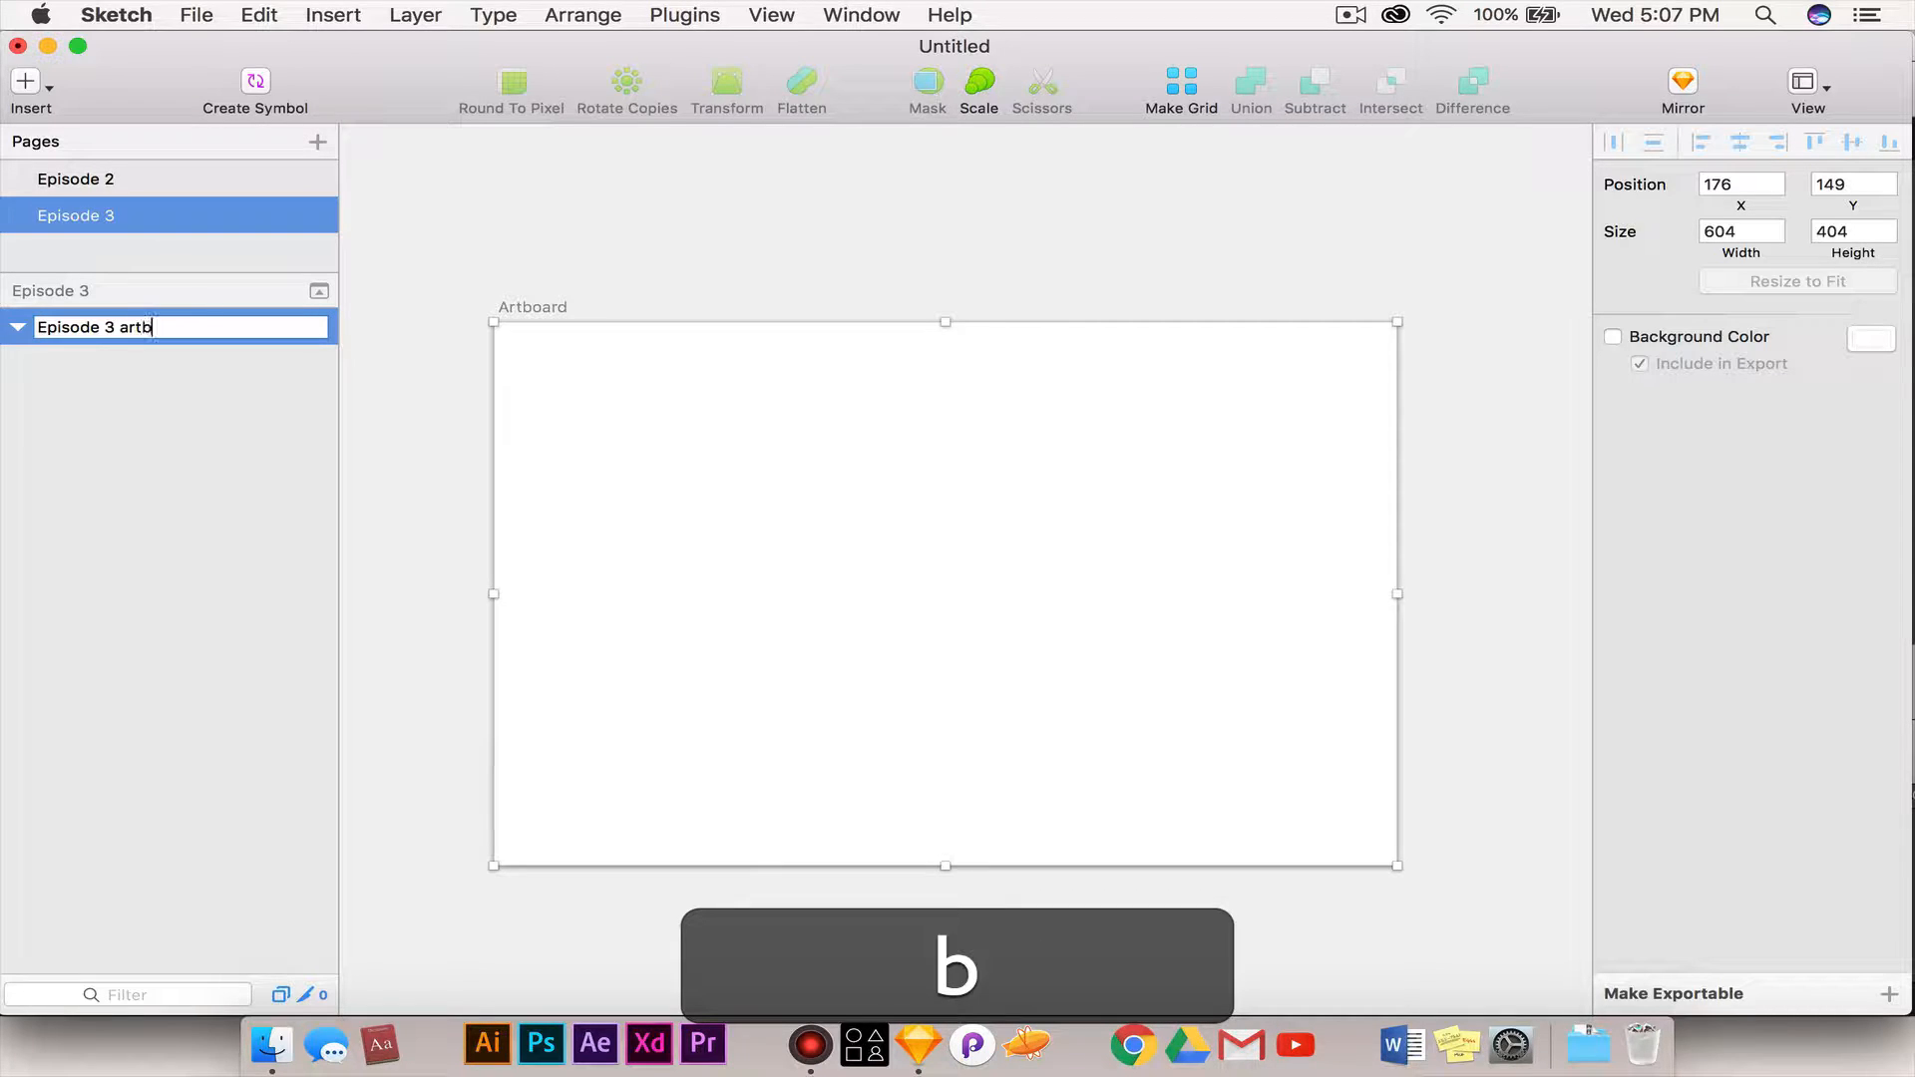
{"action": "type", "text": "oard"}
{"action": "key", "text": "Return"}
- Draw a wide rectangle in the left part of the Episode 3 artboard and a tall oval to its right
{"action": "key", "text": "r"}
{"action": "left_click_drag", "start_coordinate": [570, 484], "coordinate": [998, 738]}
{"action": "left_click", "coordinate": [1141, 572]}
{"action": "key", "text": "o"}
{"action": "left_click_drag", "start_coordinate": [1287, 661], "coordinate": [1137, 444]}
{"action": "left_click", "coordinate": [993, 335]}
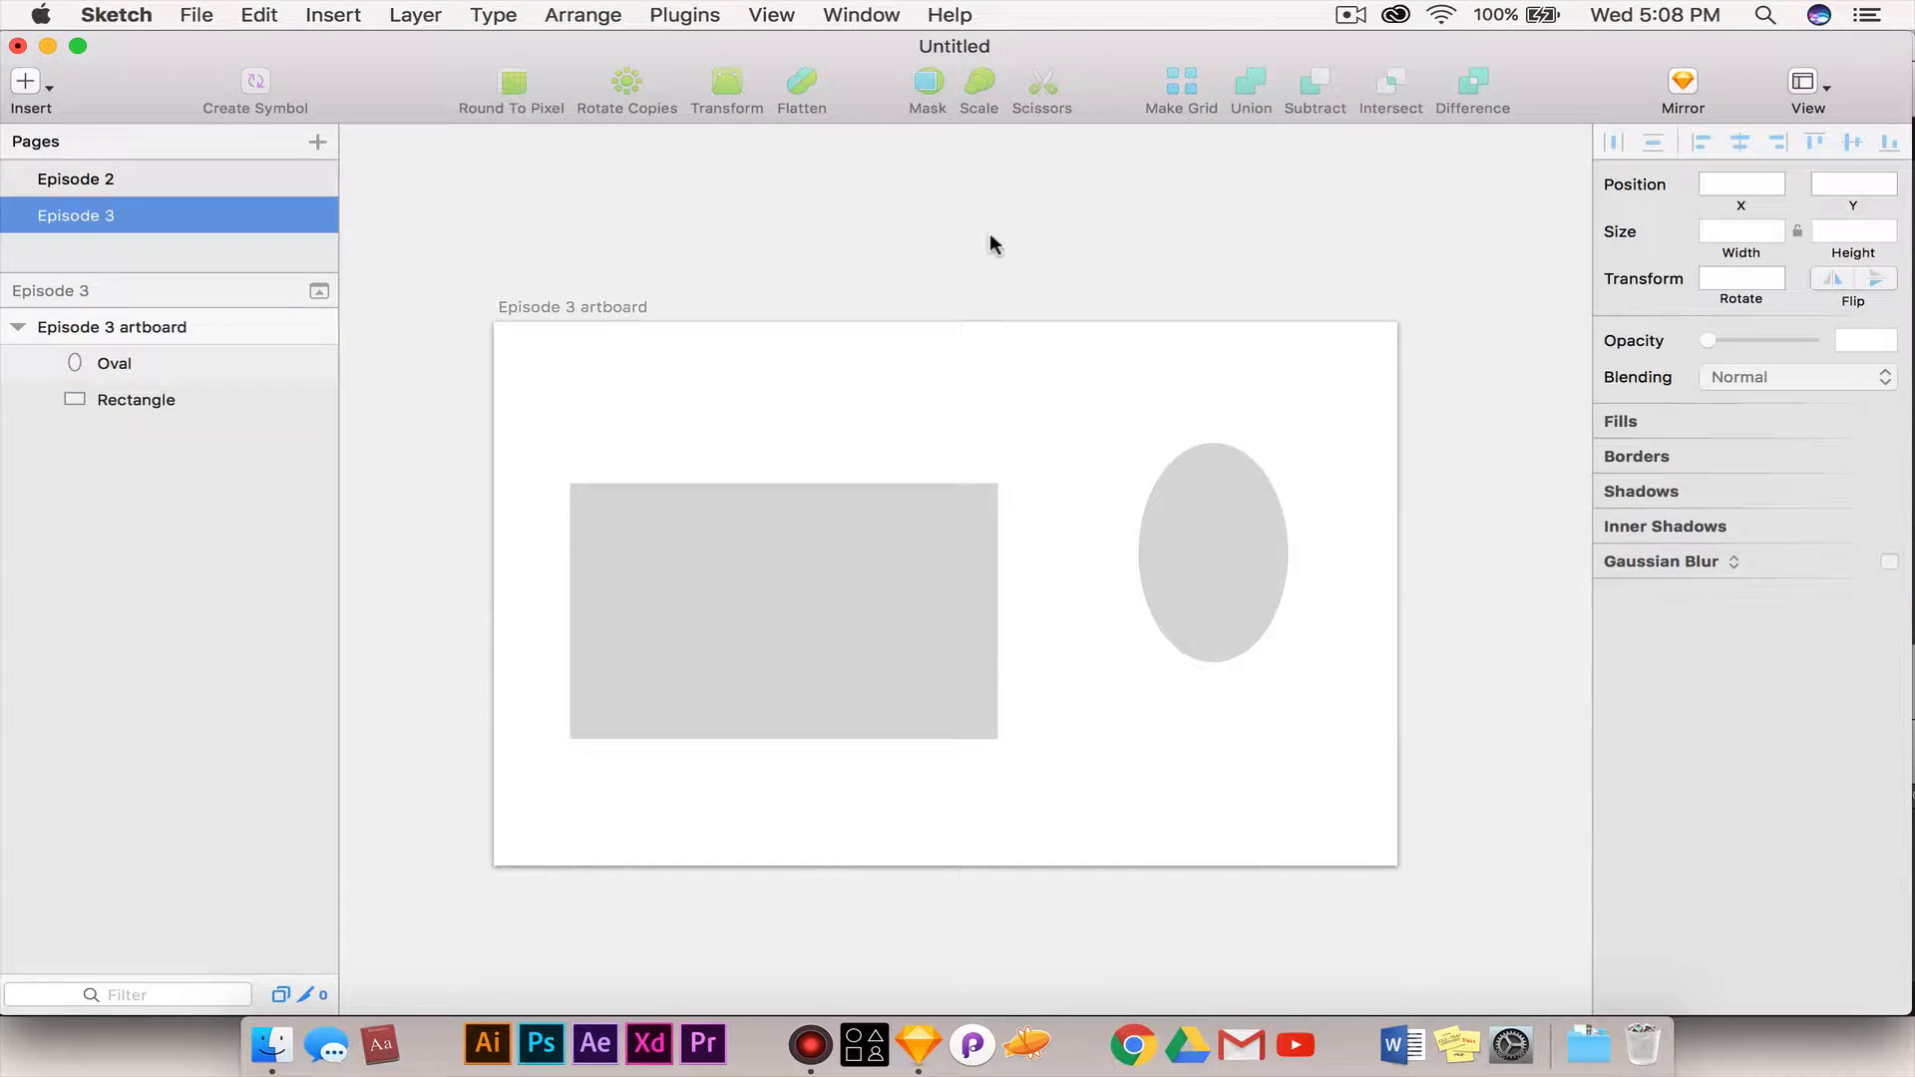
- Collapse the Episode 3 artboard's layer list and compare the contents of the Episode 2 and Episode 3 pages
{"action": "left_click", "coordinate": [18, 327]}
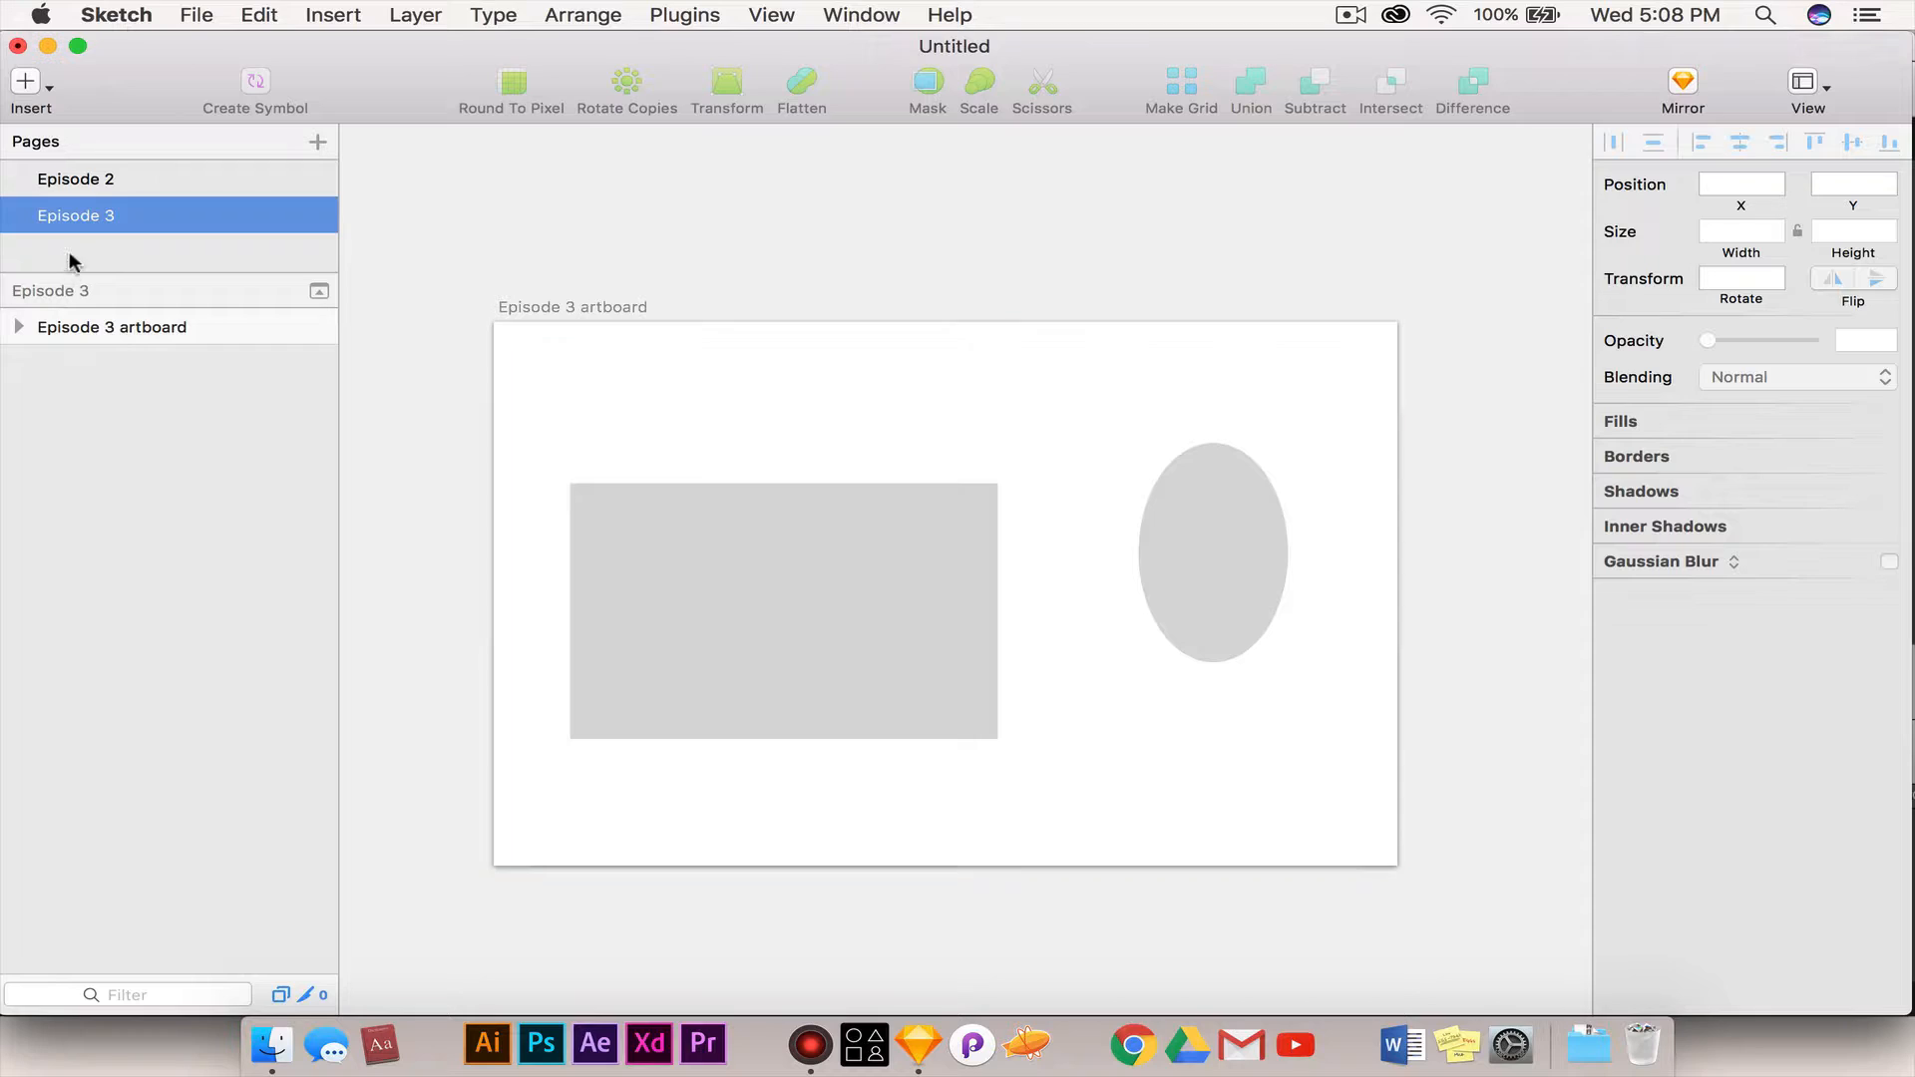
{"action": "left_click", "coordinate": [134, 180]}
{"action": "left_click", "coordinate": [124, 211]}
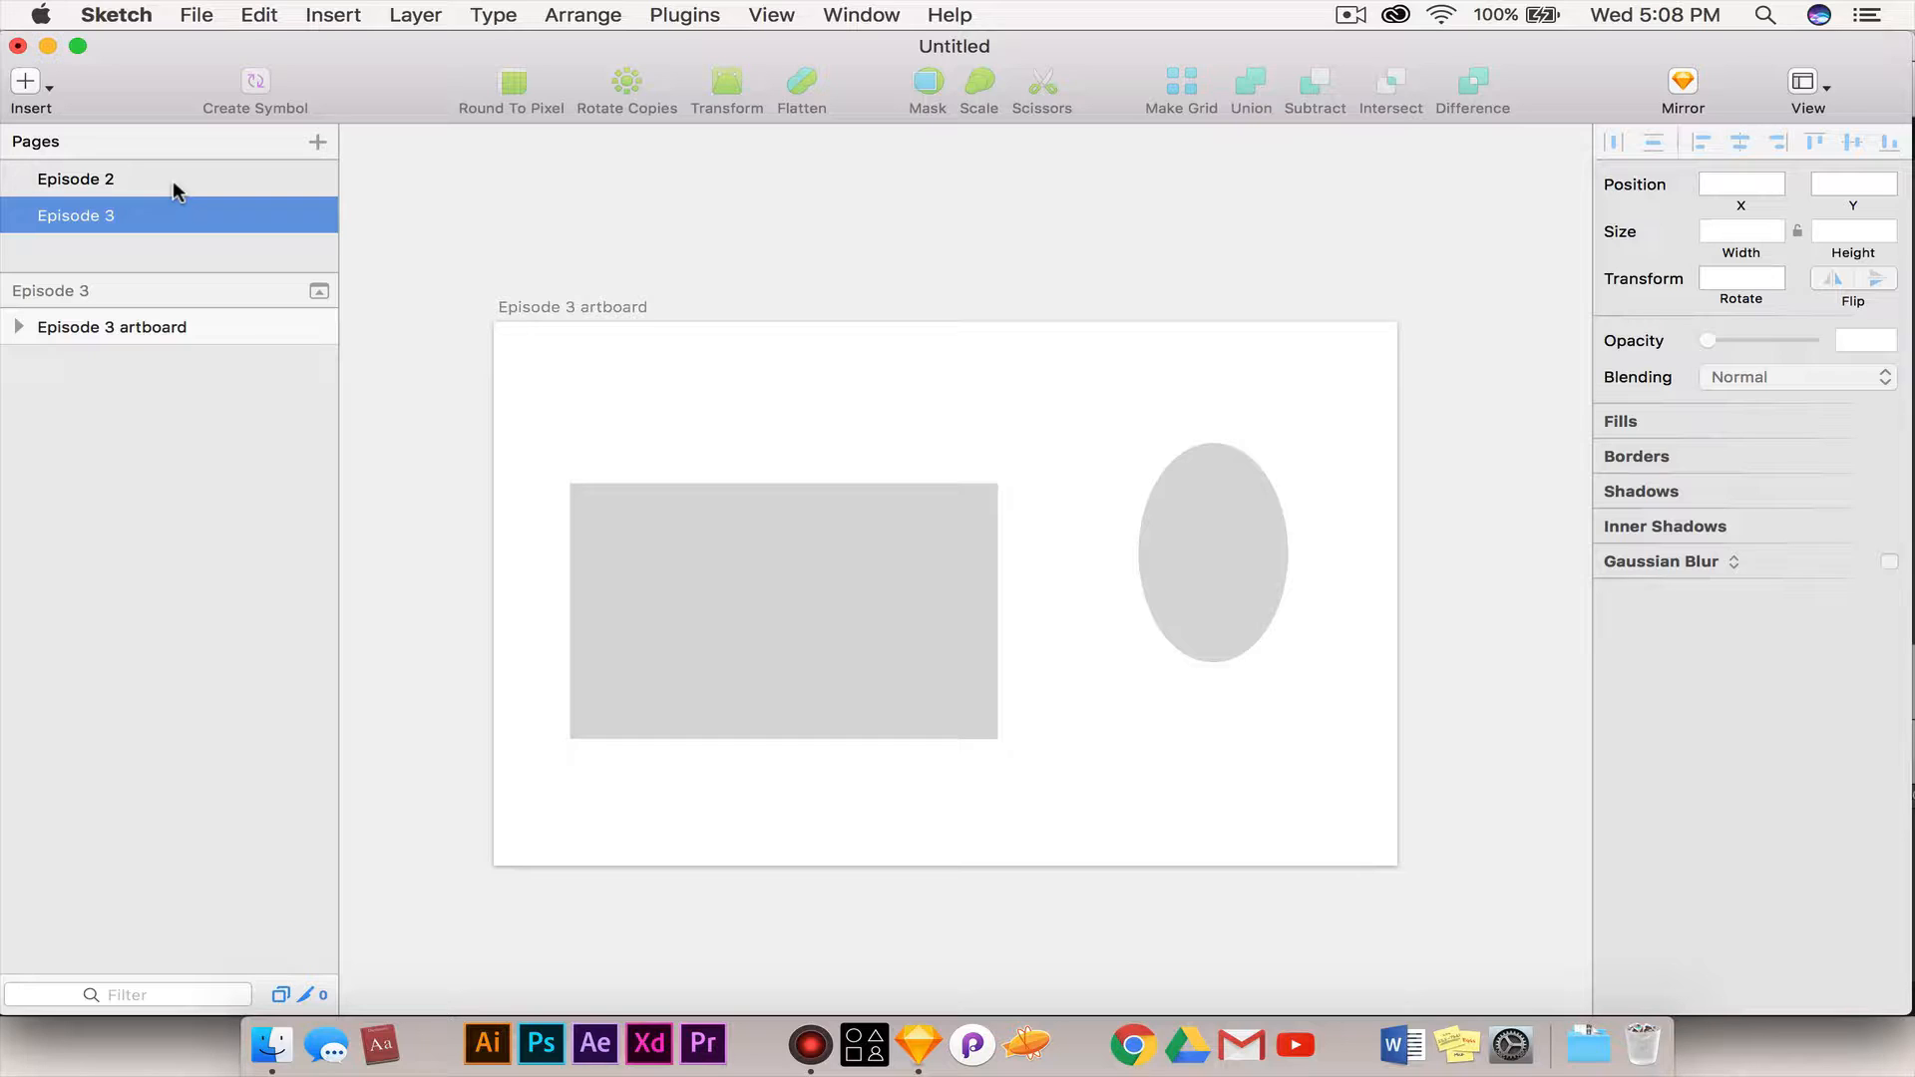
{"action": "left_click", "coordinate": [160, 178]}
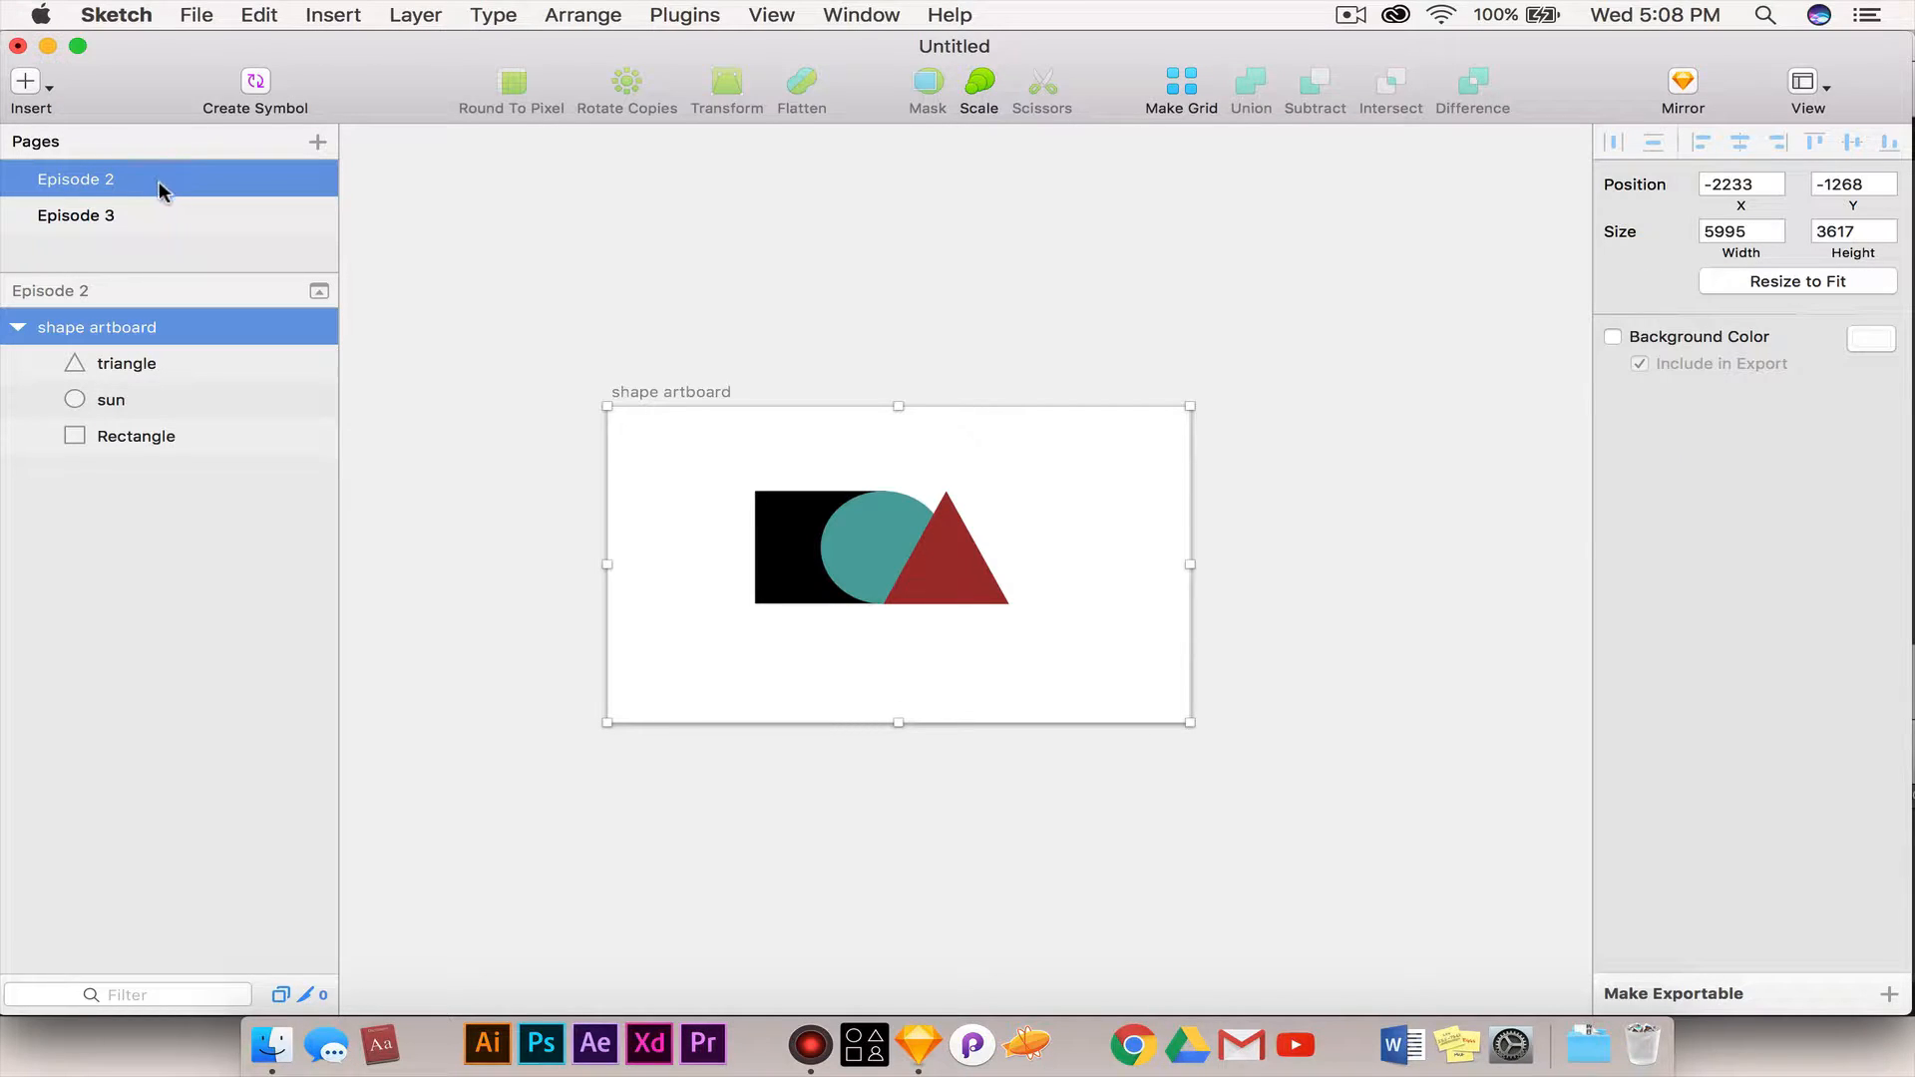
{"action": "left_click", "coordinate": [107, 215]}
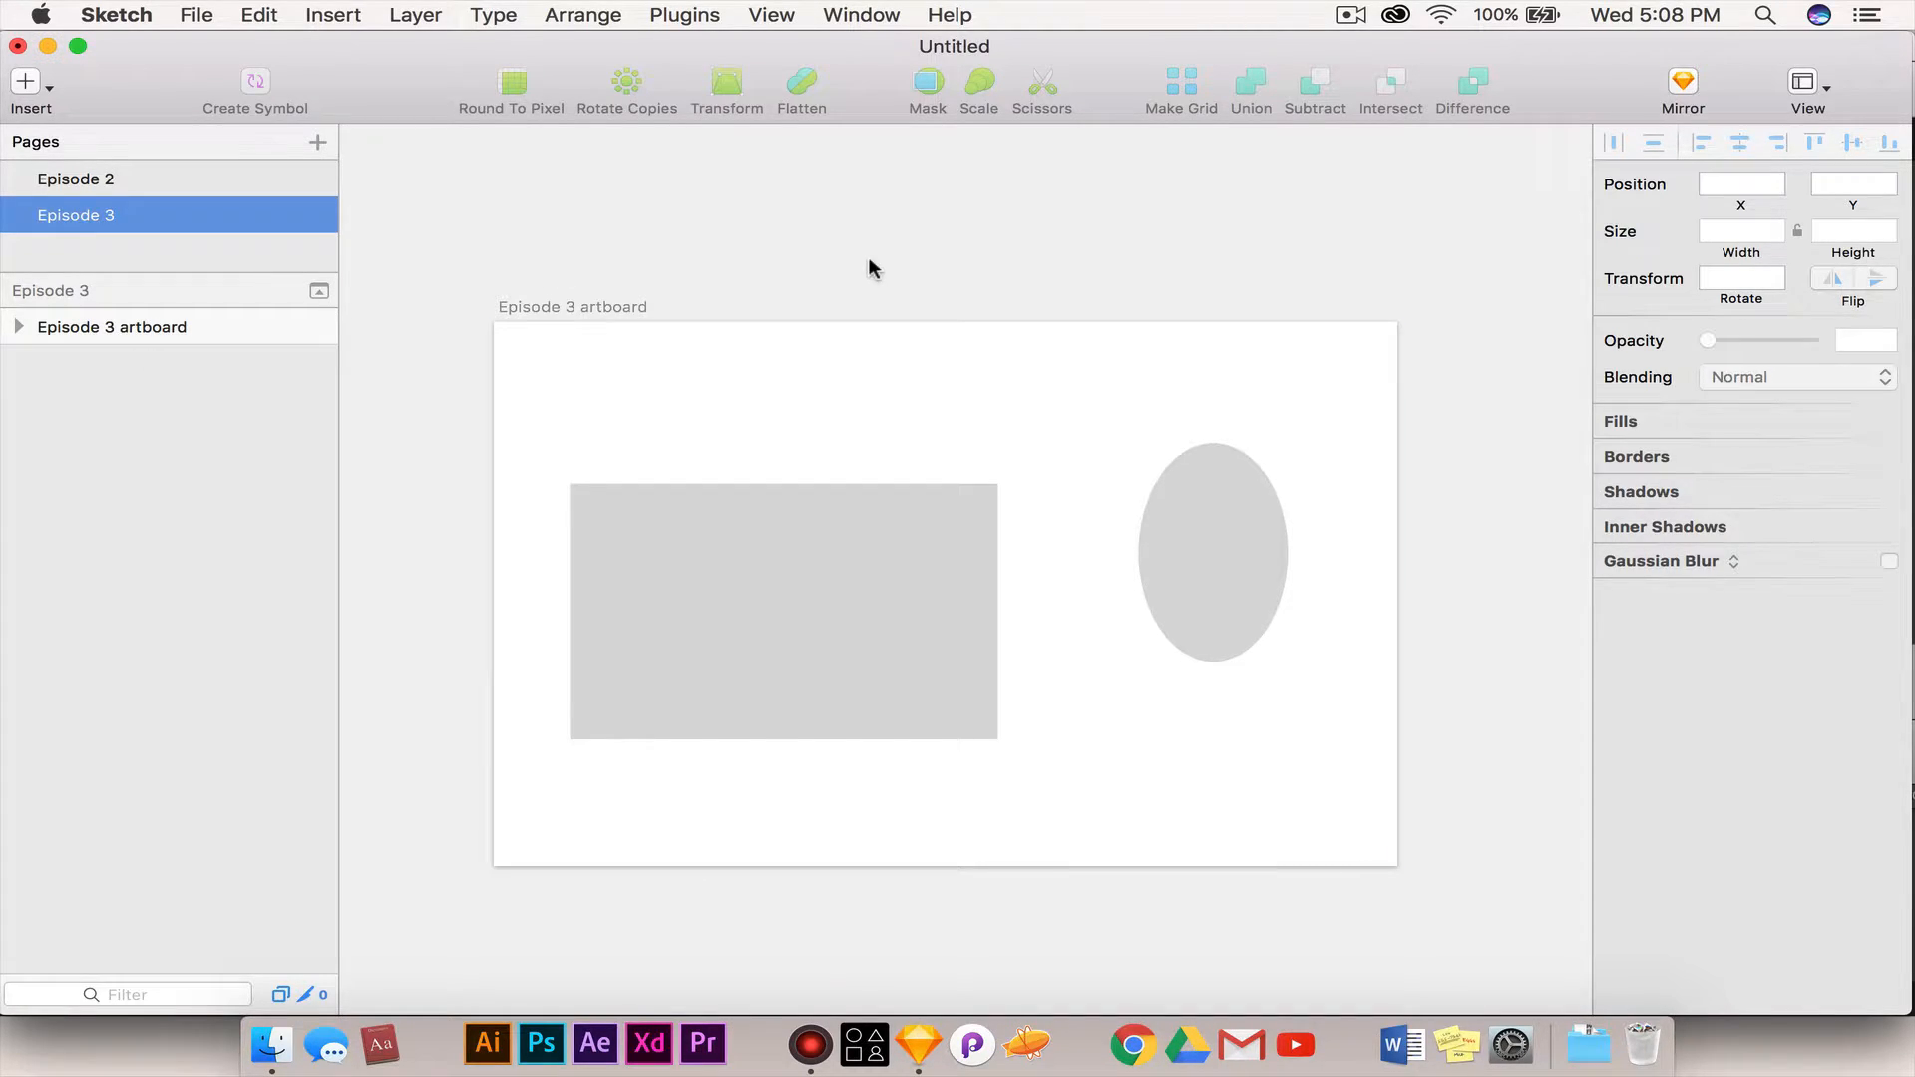
- Duplicate the Episode 3 artboard to its right, and duplicate that copy directly below itself
{"action": "scroll", "coordinate": [867, 256], "scroll_direction": "down", "scroll_amount": 3}
{"action": "left_click", "coordinate": [778, 283]}
{"action": "scroll", "coordinate": [778, 282], "scroll_direction": "right", "scroll_amount": 2}
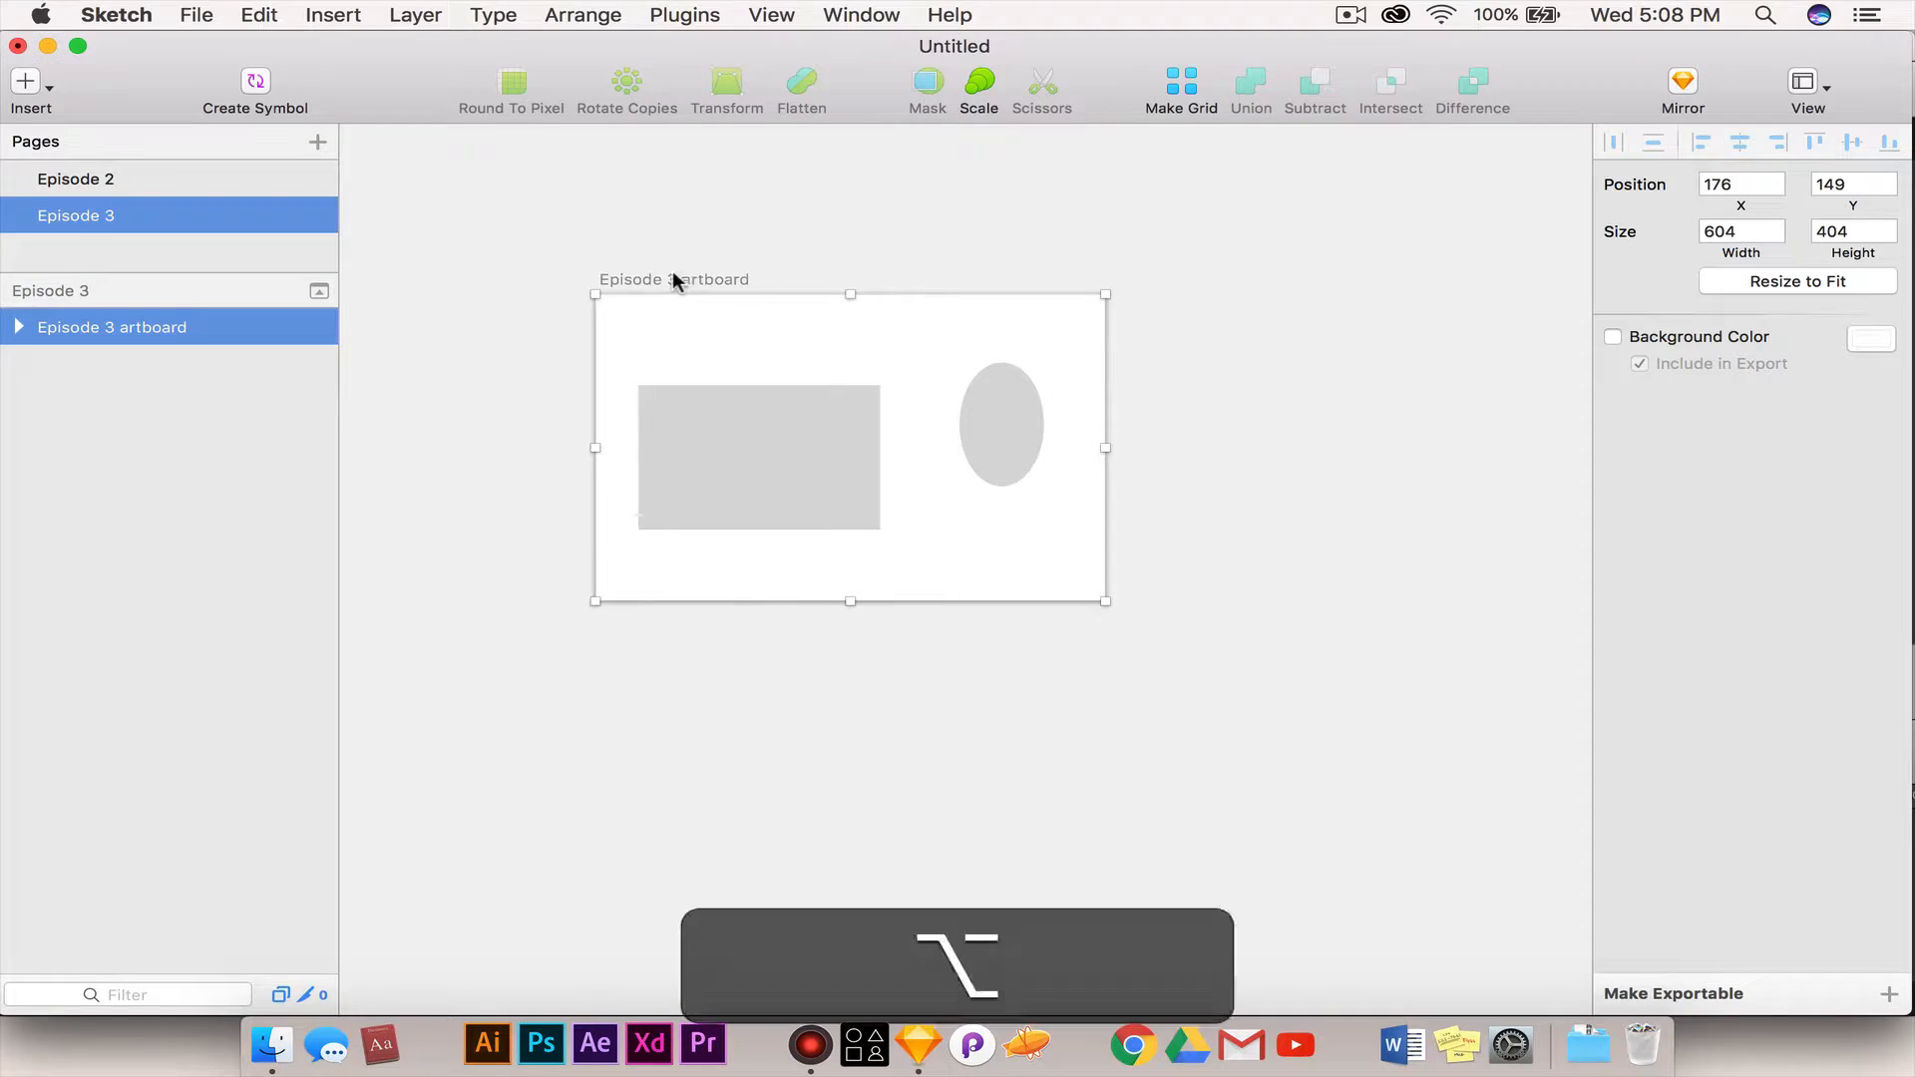
{"action": "left_click_drag", "start_coordinate": [760, 276], "coordinate": [1244, 283]}
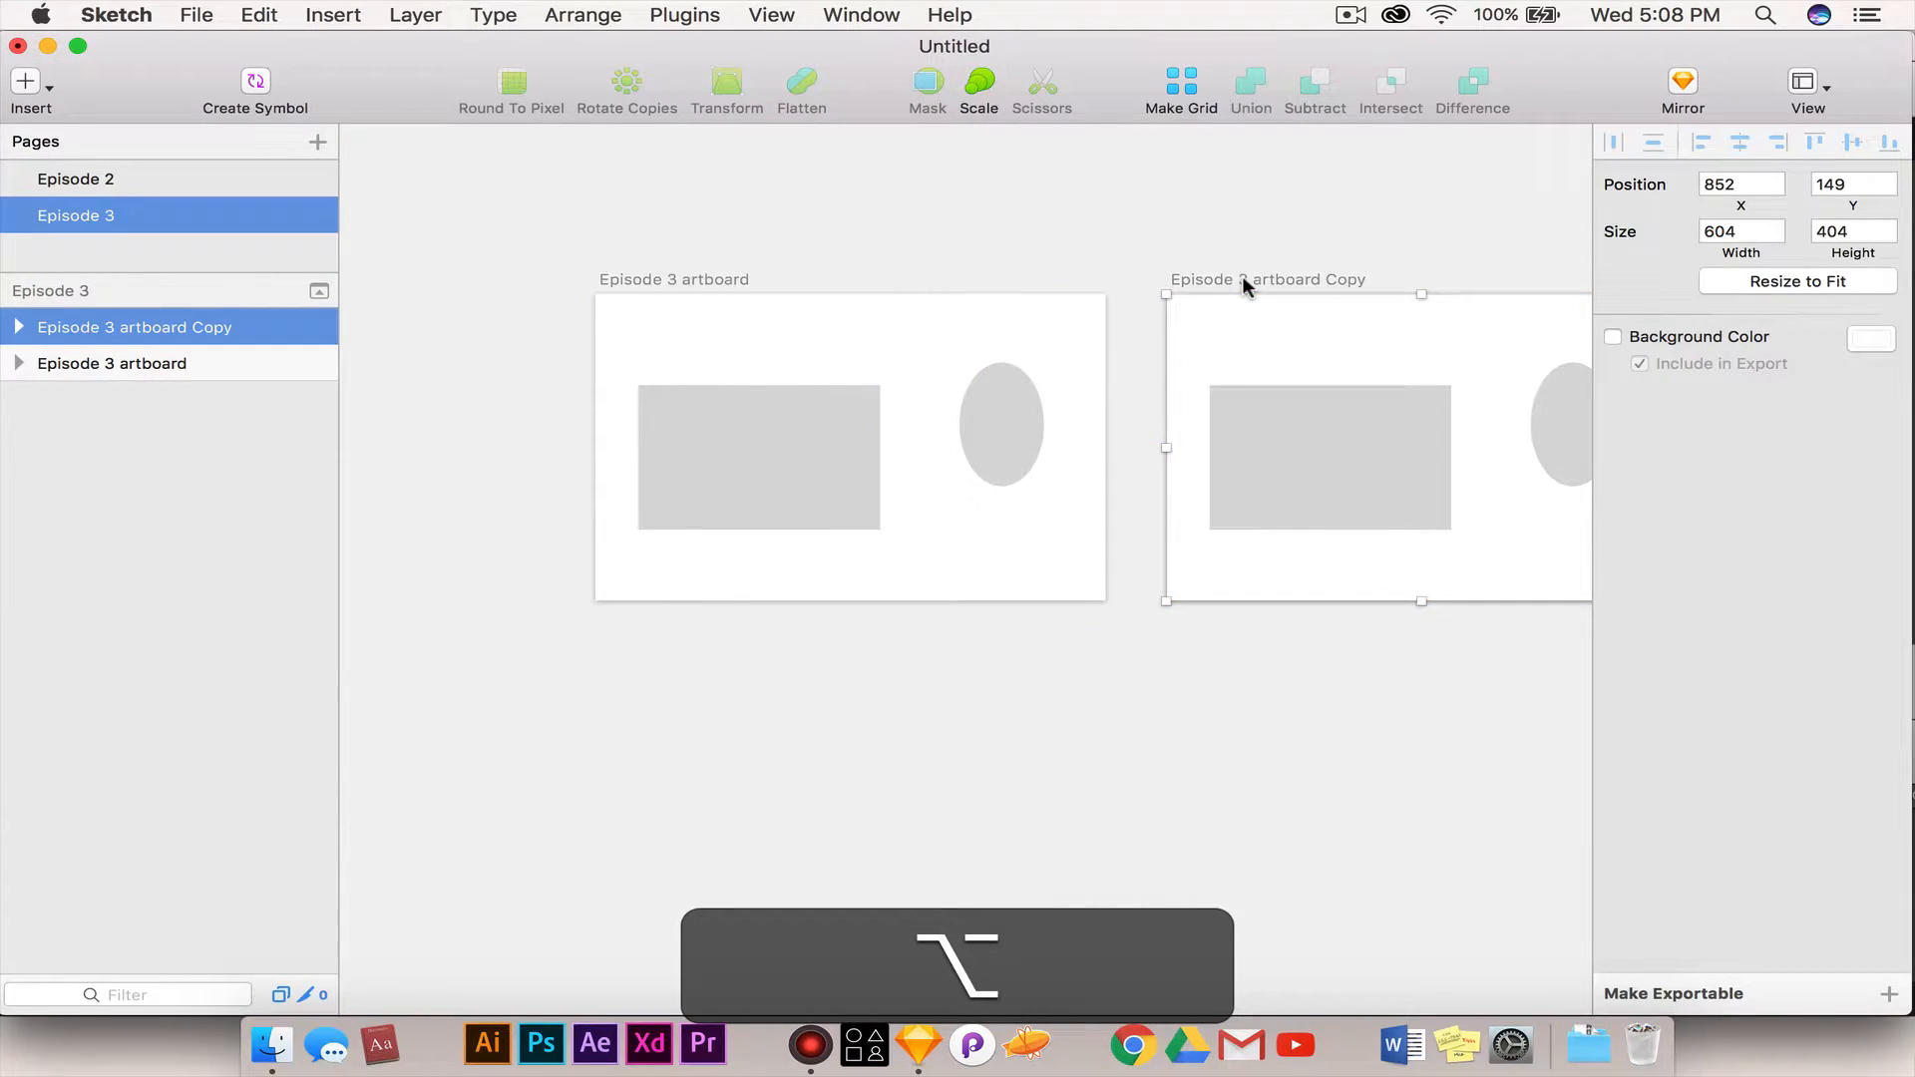
{"action": "scroll", "coordinate": [1242, 281], "scroll_direction": "right", "scroll_amount": 5}
{"action": "left_click_drag", "start_coordinate": [1113, 275], "coordinate": [1113, 626]}
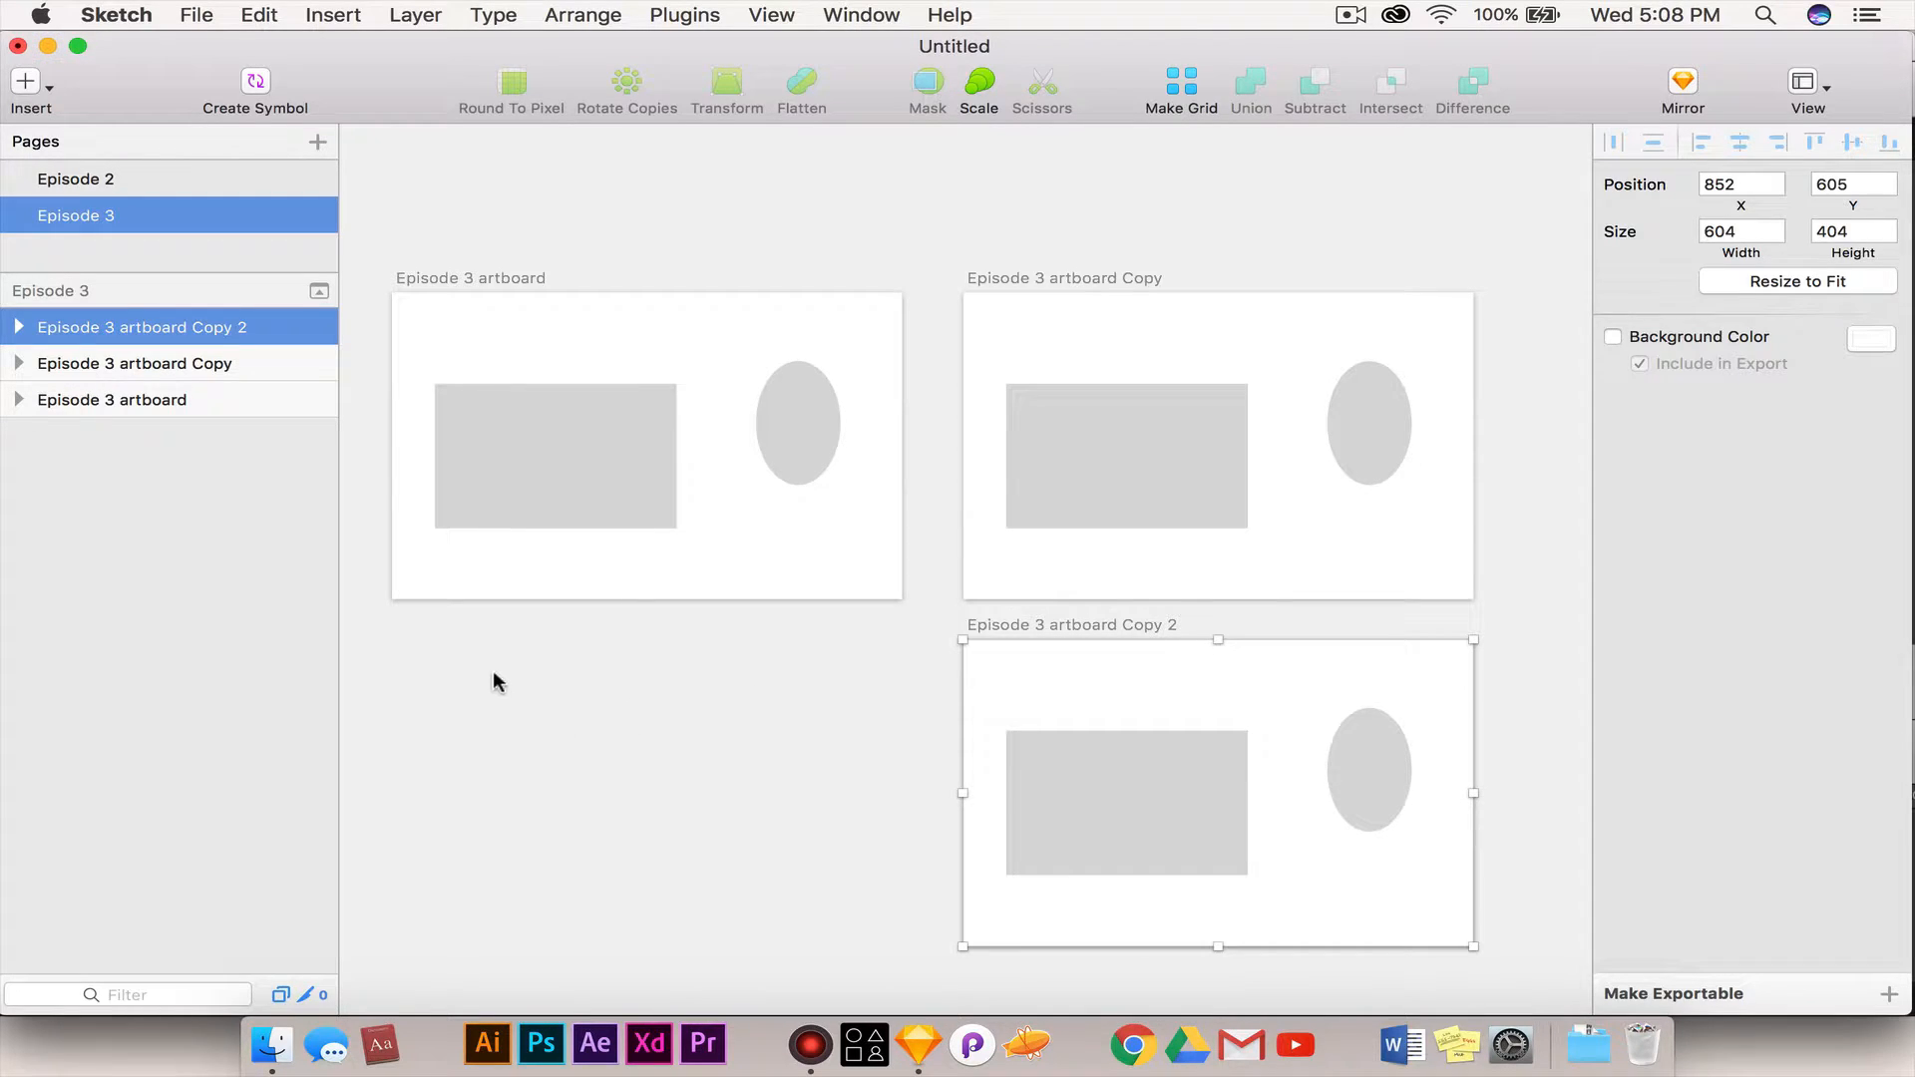
- Draw an empty artboard of about 583 by 382 px below the original Episode 3 artboard, keeping its default name
{"action": "key", "text": "a"}
{"action": "left_click_drag", "start_coordinate": [398, 639], "coordinate": [890, 931]}
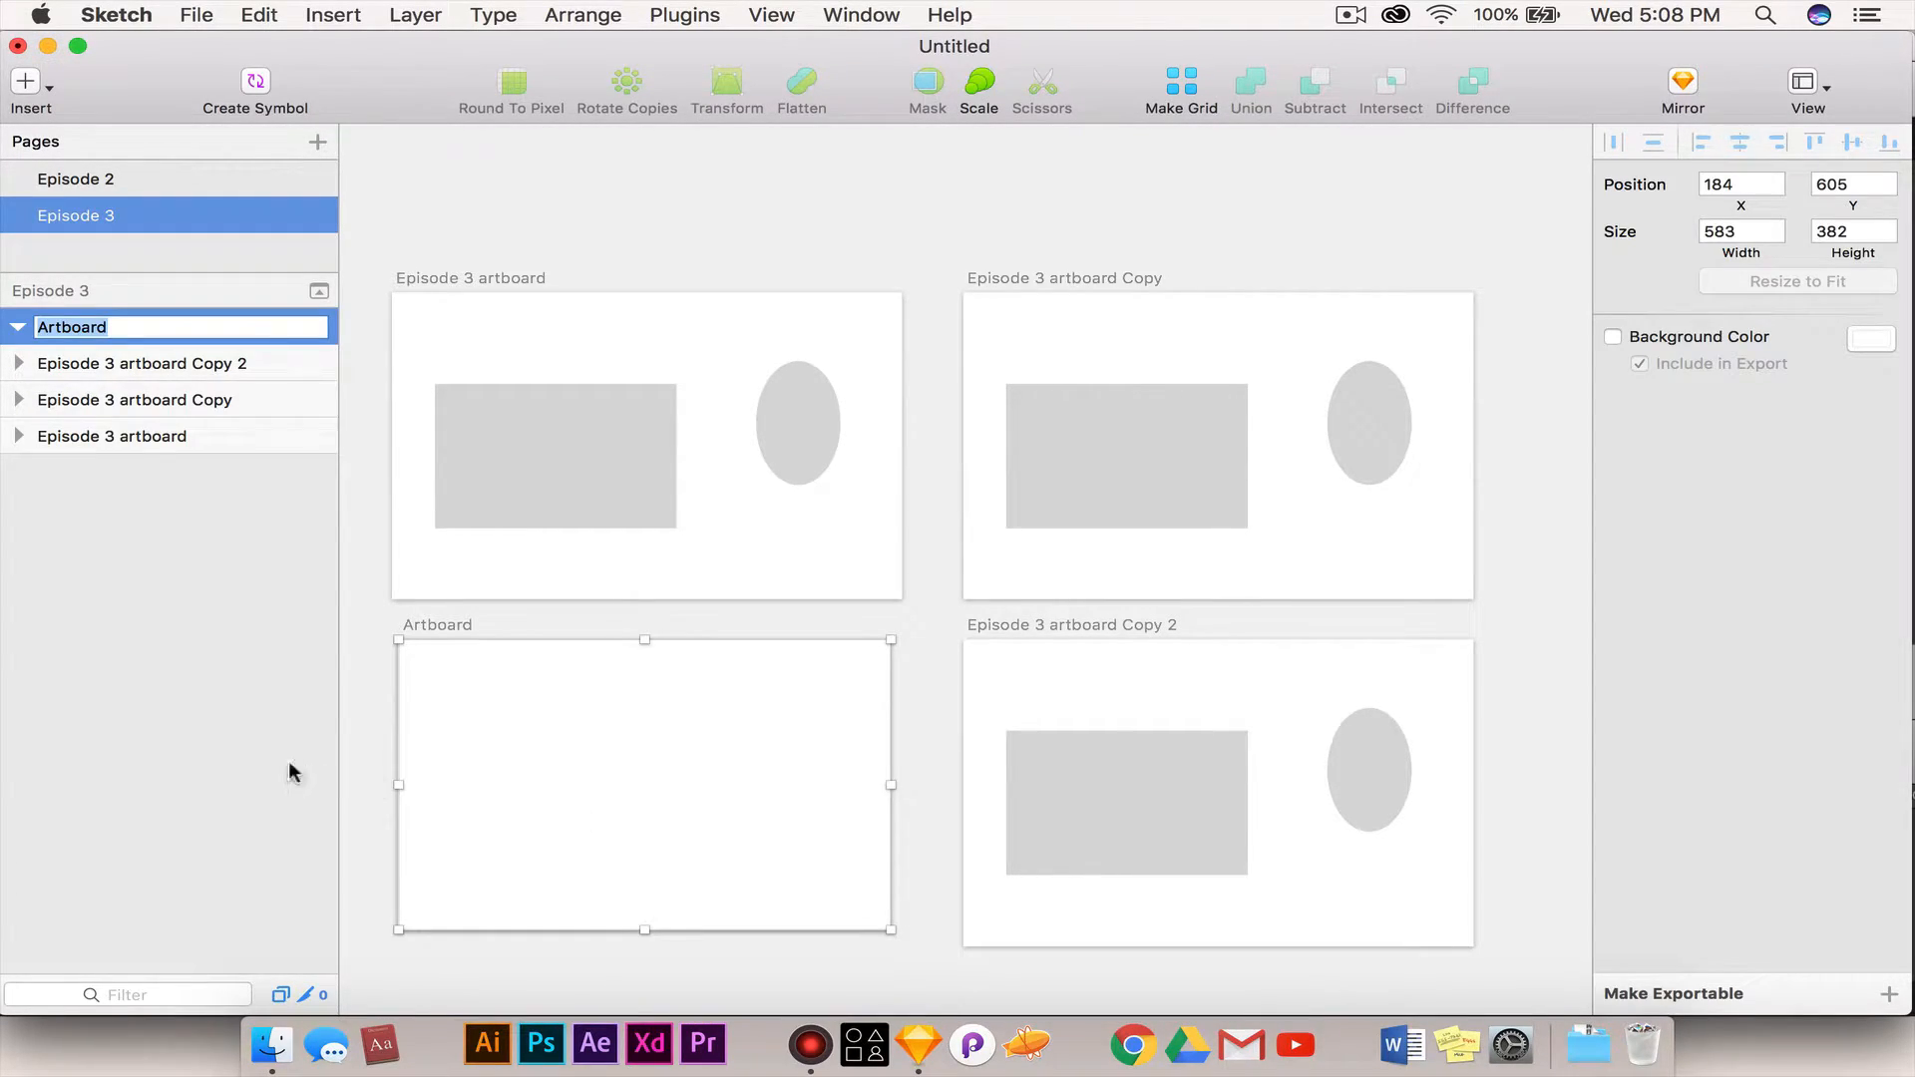
{"action": "left_click", "coordinate": [191, 698]}
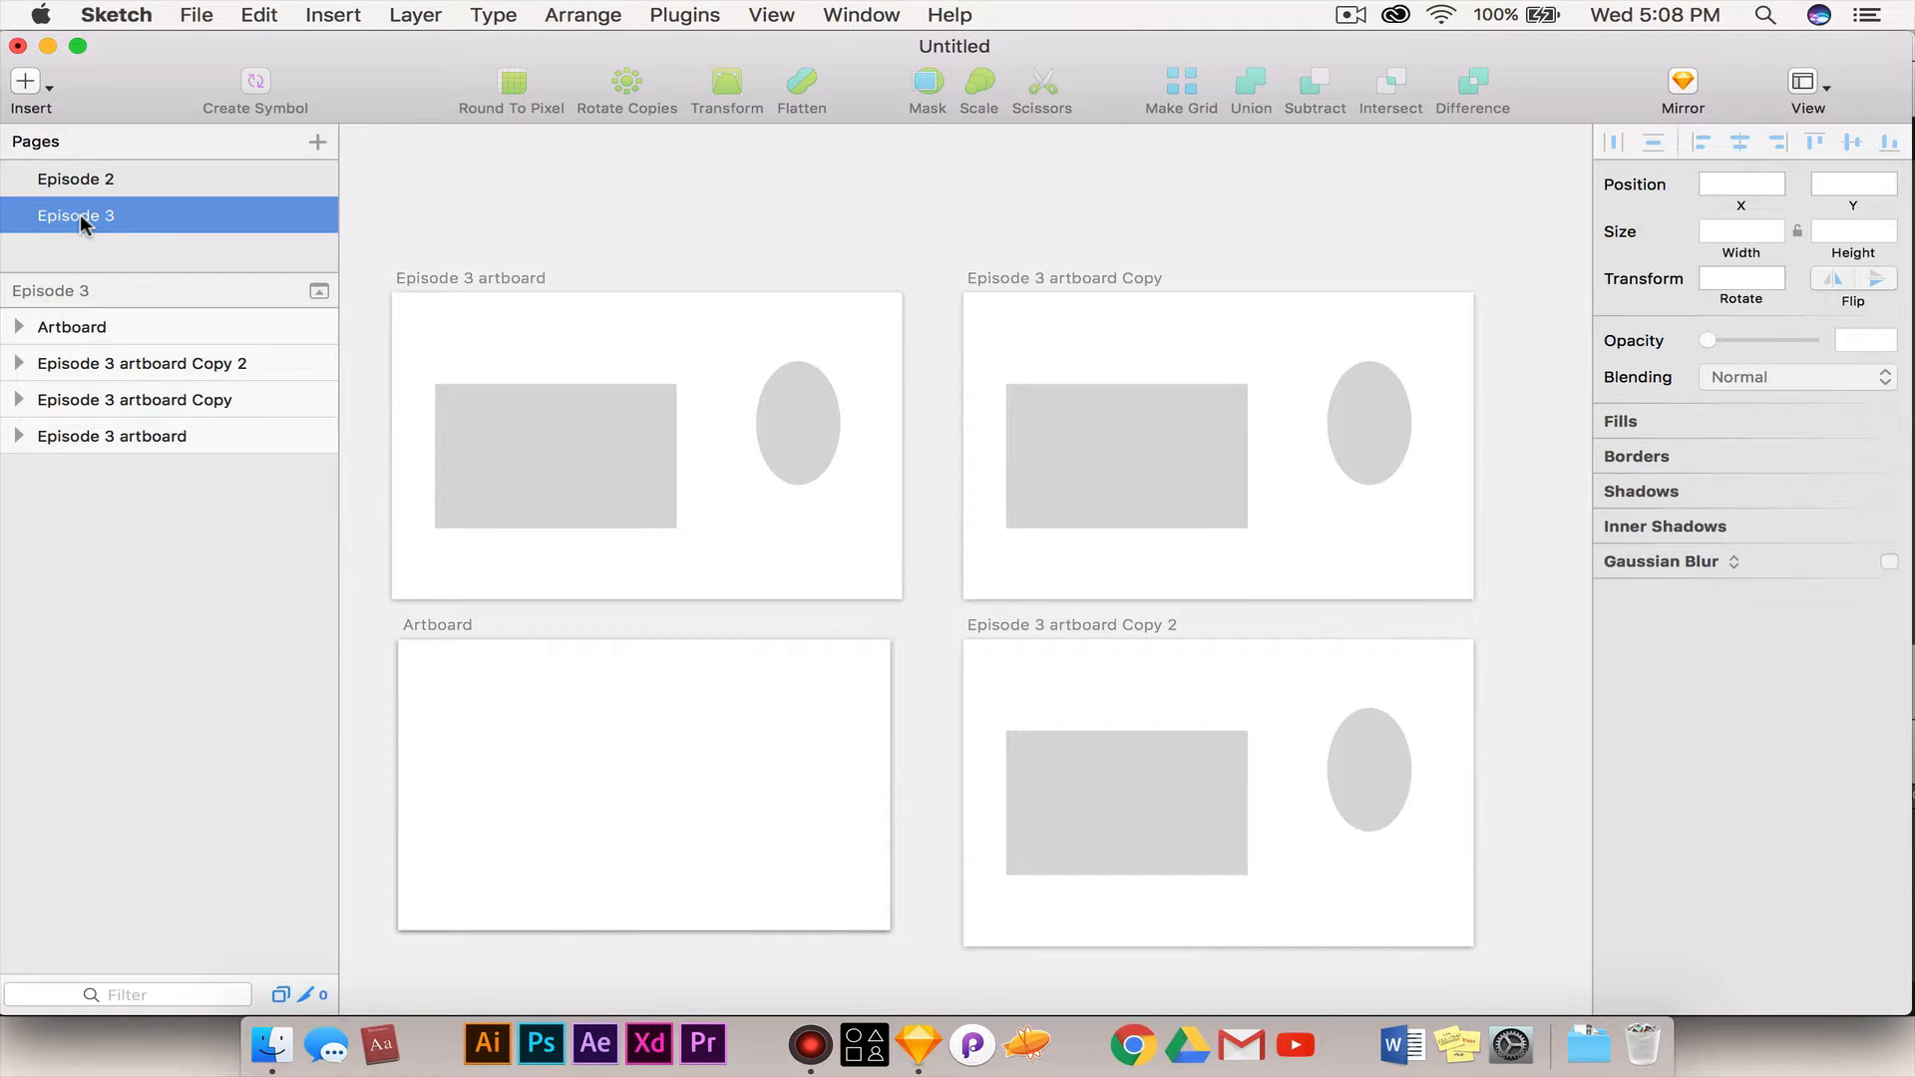
- View the Episode 2 page's shape artboard and return to the Episode 3 page with its four artboards
{"action": "left_click", "coordinate": [101, 182]}
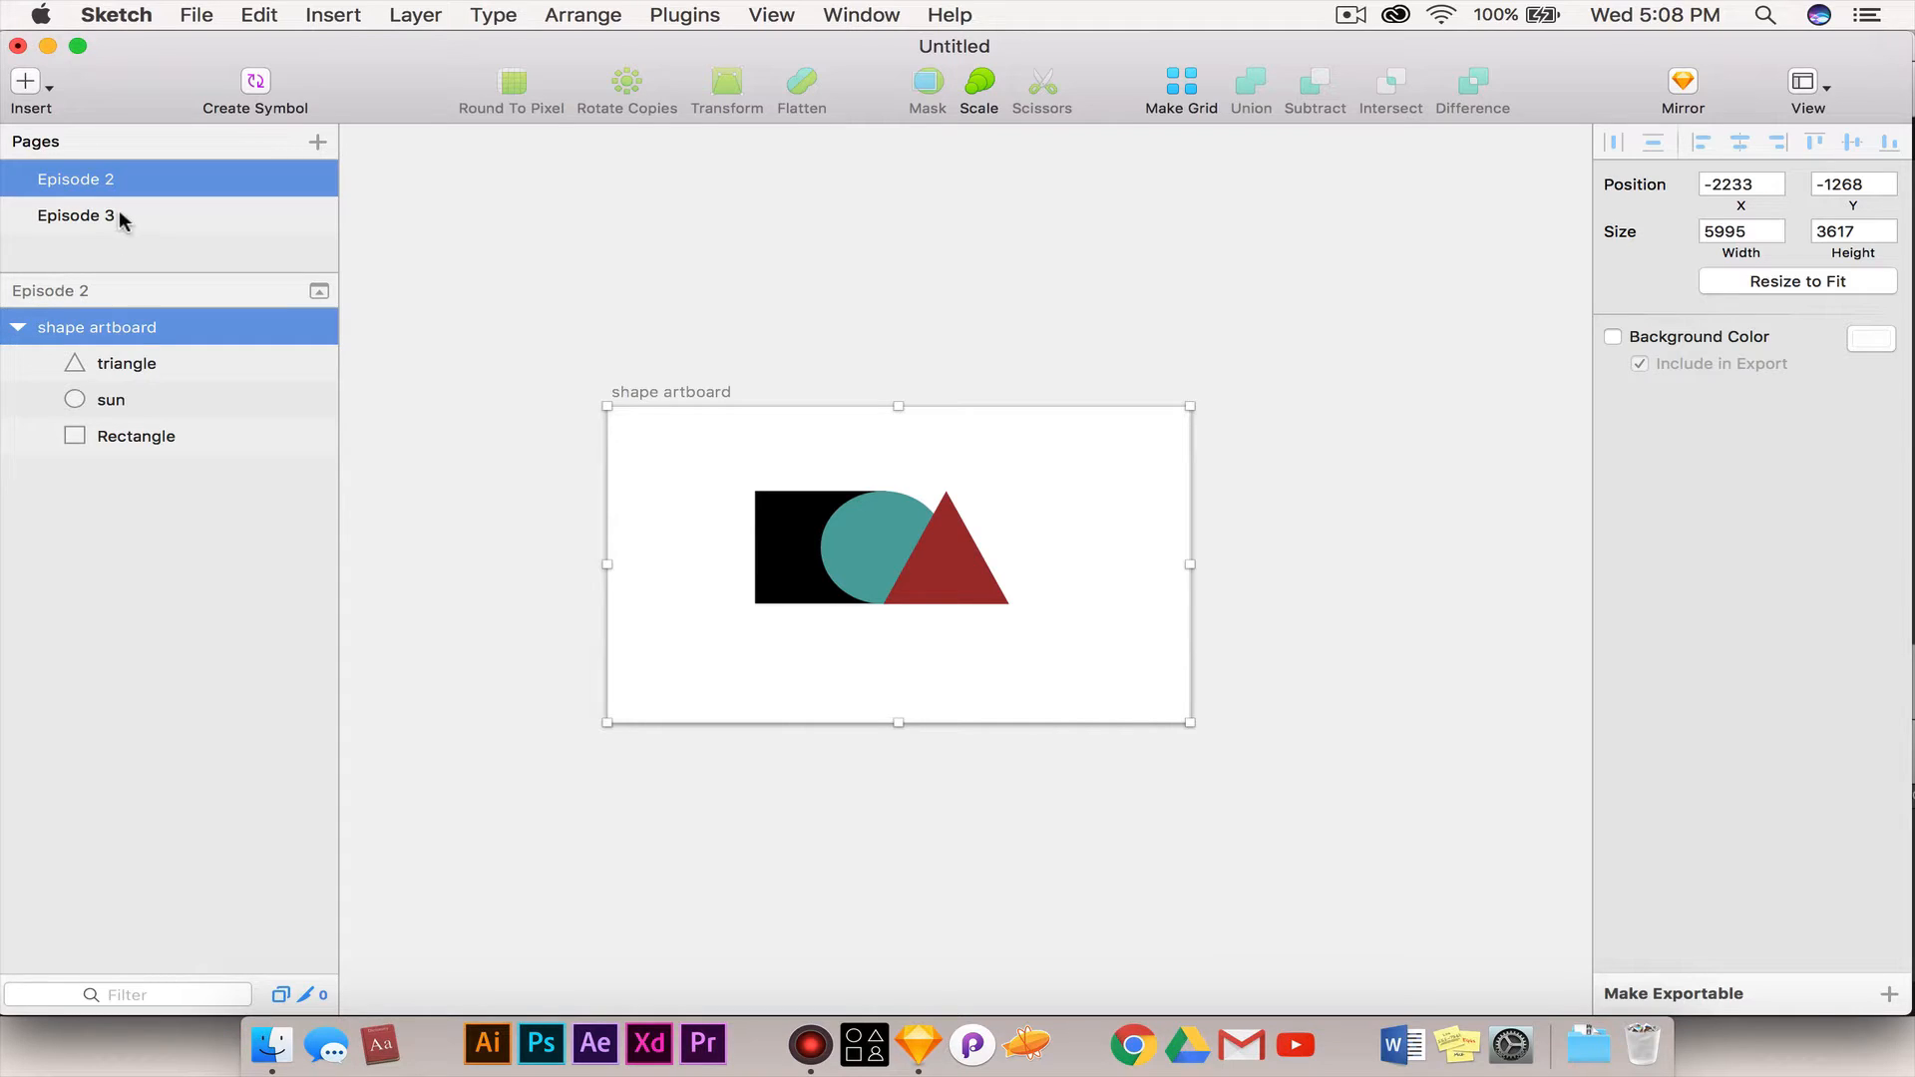
{"action": "left_click", "coordinate": [120, 216]}
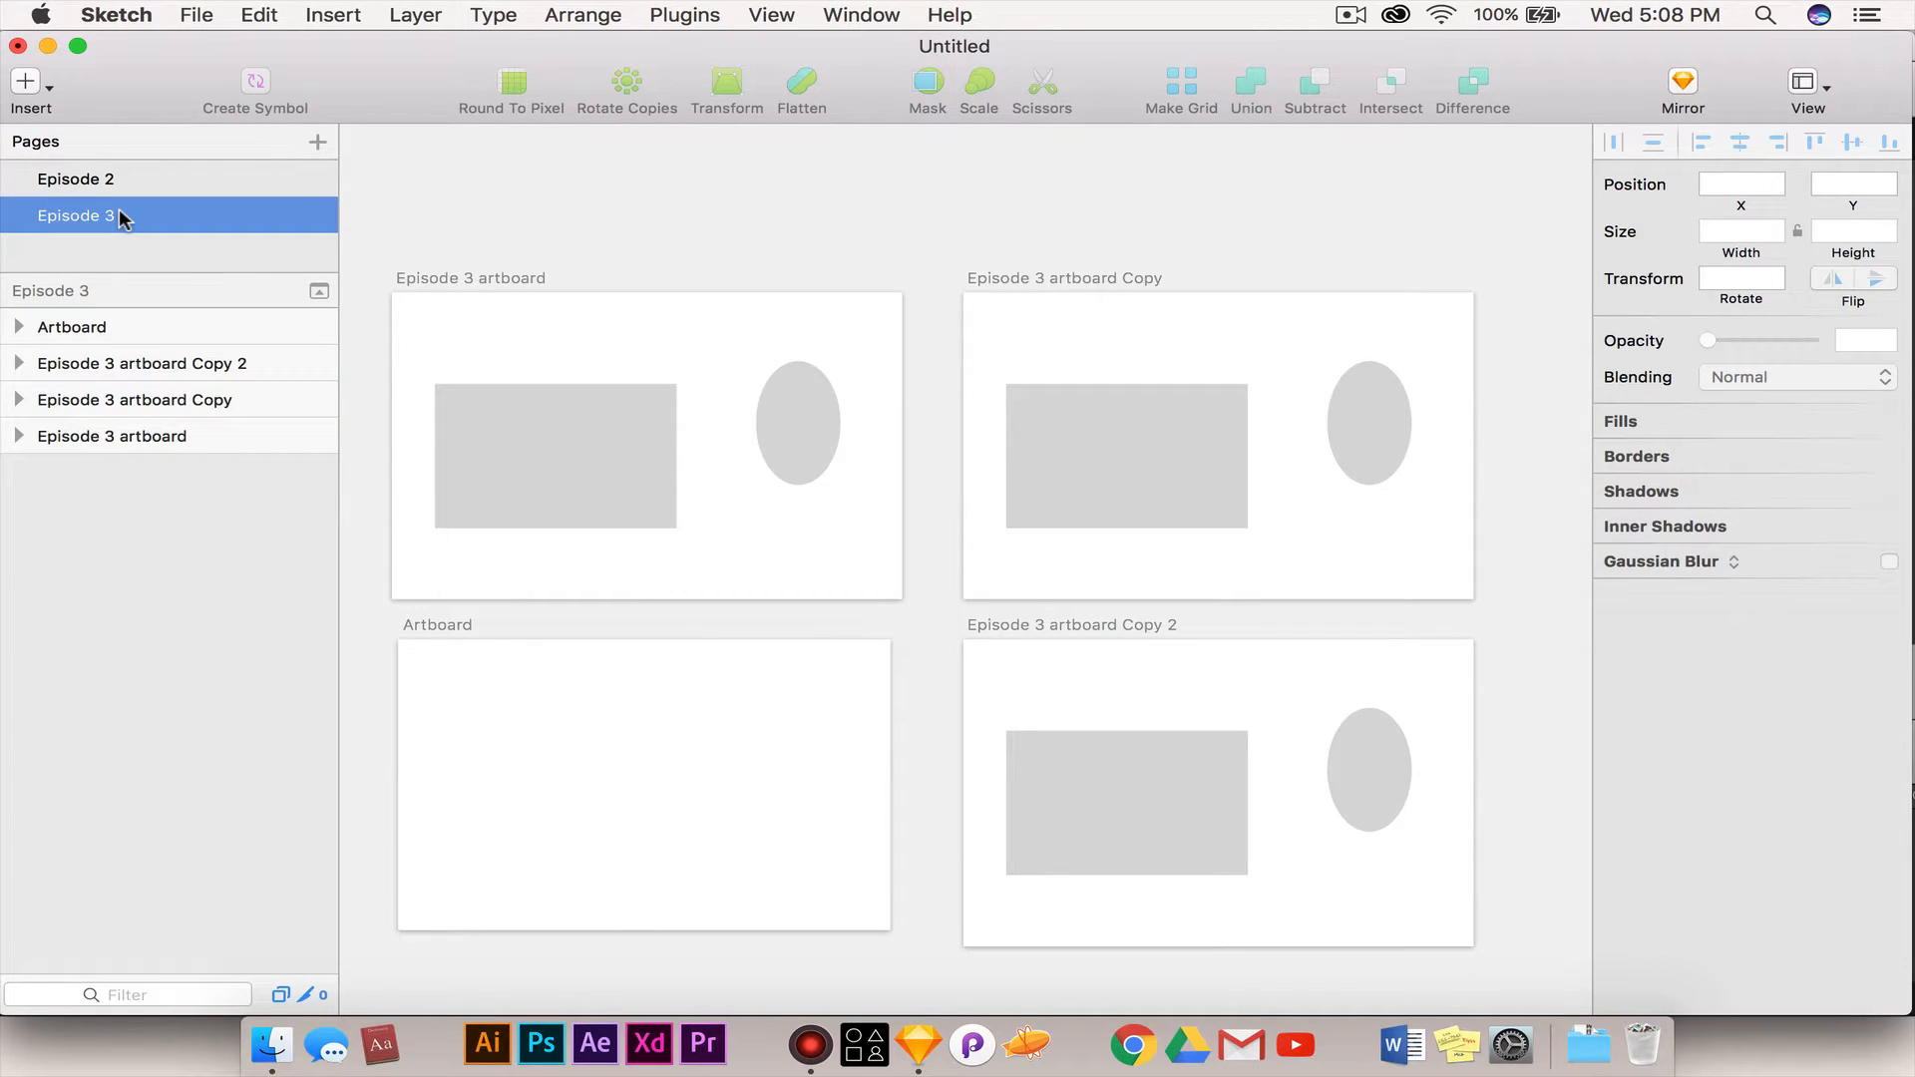